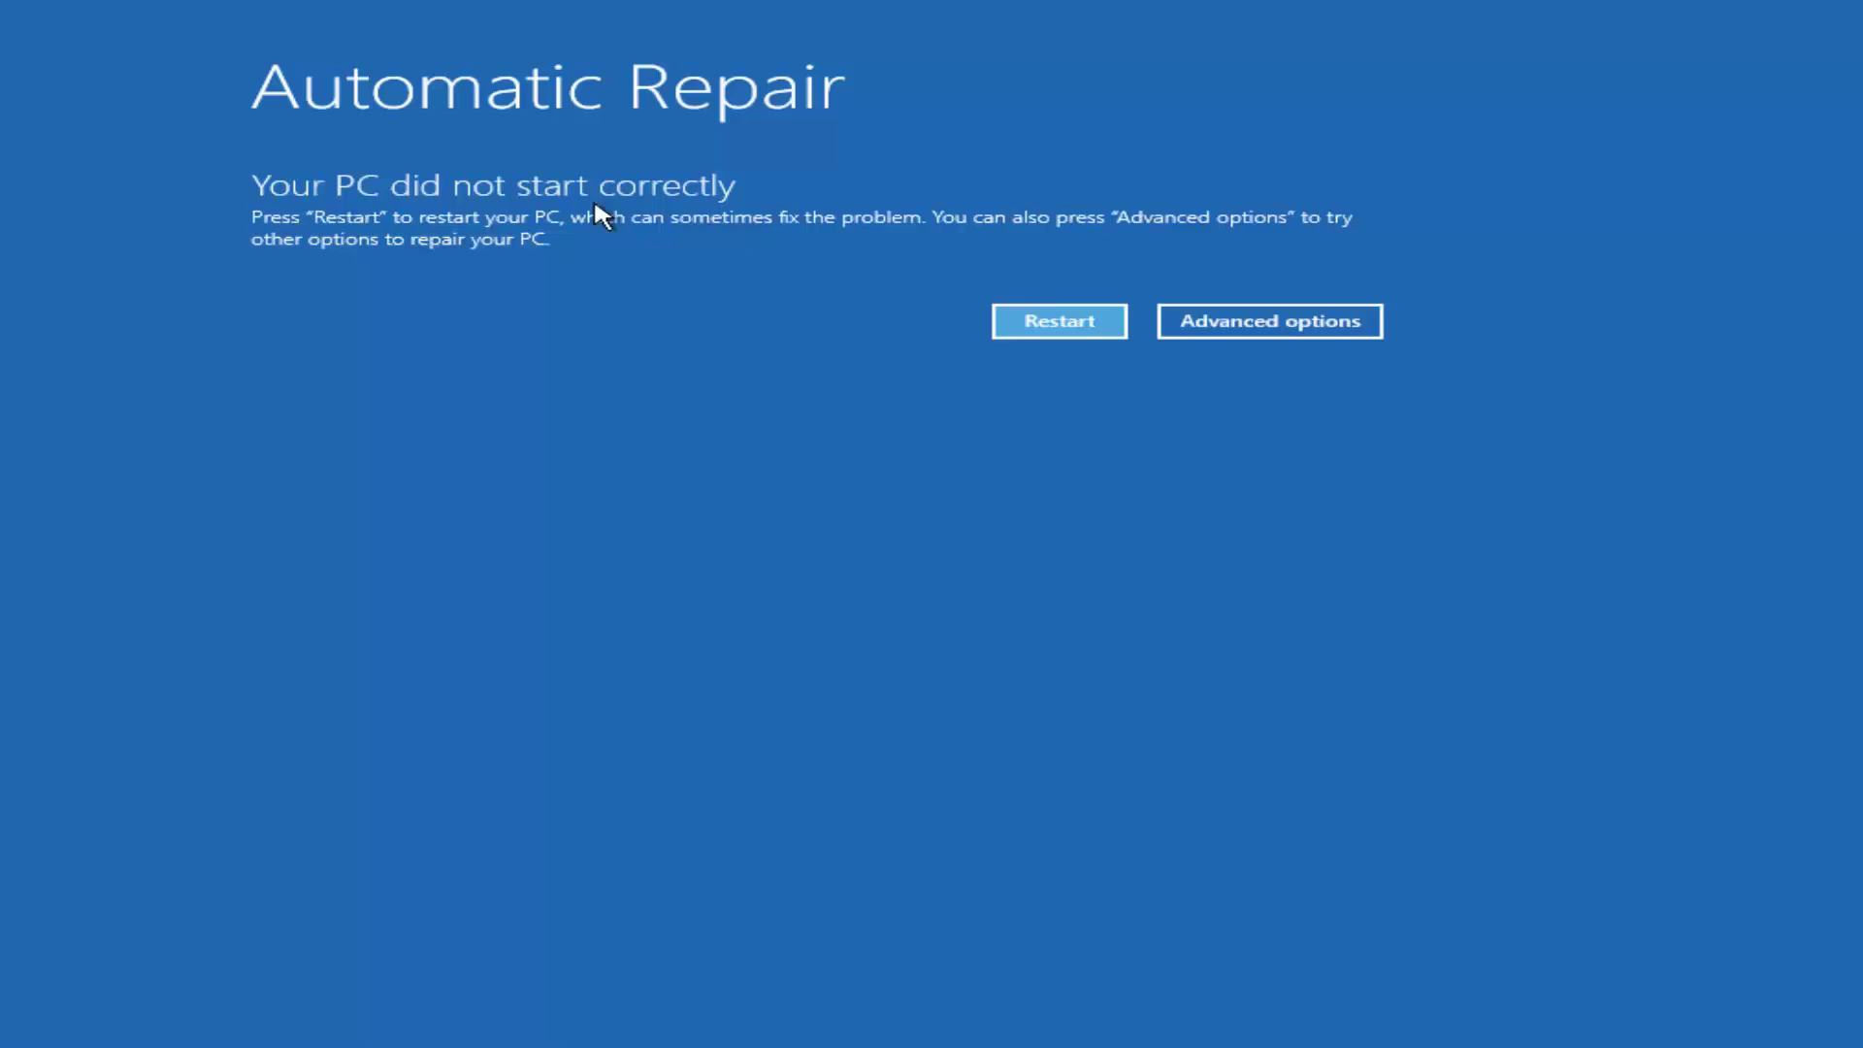
Open System Restore from the advanced troubleshooting options of the Automatic Repair environment.
left_click(1220, 326)
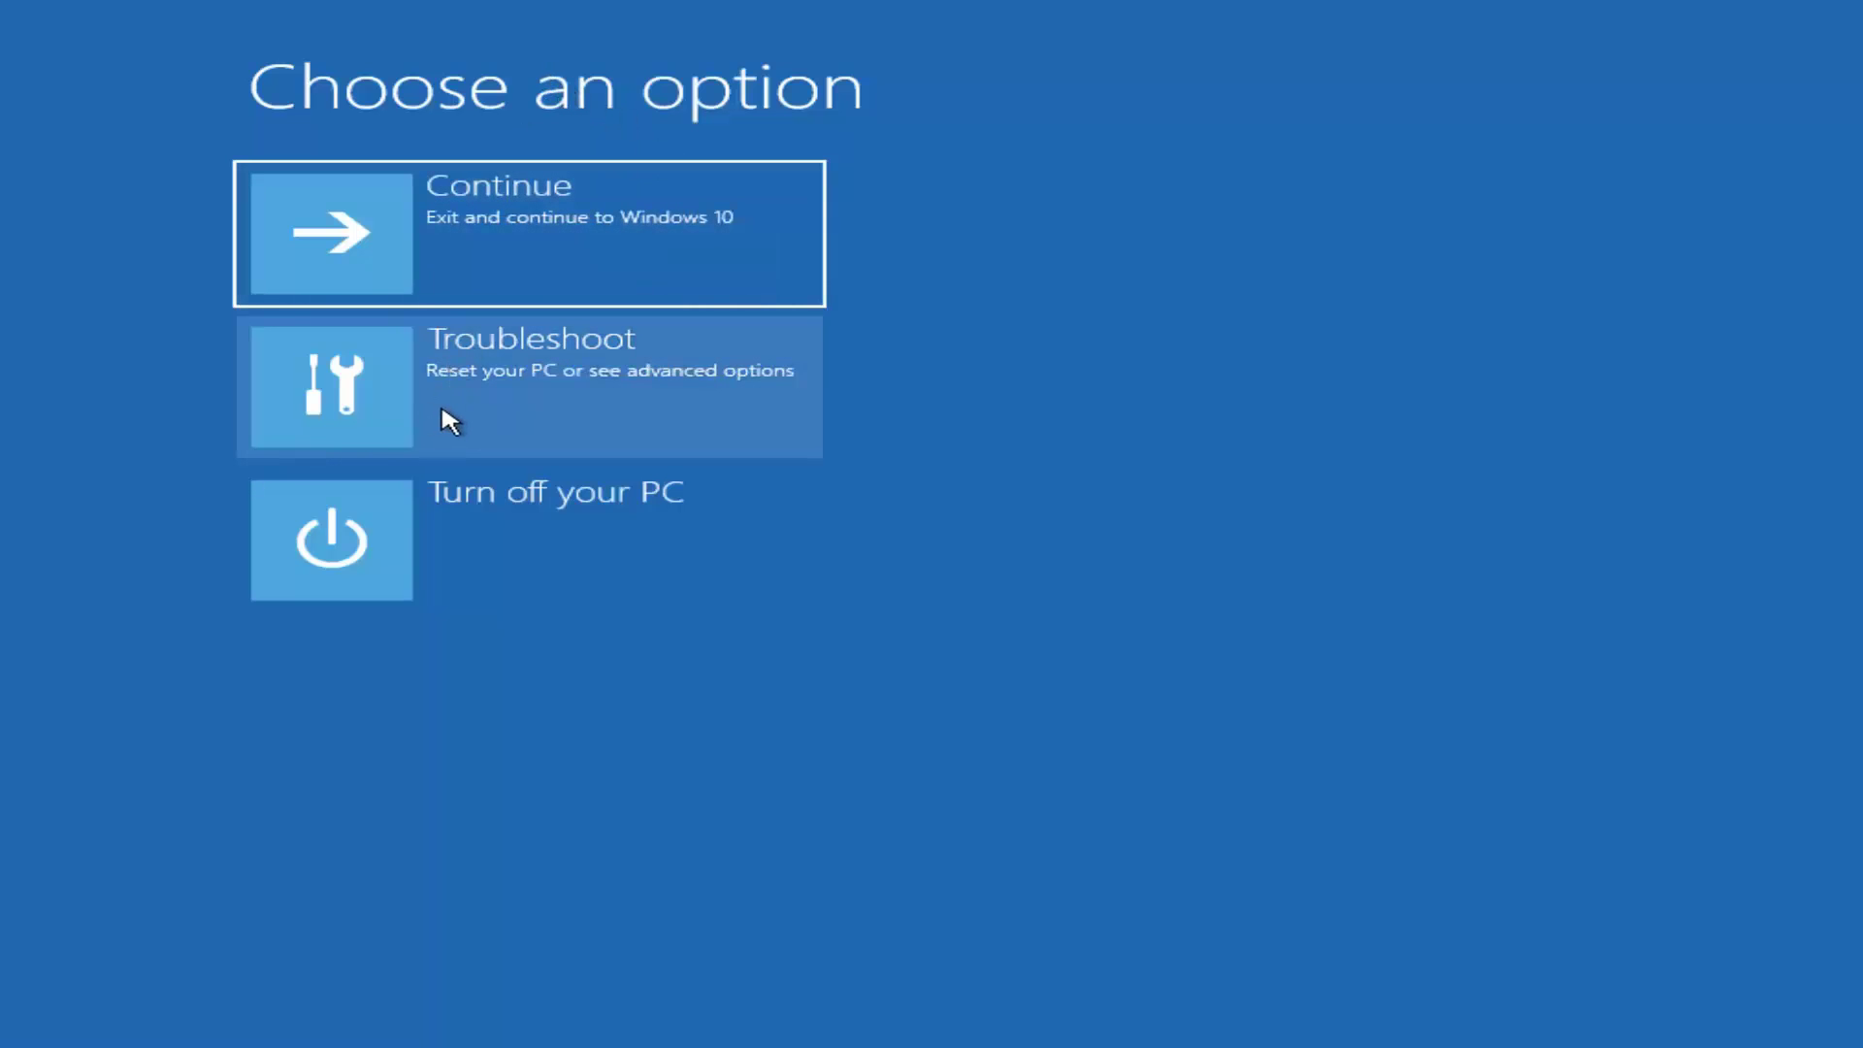
left_click(503, 390)
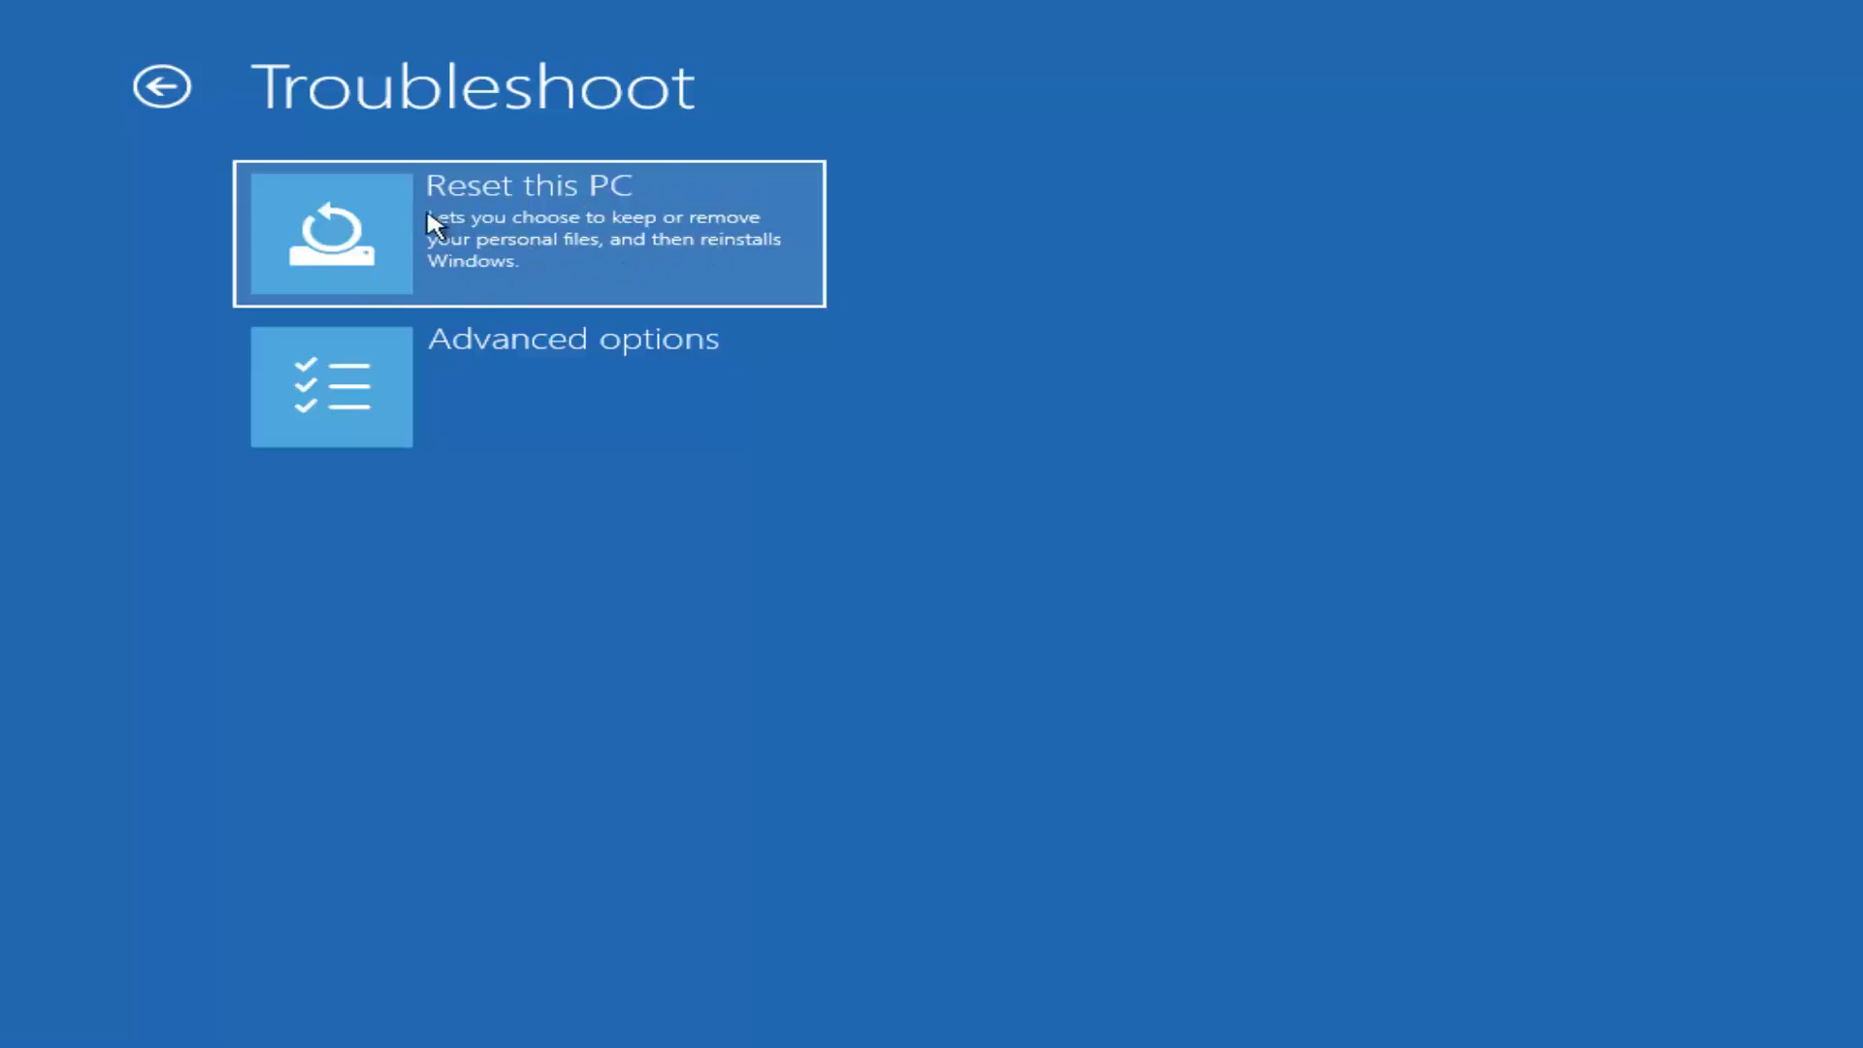
left_click(412, 394)
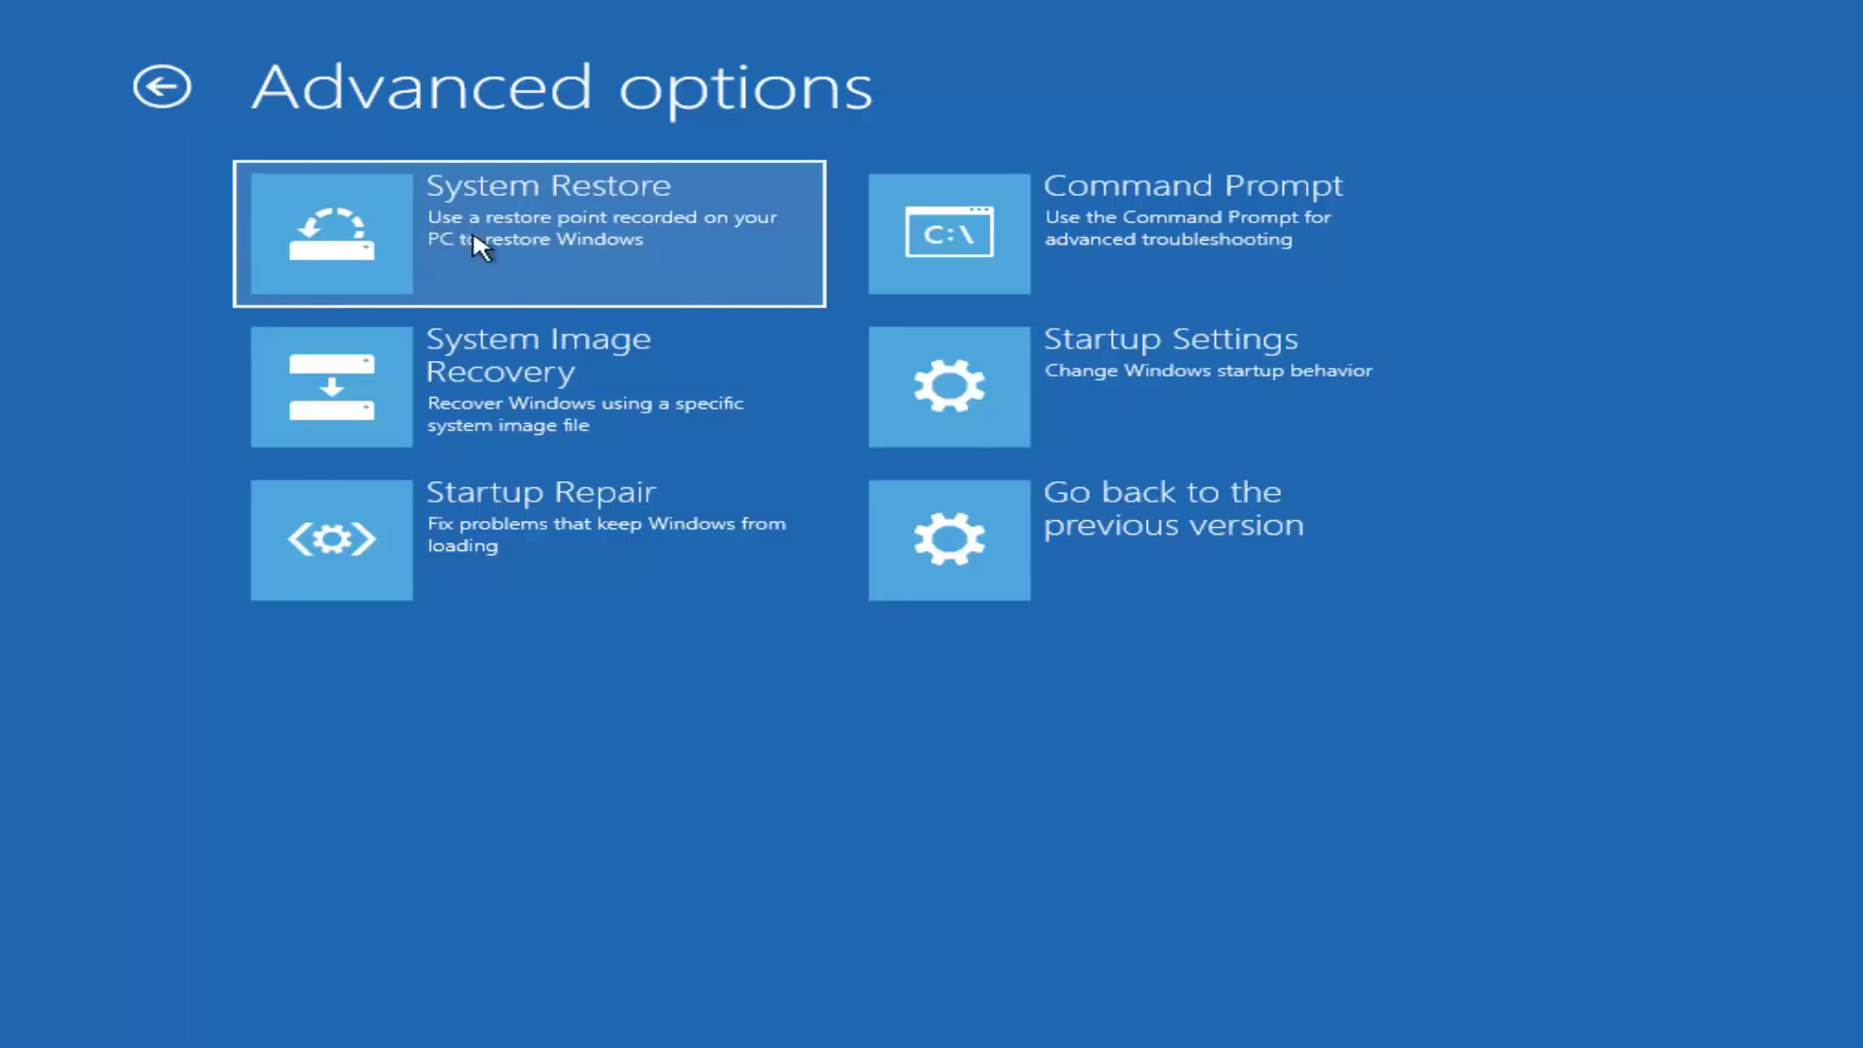
left_click(360, 233)
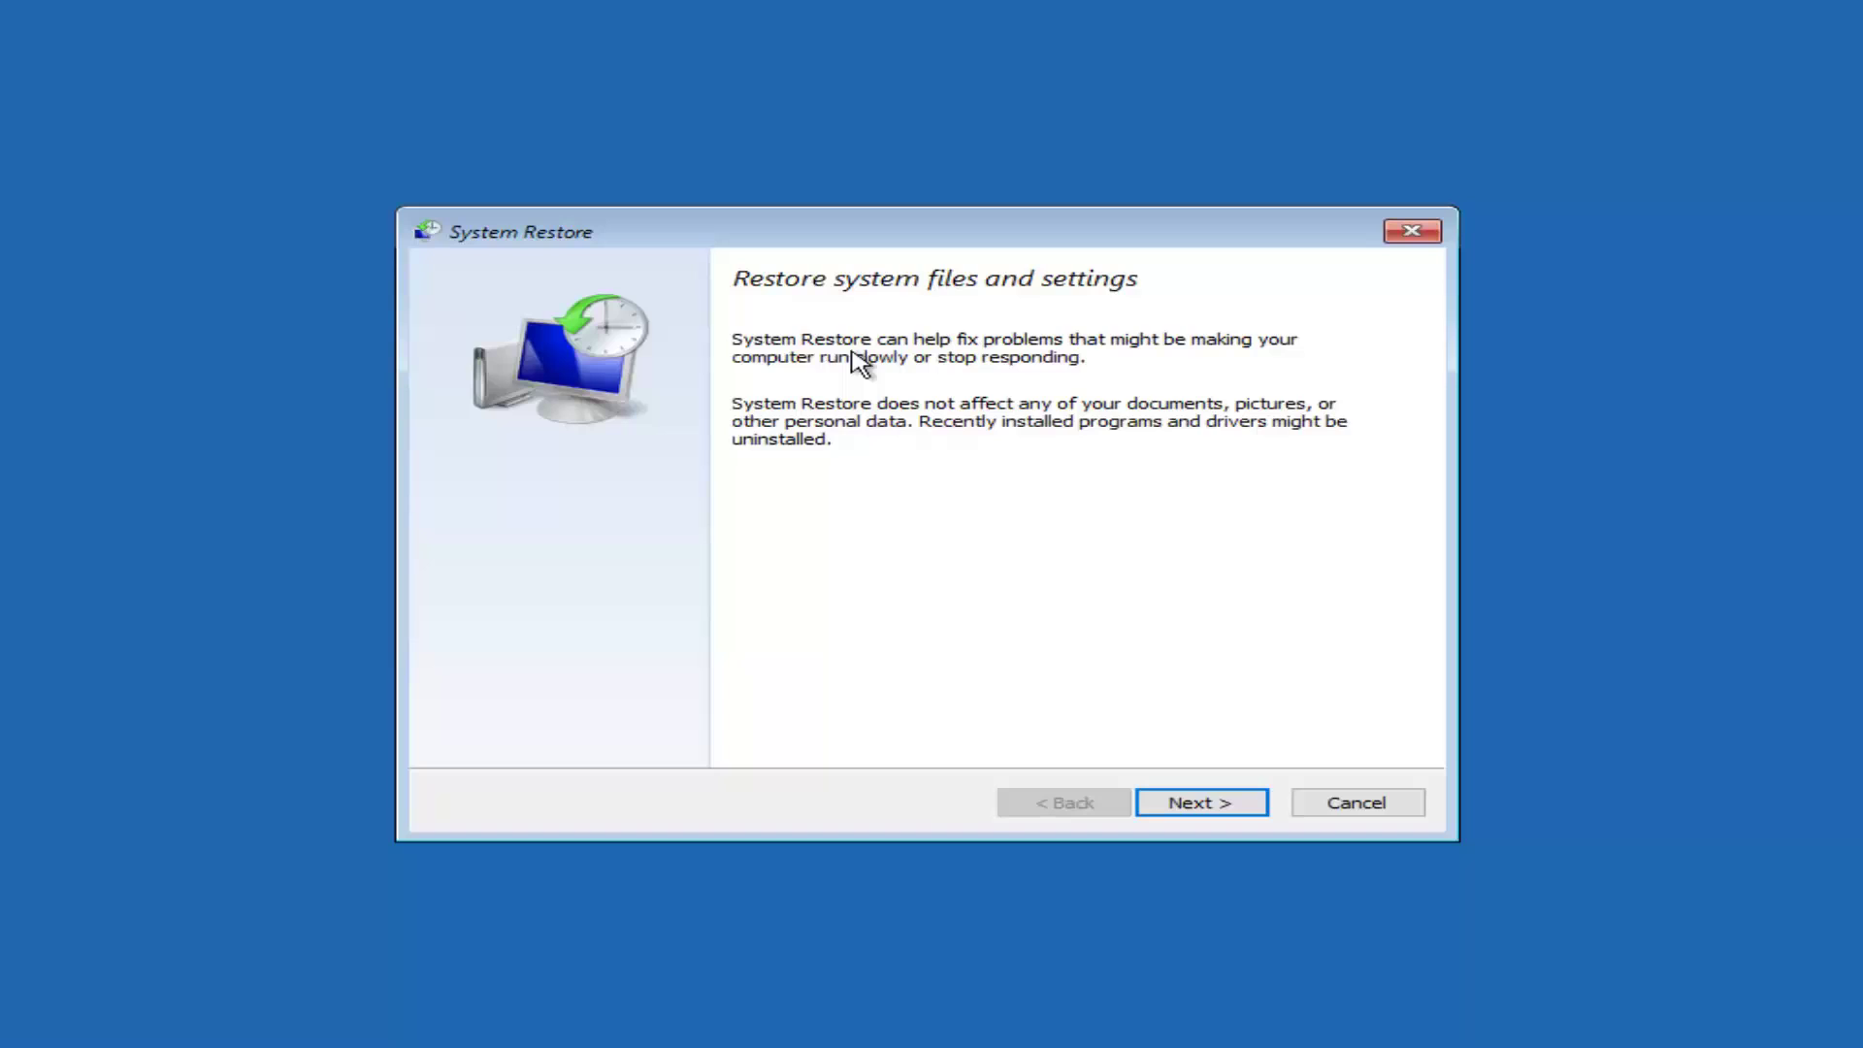
Restore the computer to the 10/28/2017 11:59:48 AM Restore Operation point, confirm the uninterruptible restore, and restart.
left_click(1181, 815)
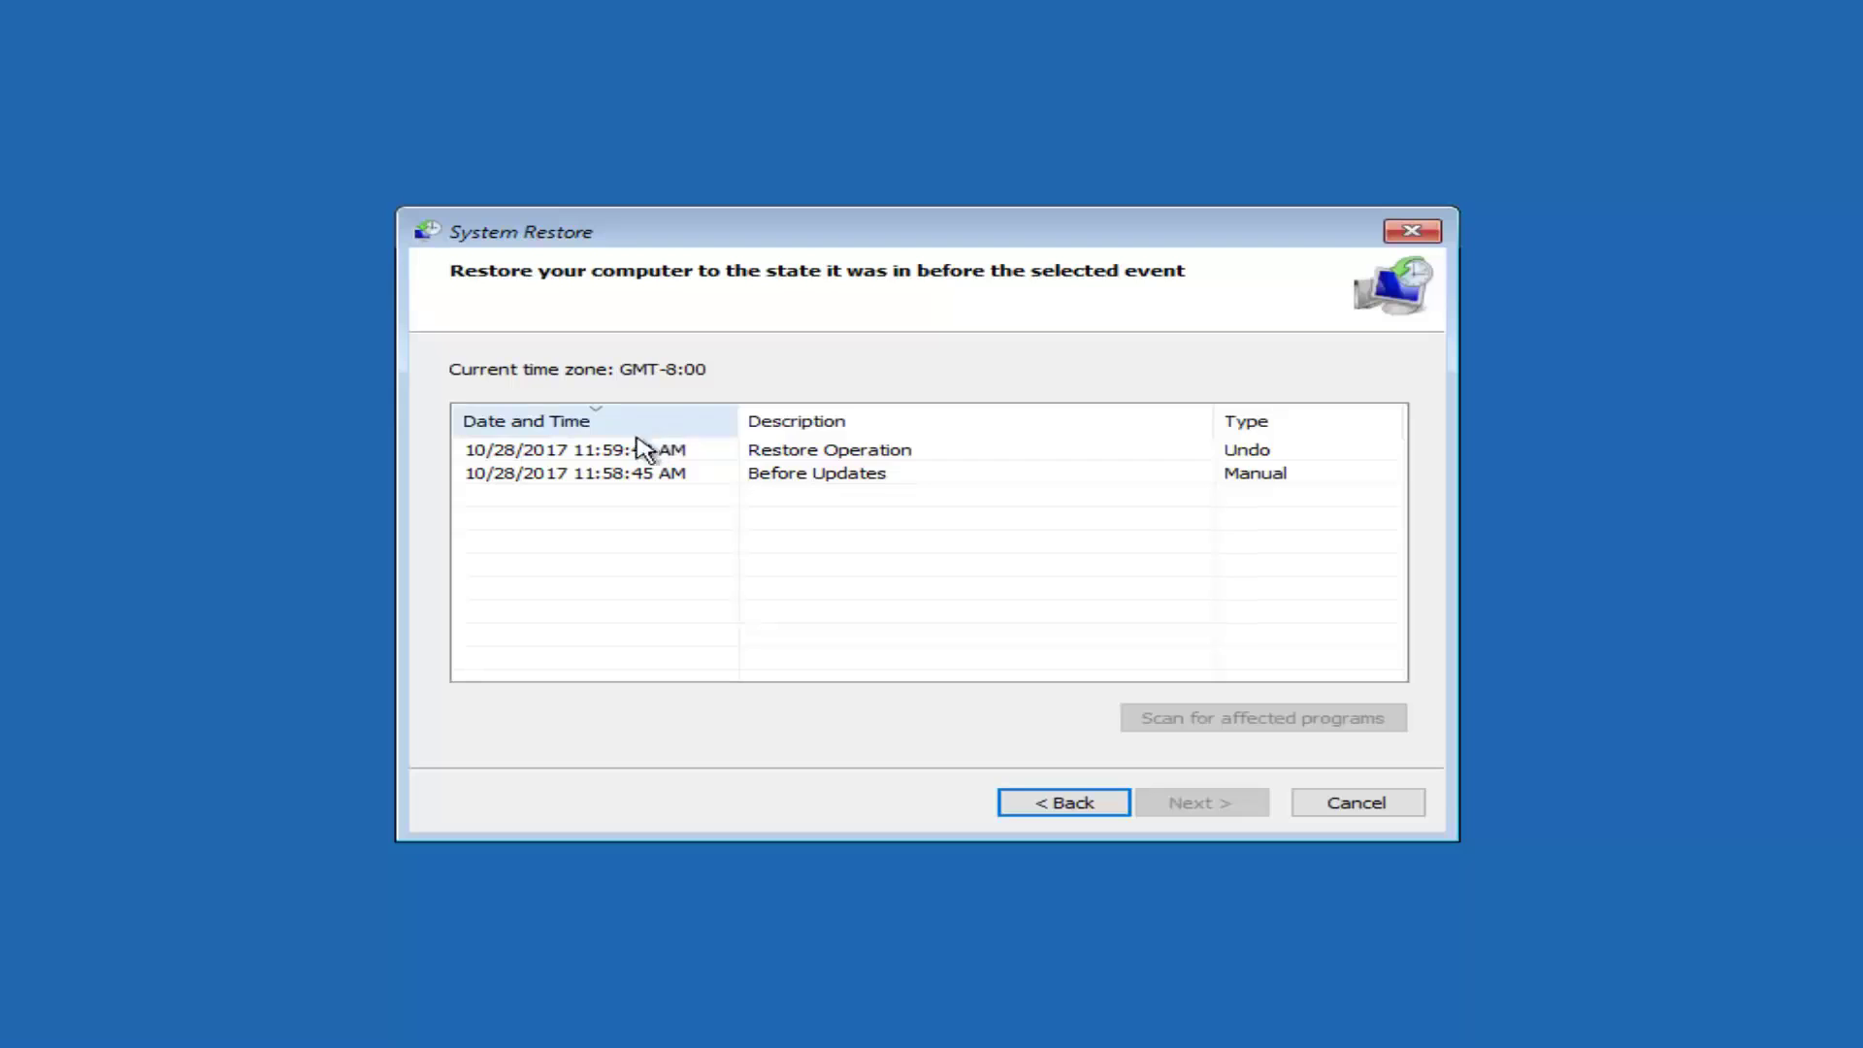
left_click(565, 452)
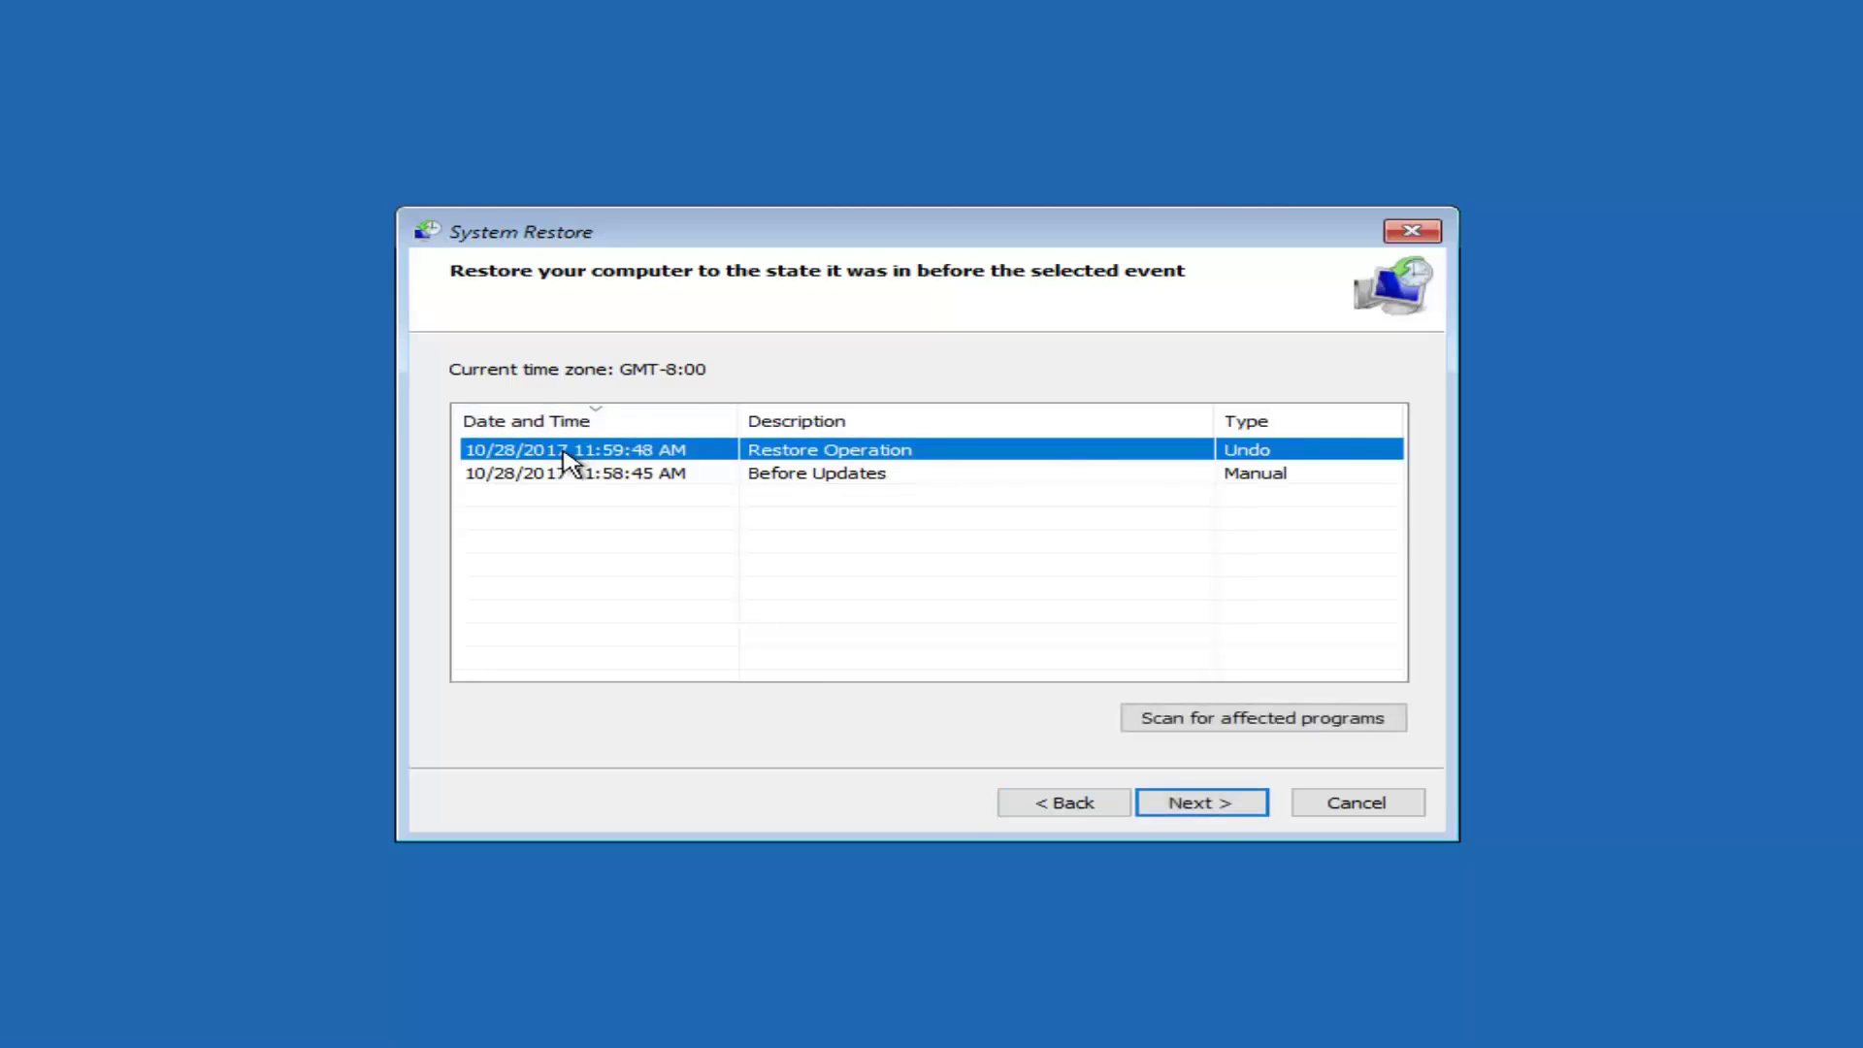
left_click(1177, 818)
left_click(1171, 814)
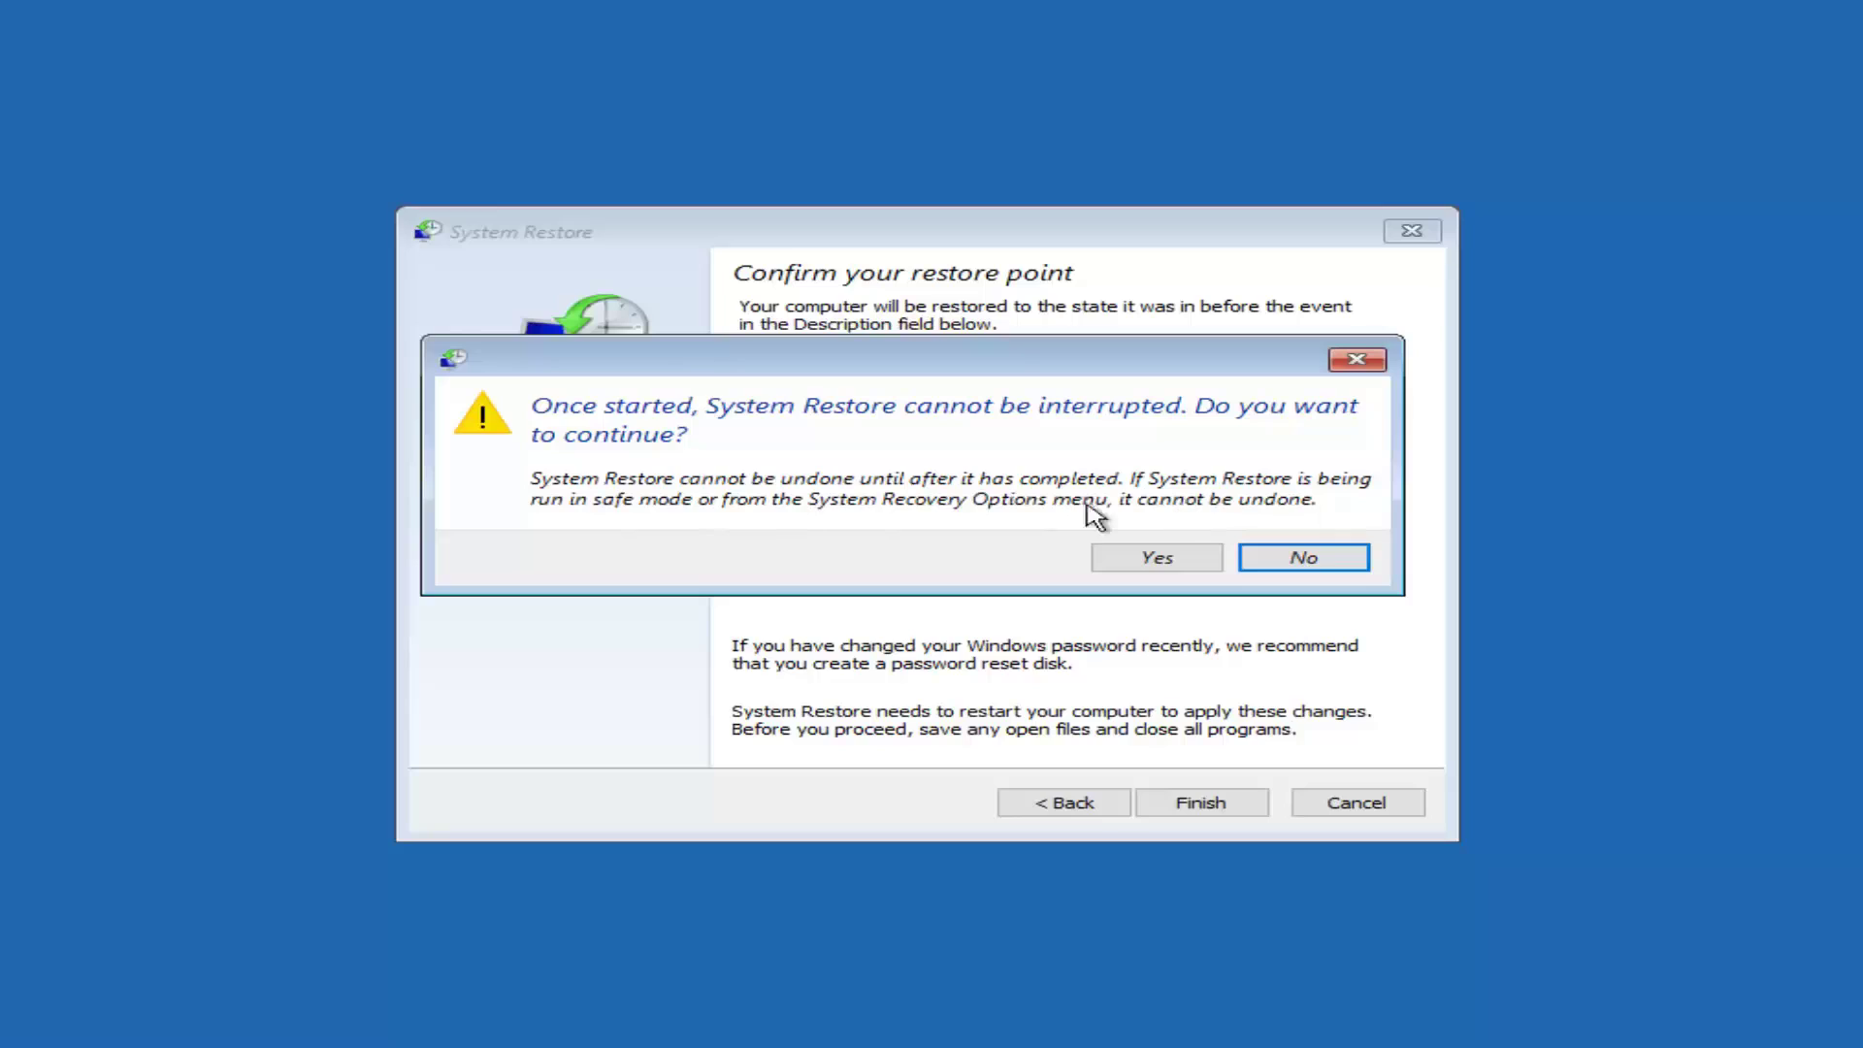
left_click(1131, 560)
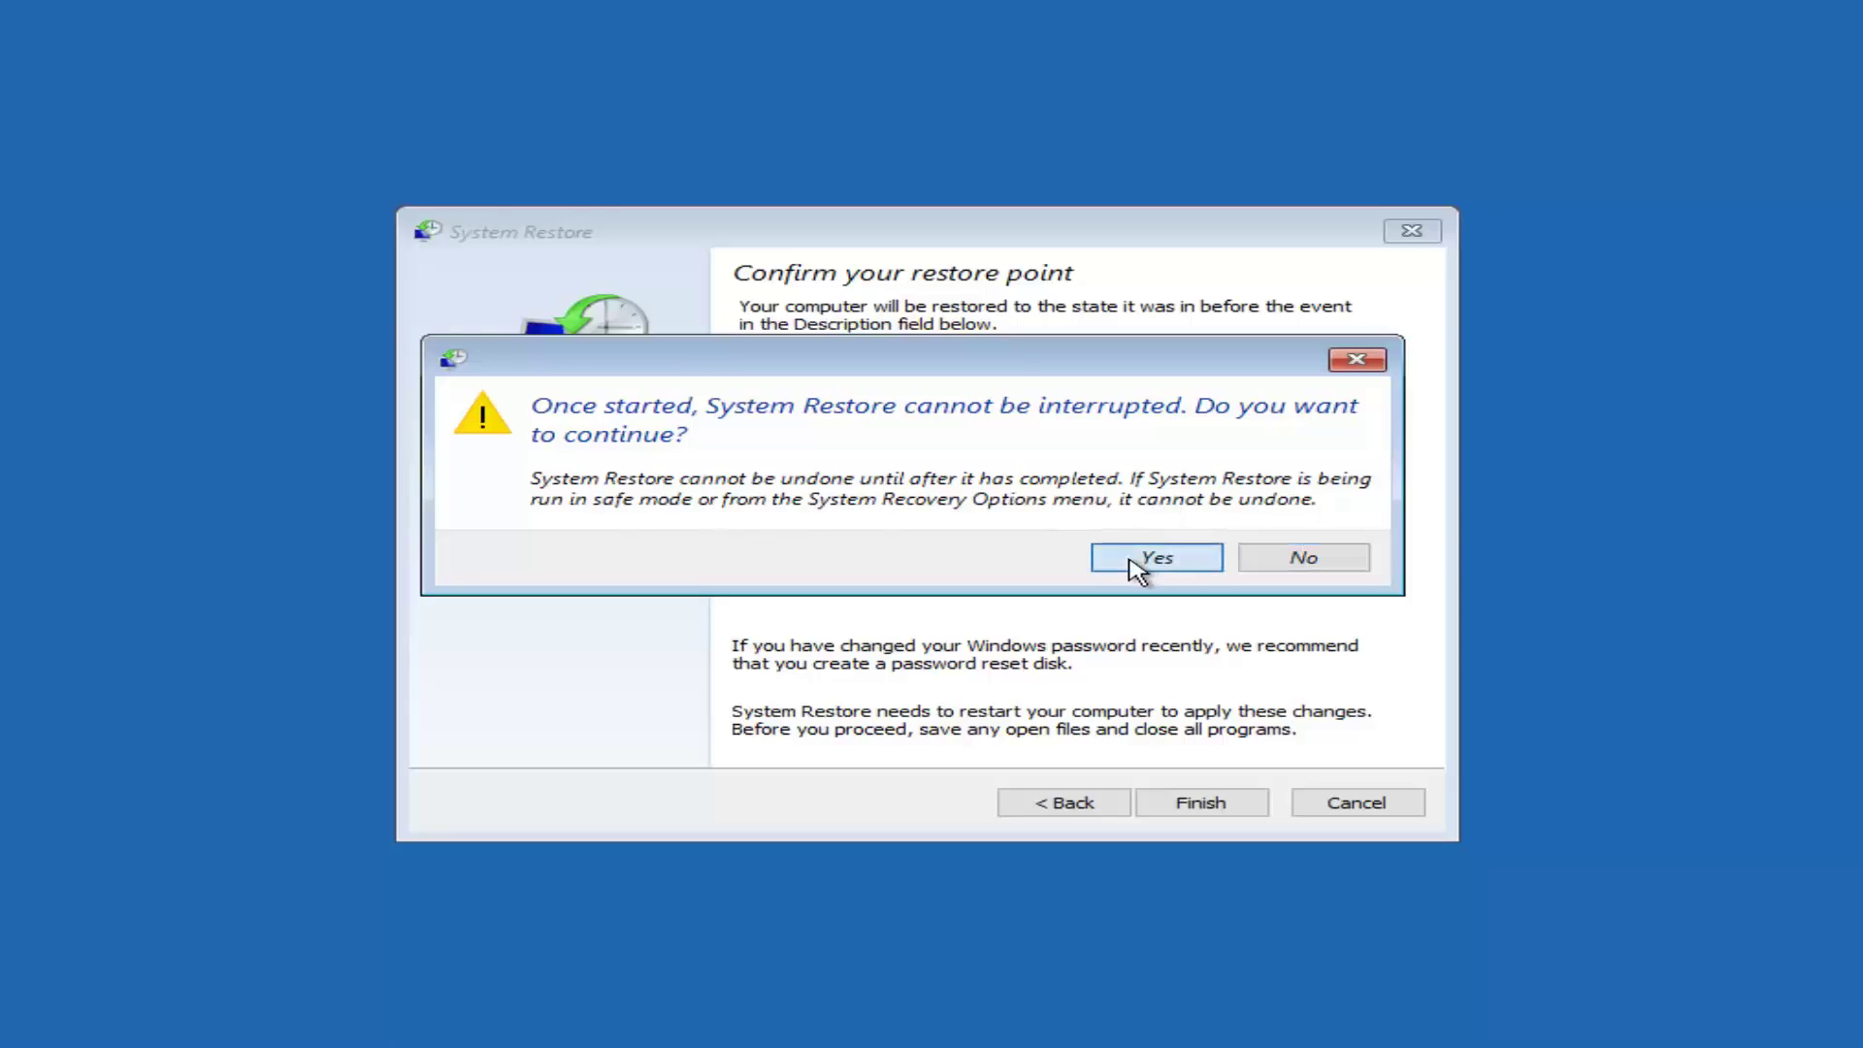
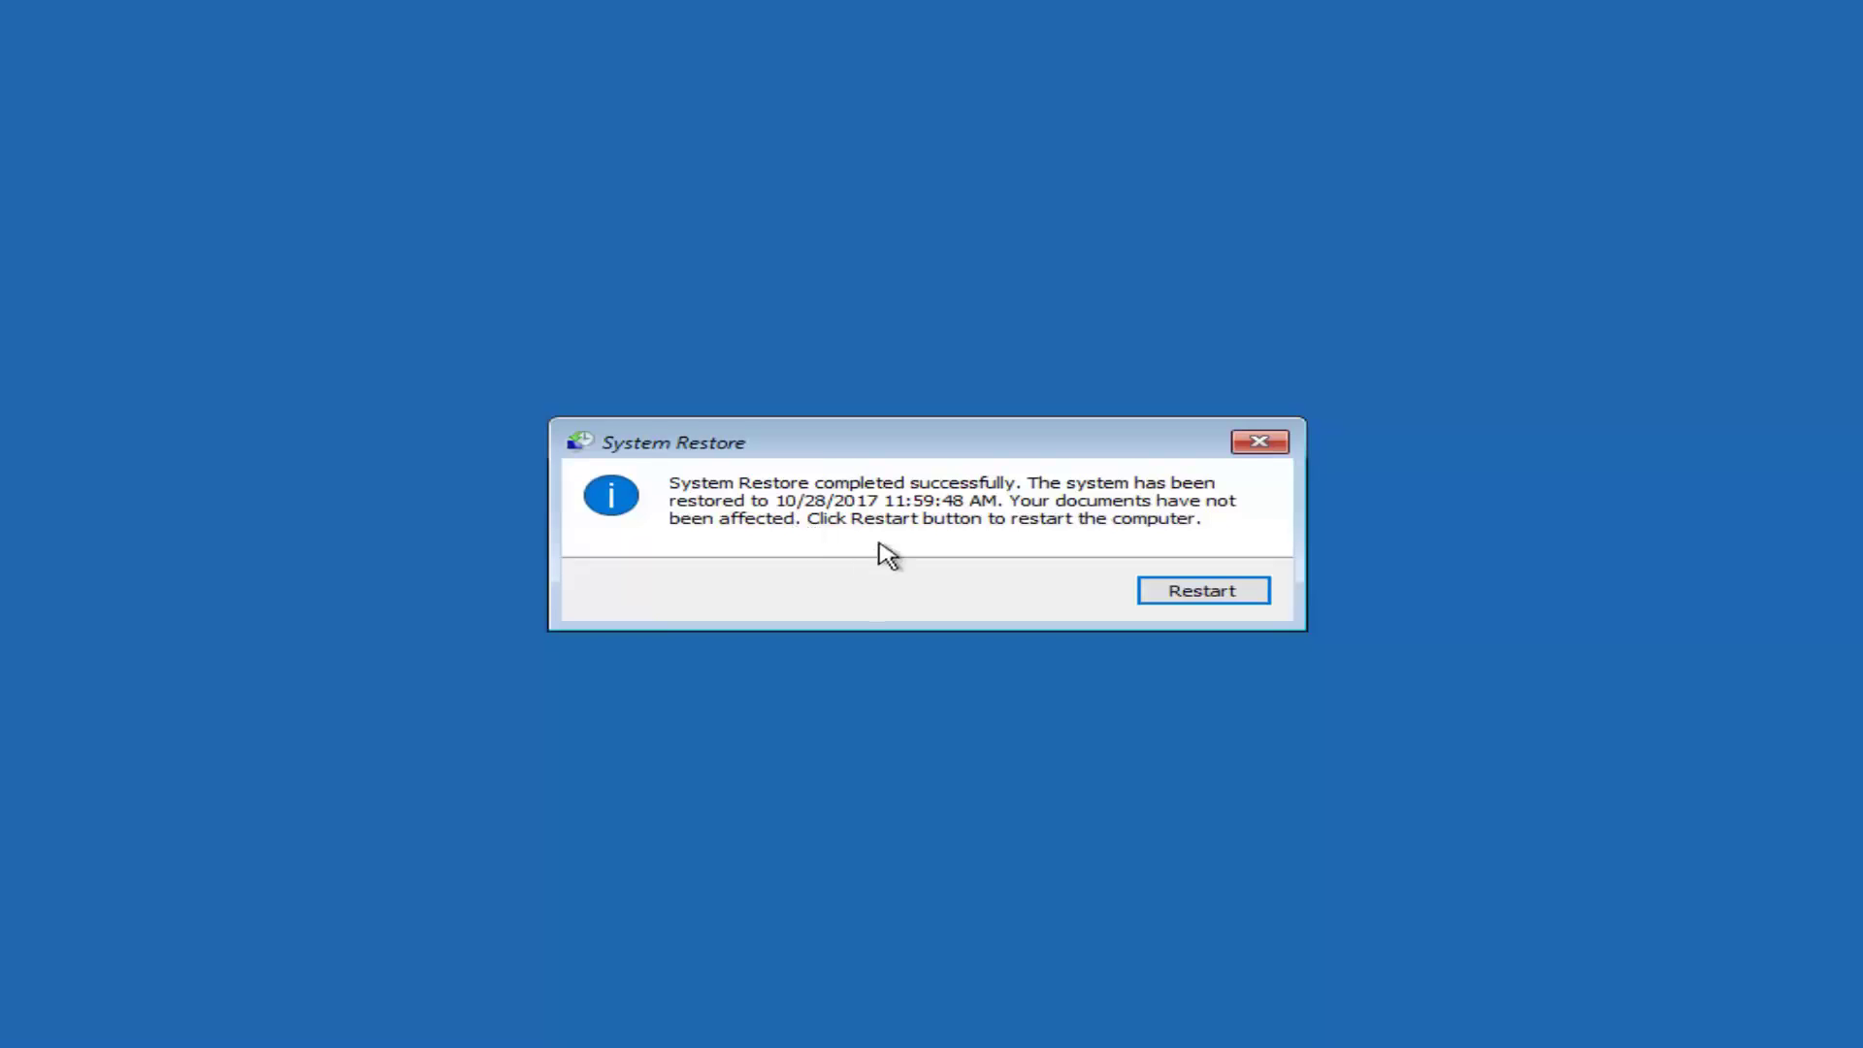
left_click(1201, 591)
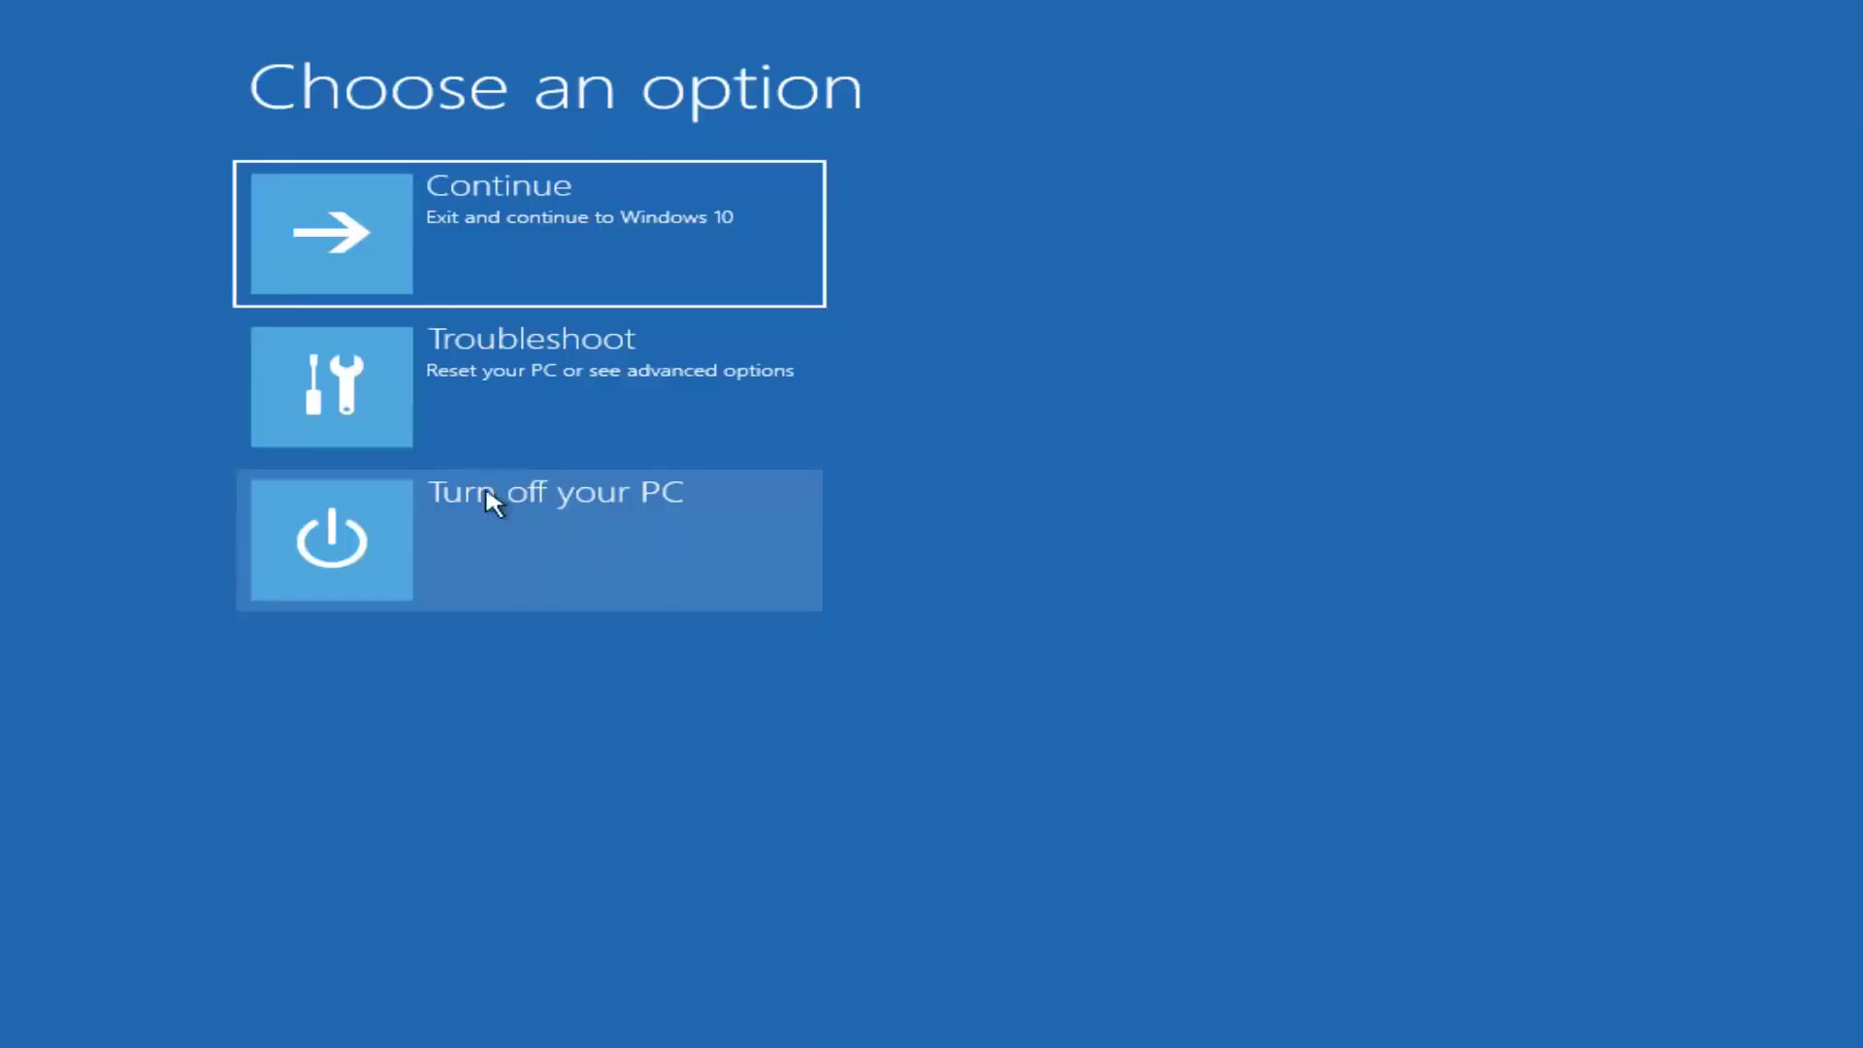
Start System Image Recovery from the advanced troubleshooting options and choose to select a system image manually.
left_click(420, 427)
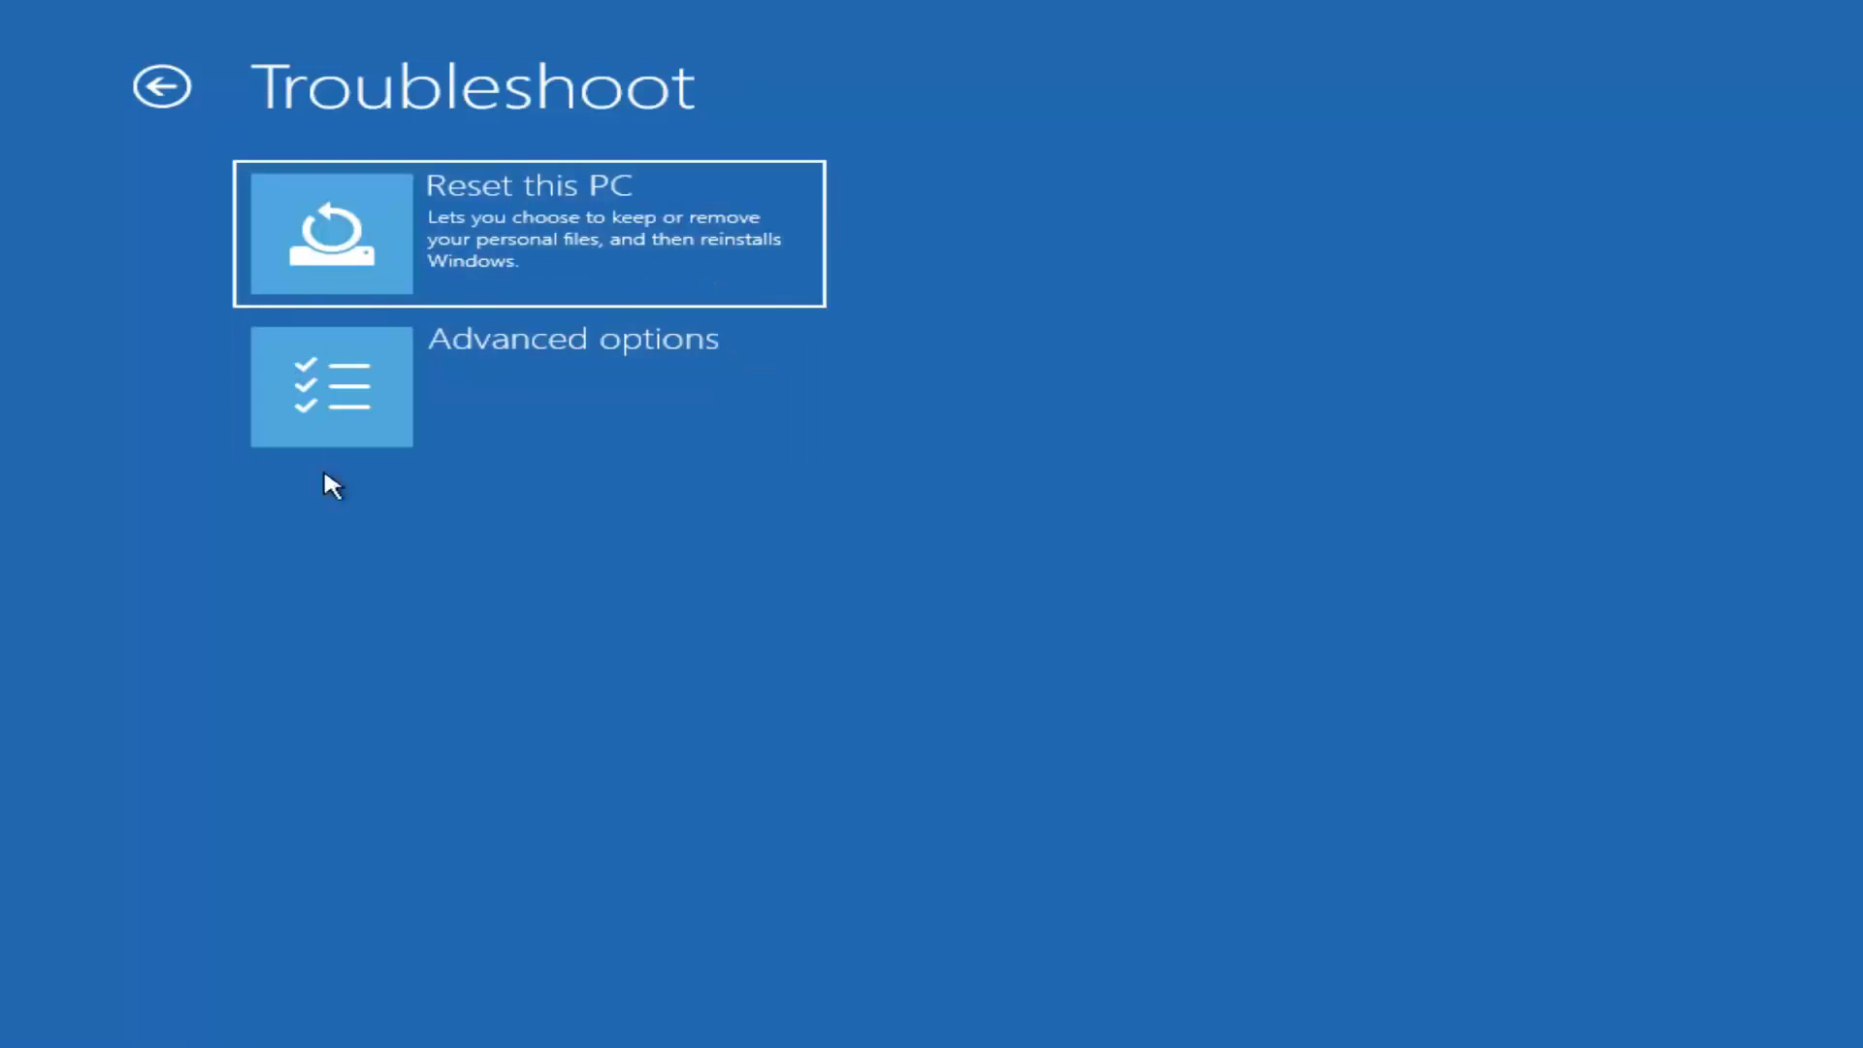
left_click(393, 400)
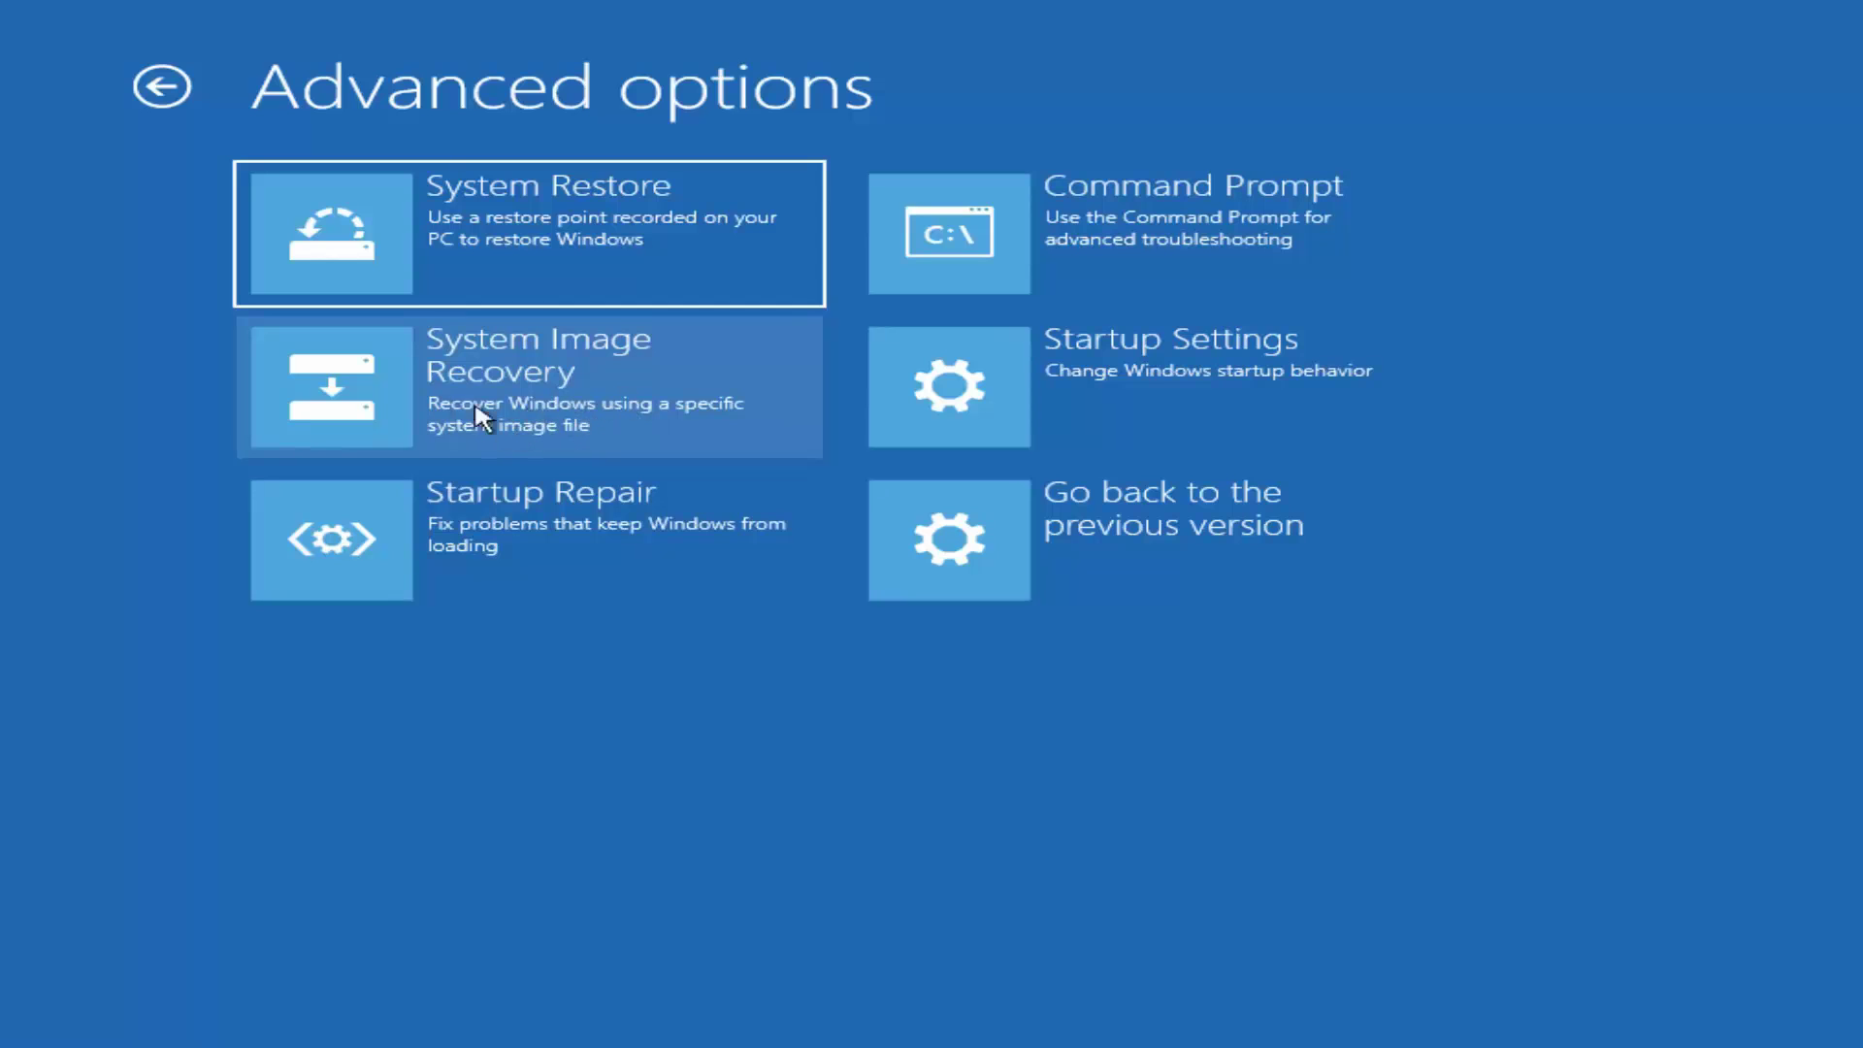
left_click(529, 412)
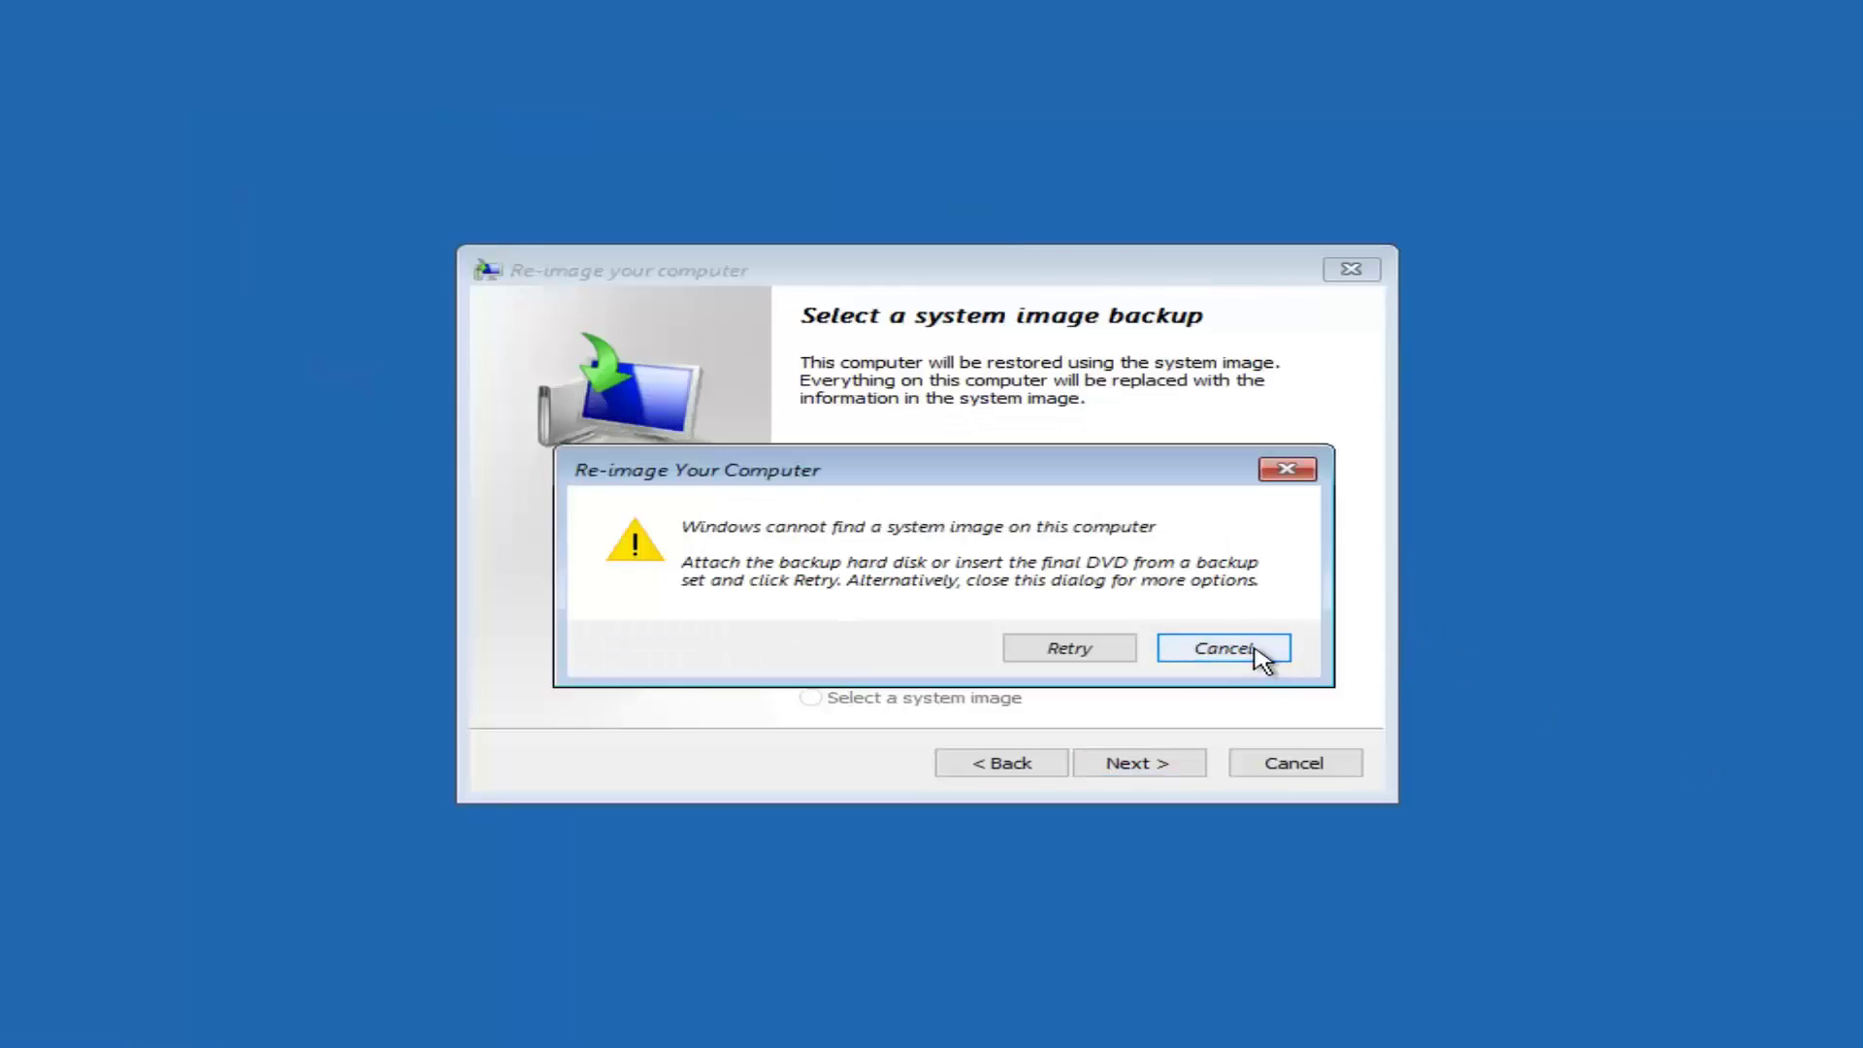
left_click(1222, 648)
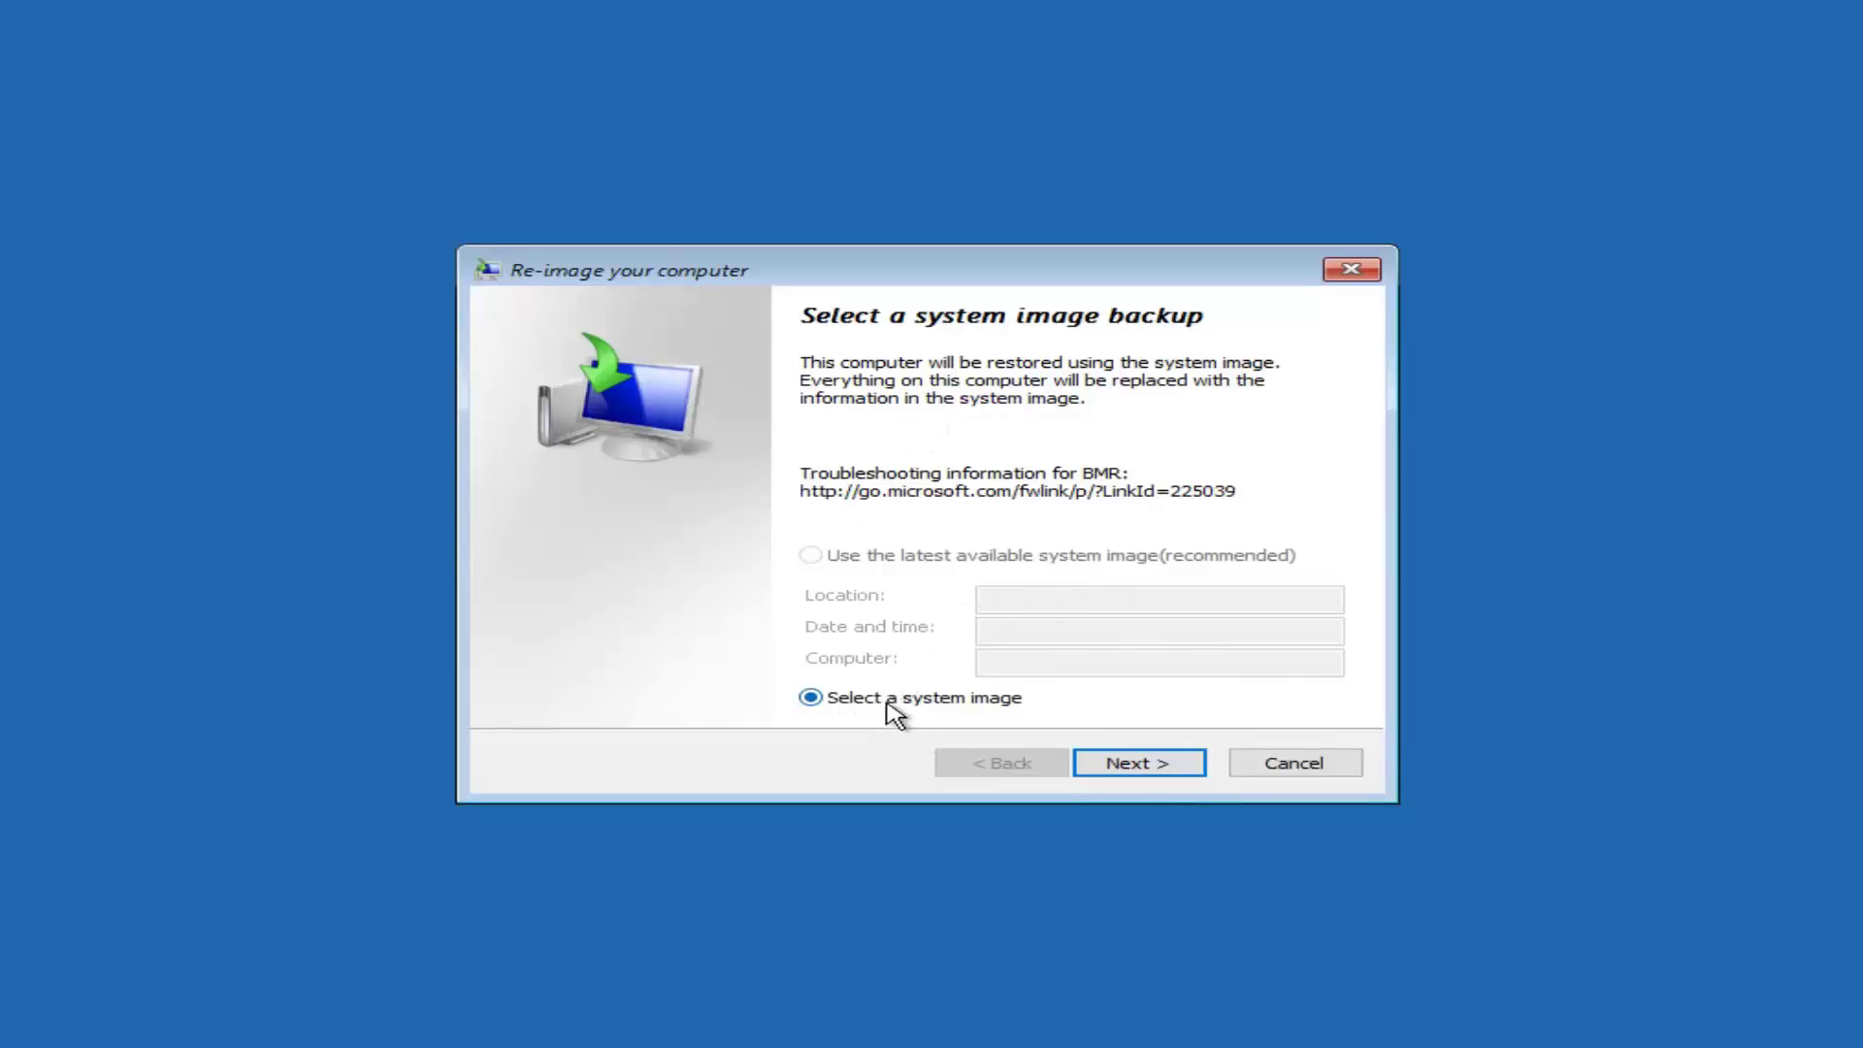
left_click(1118, 762)
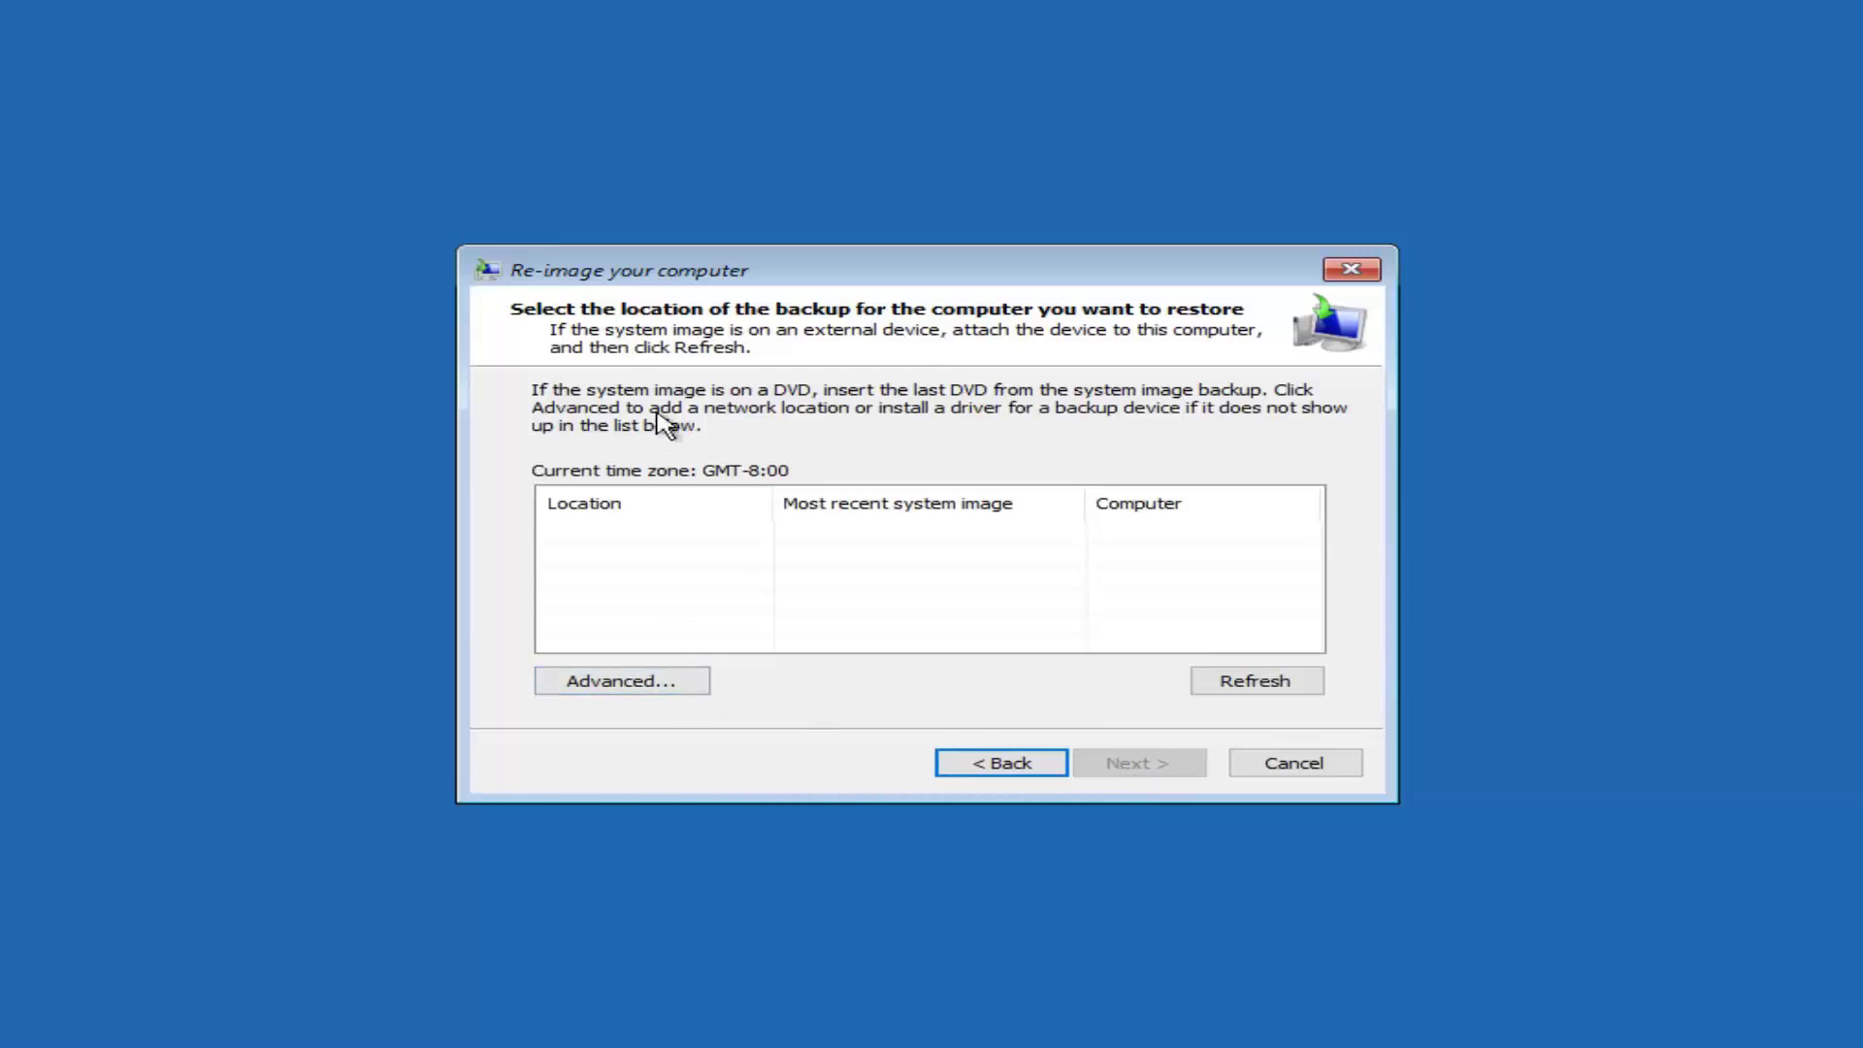
Check the advanced options for locating a system image backup, then cancel the re-imaging.
left_click(606, 680)
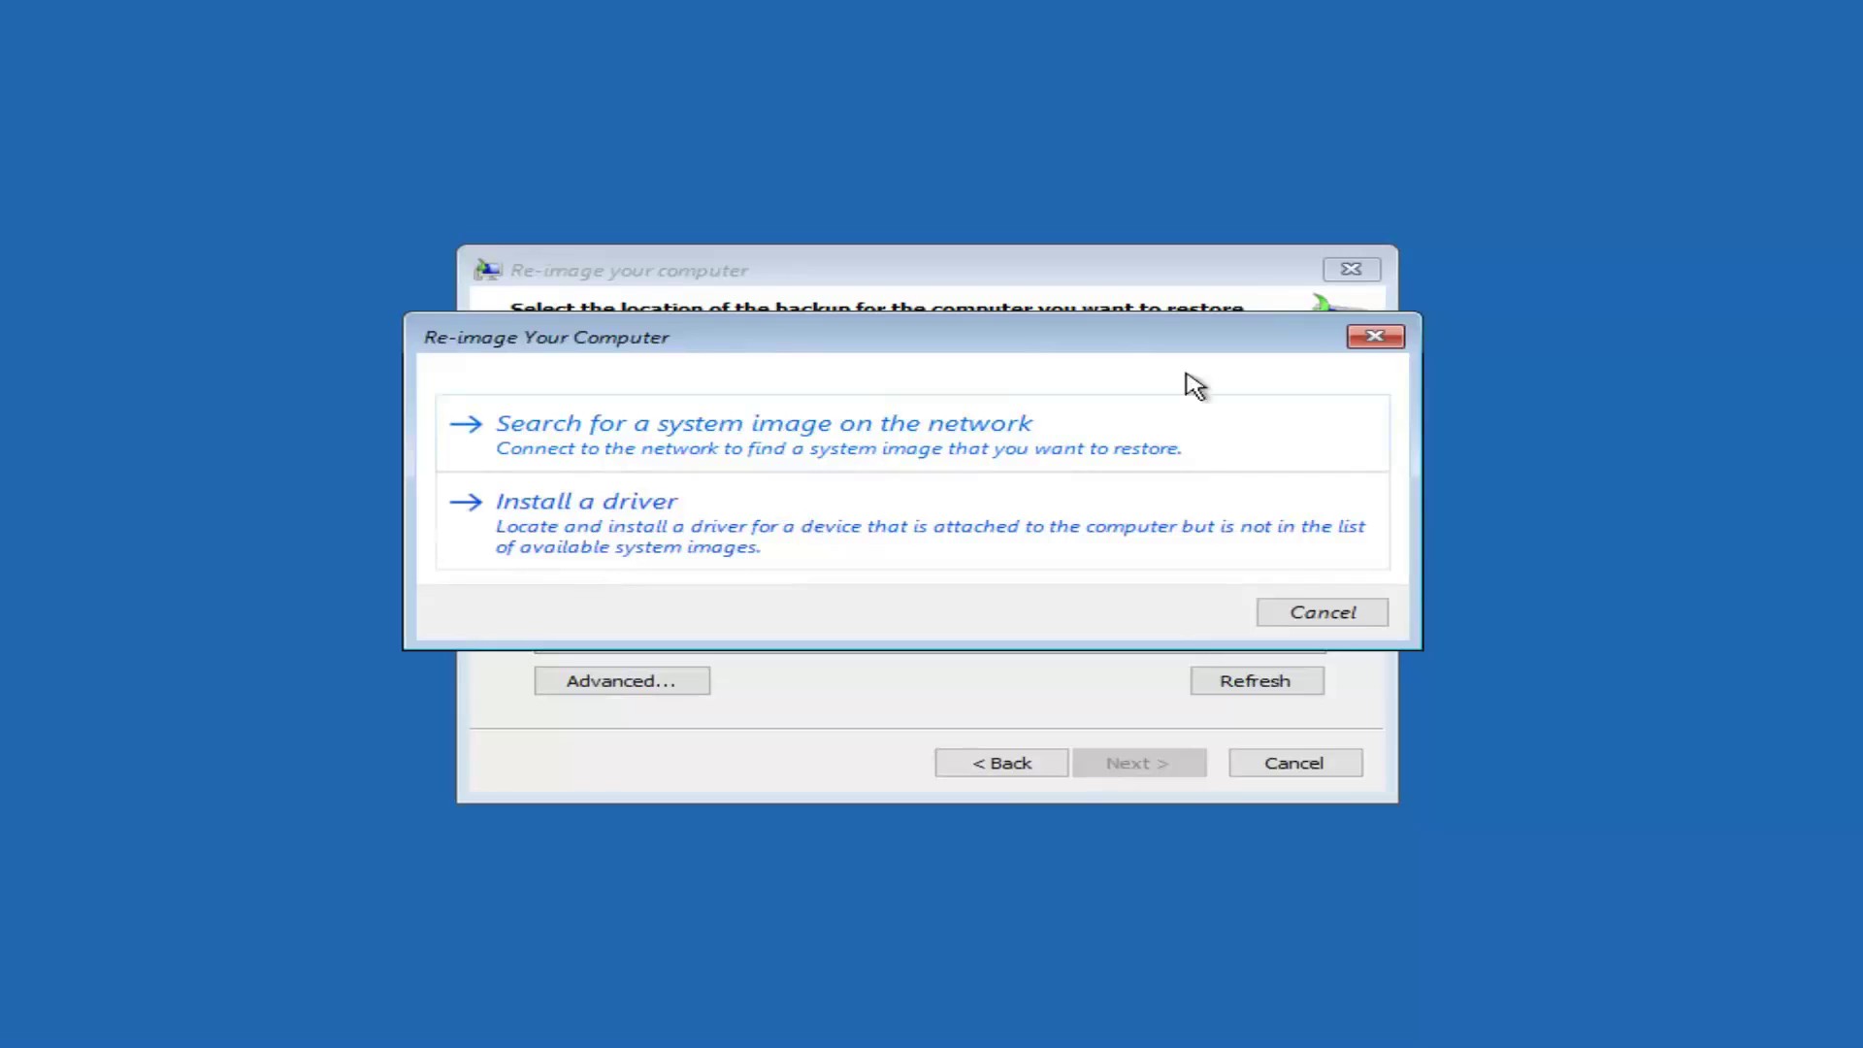
left_click(1373, 337)
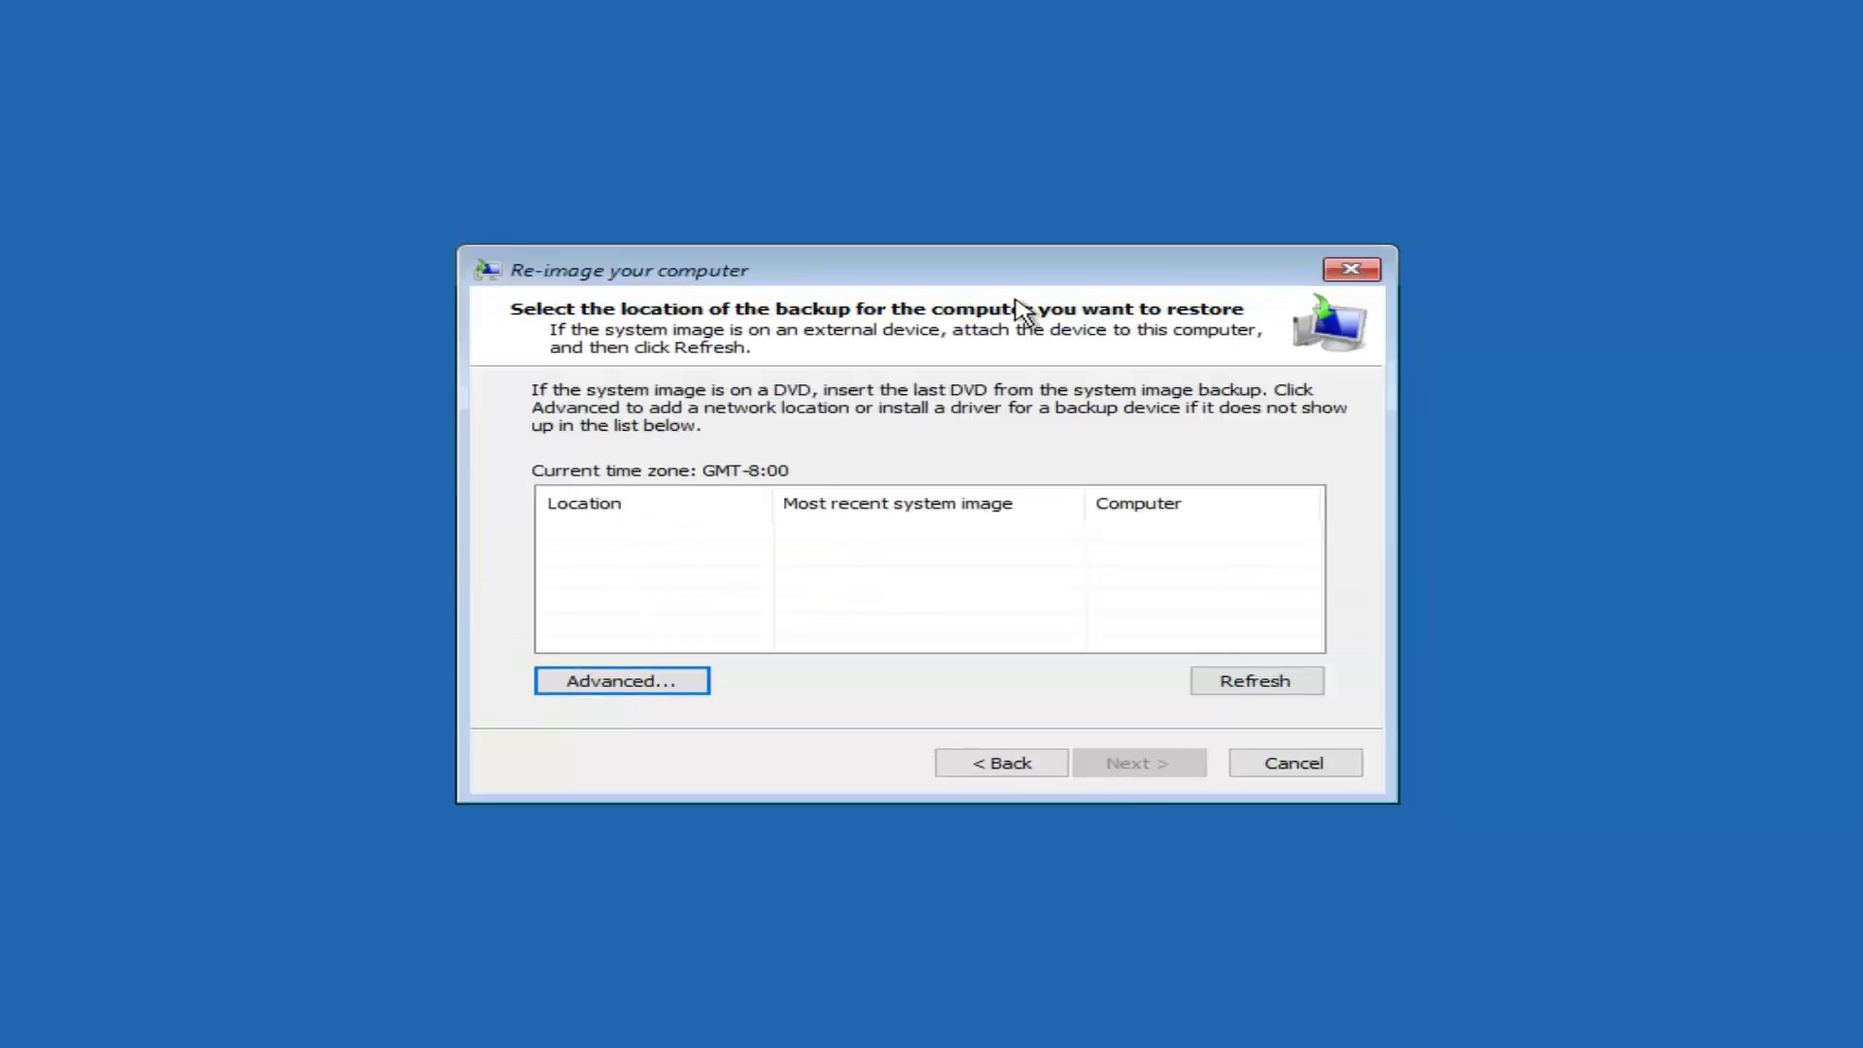
left_click(1279, 763)
Run Startup Repair from the advanced troubleshooting options.
left_click(553, 368)
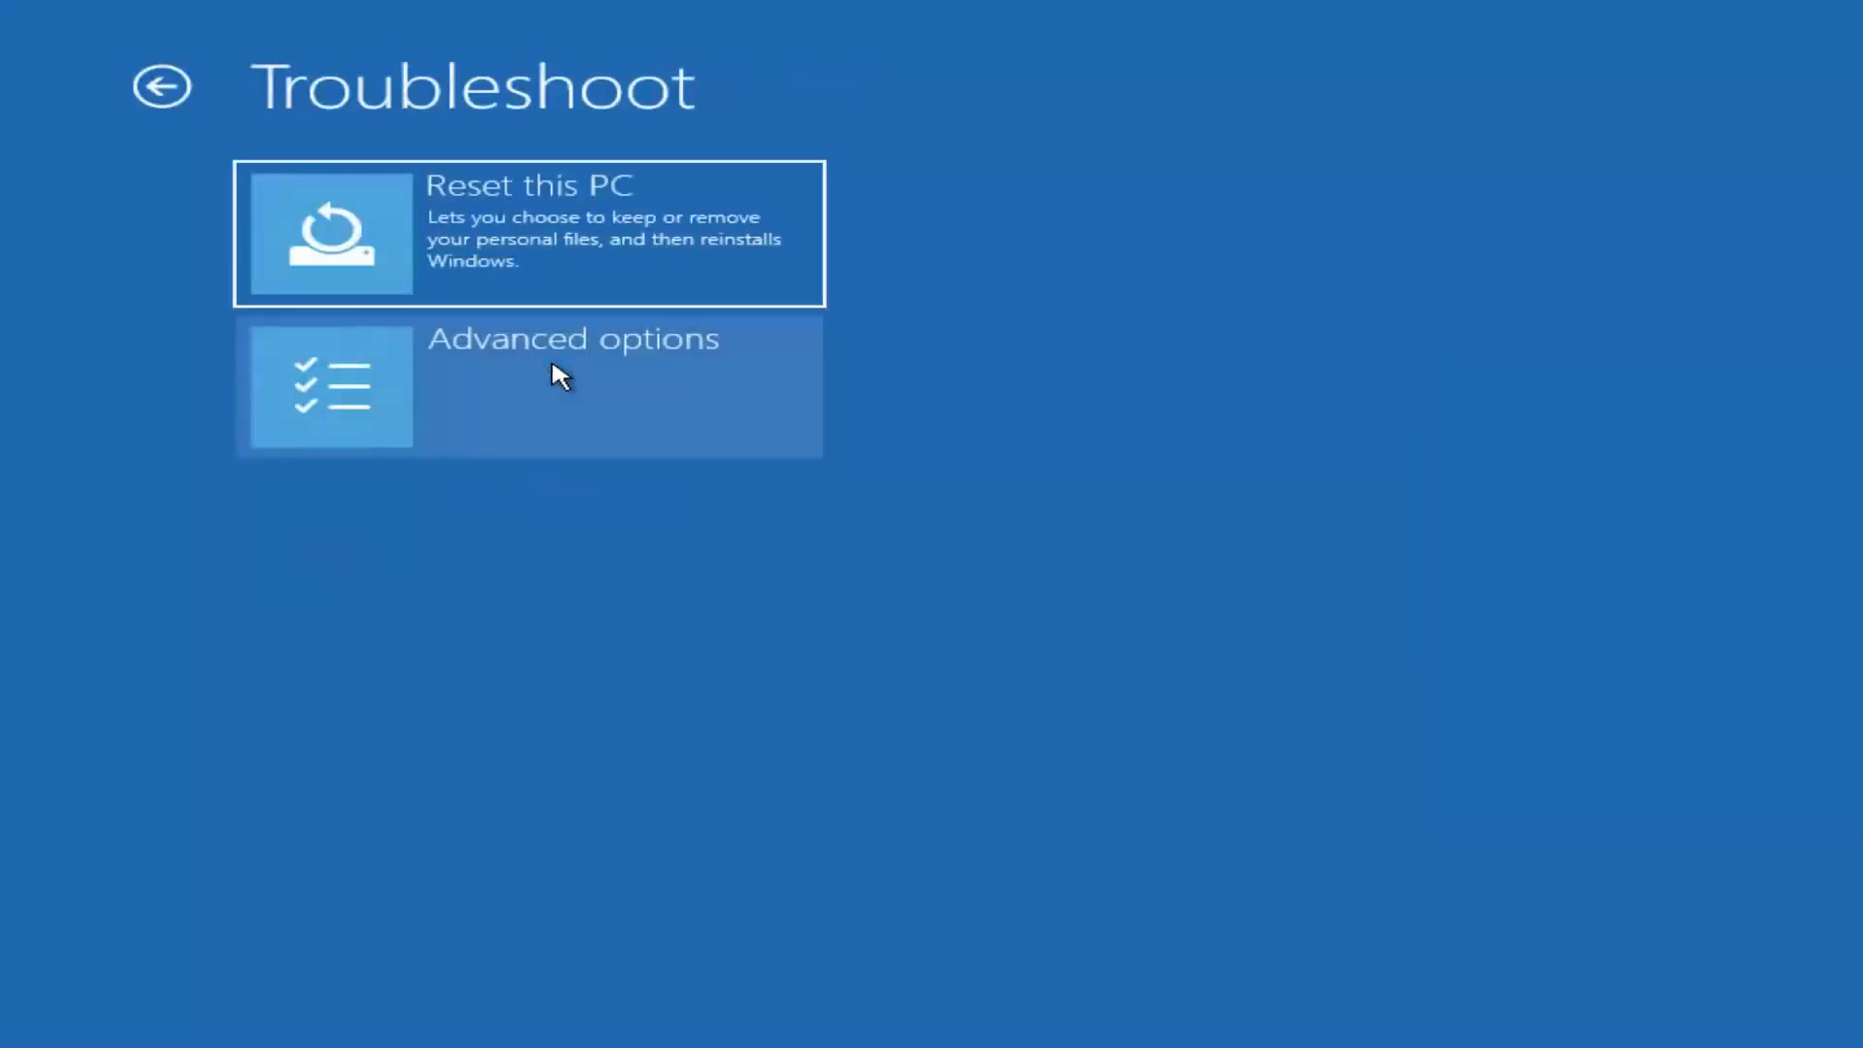
left_click(450, 389)
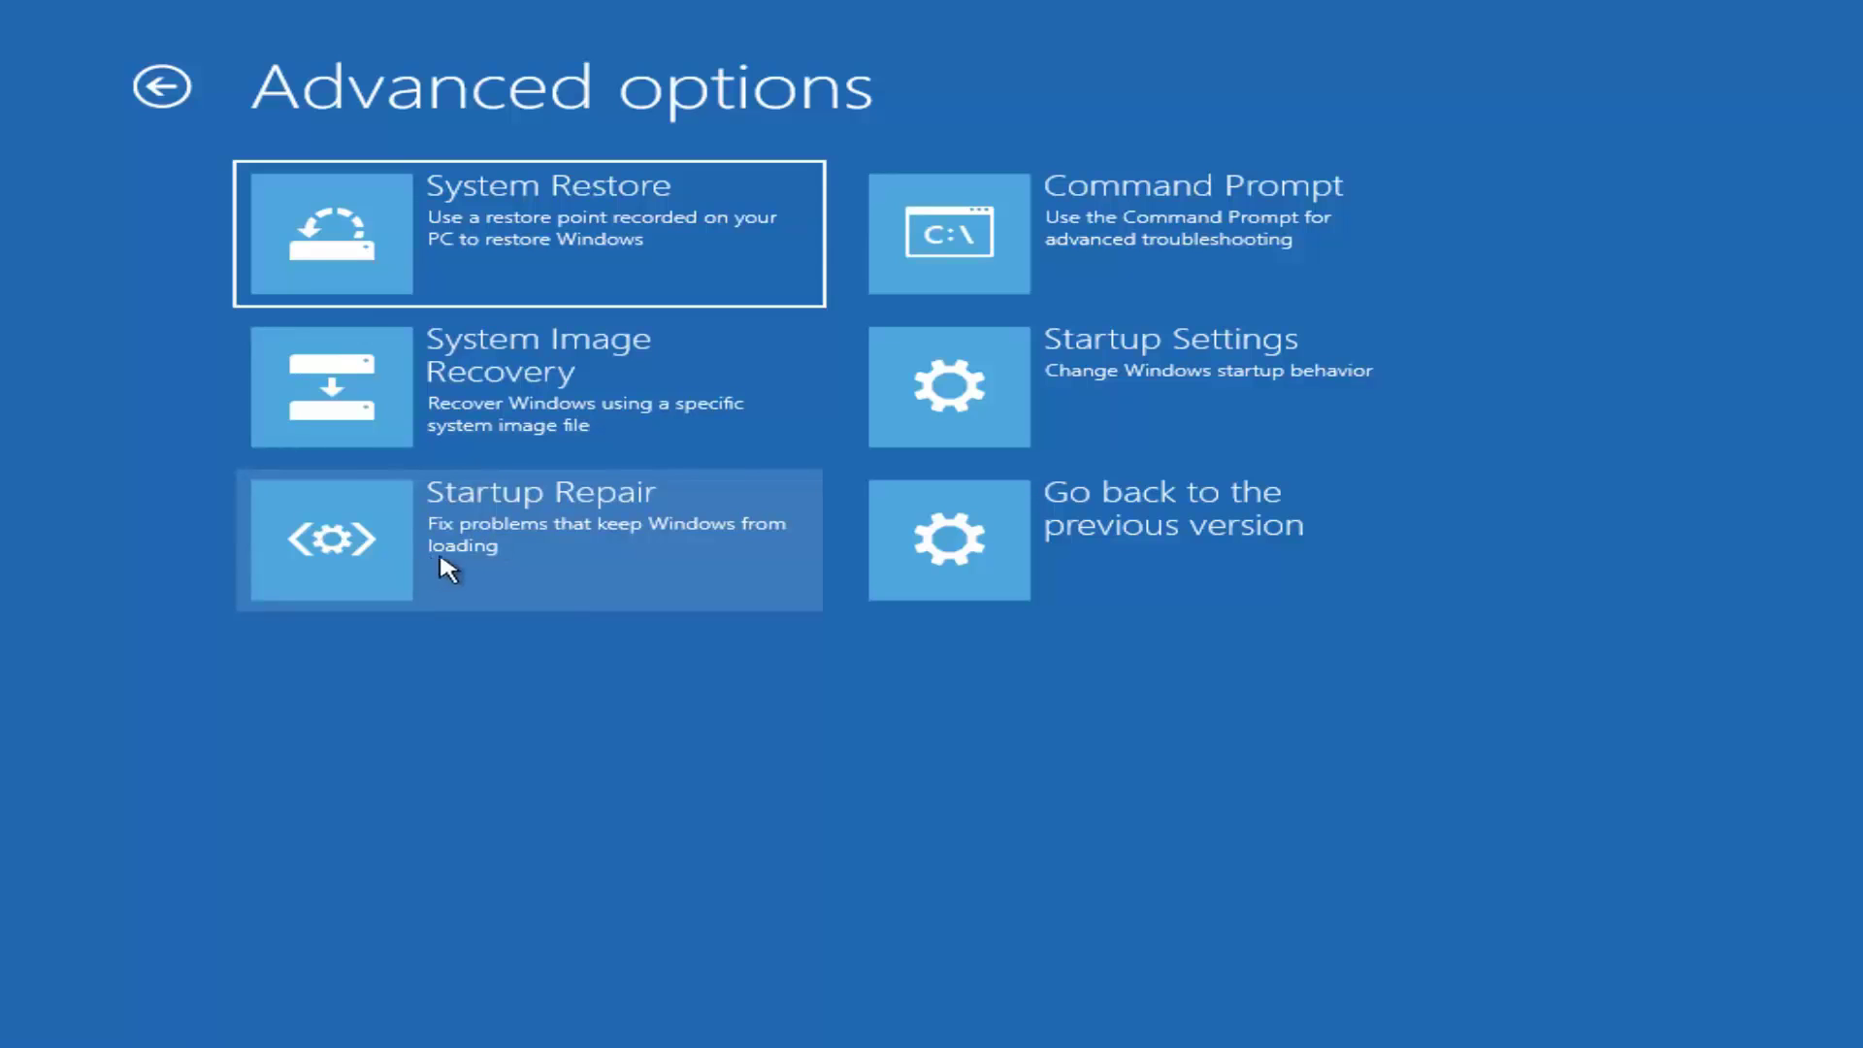
left_click(539, 549)
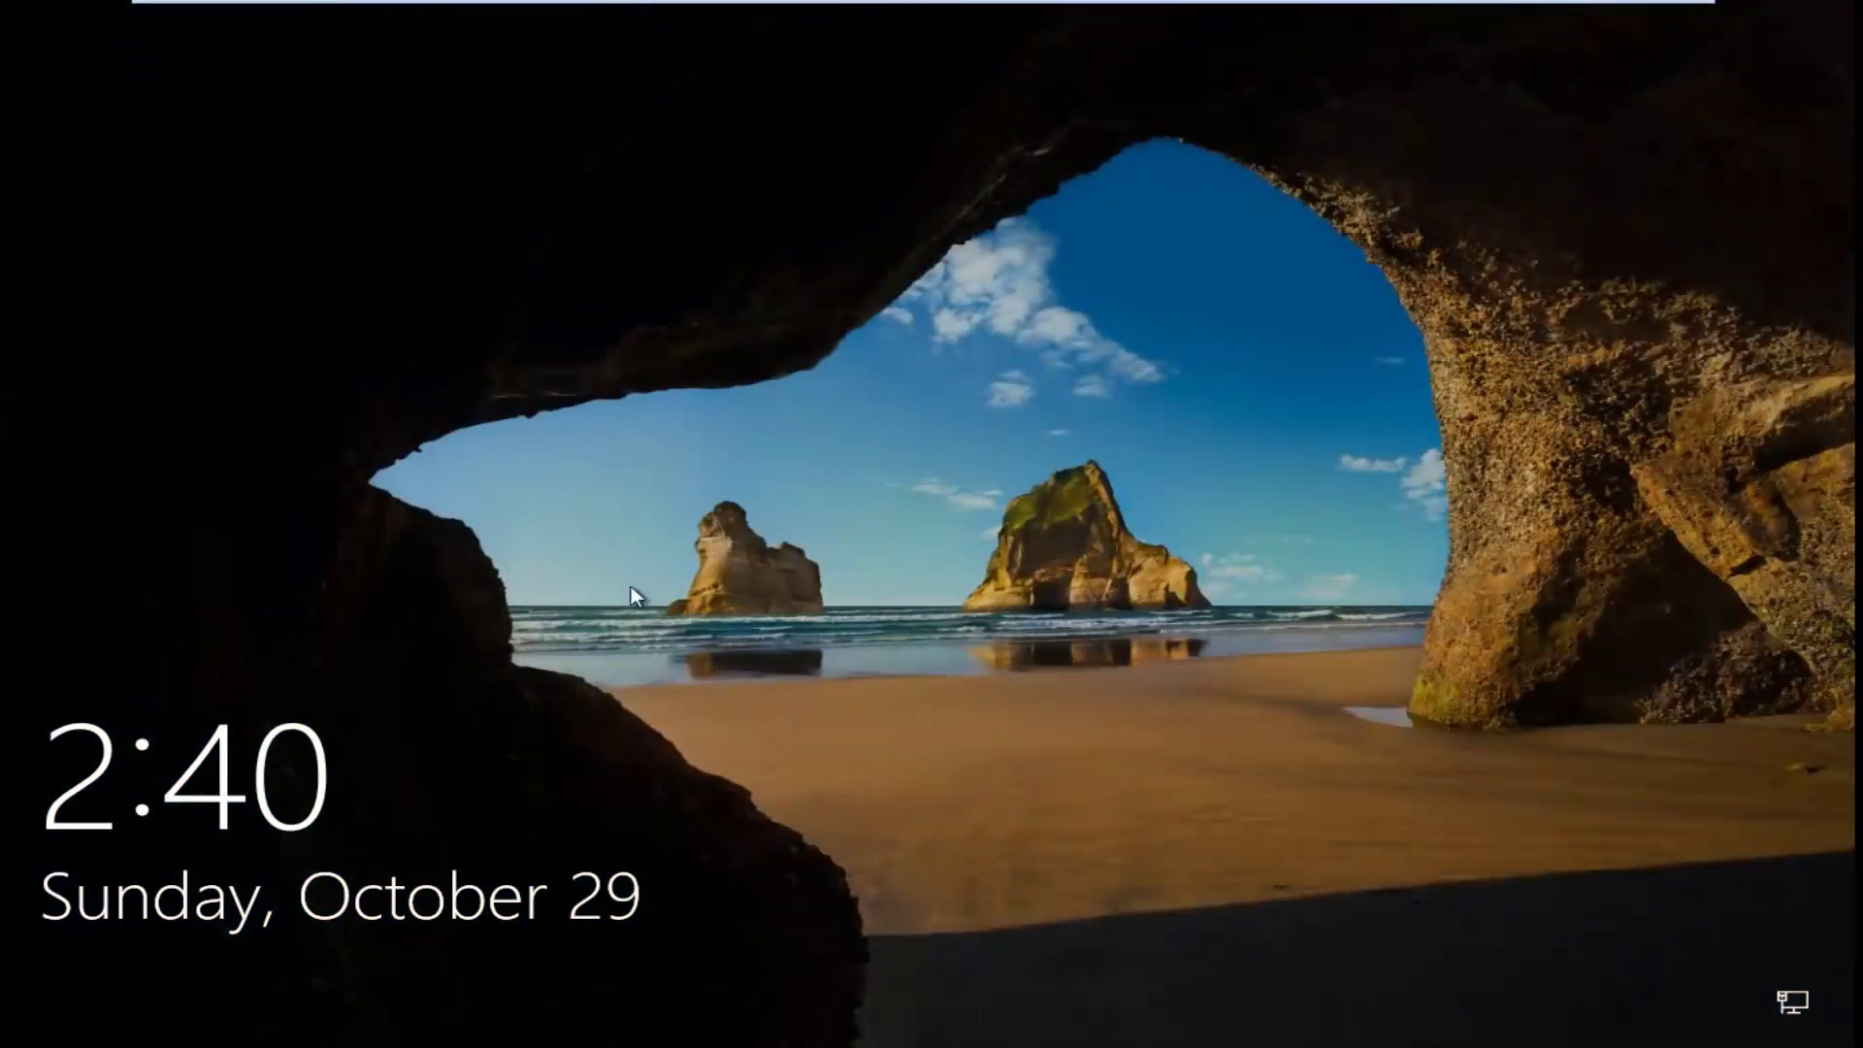
Dismiss the lock screen and sign in to Windows by entering the account password.
left_click(811, 756)
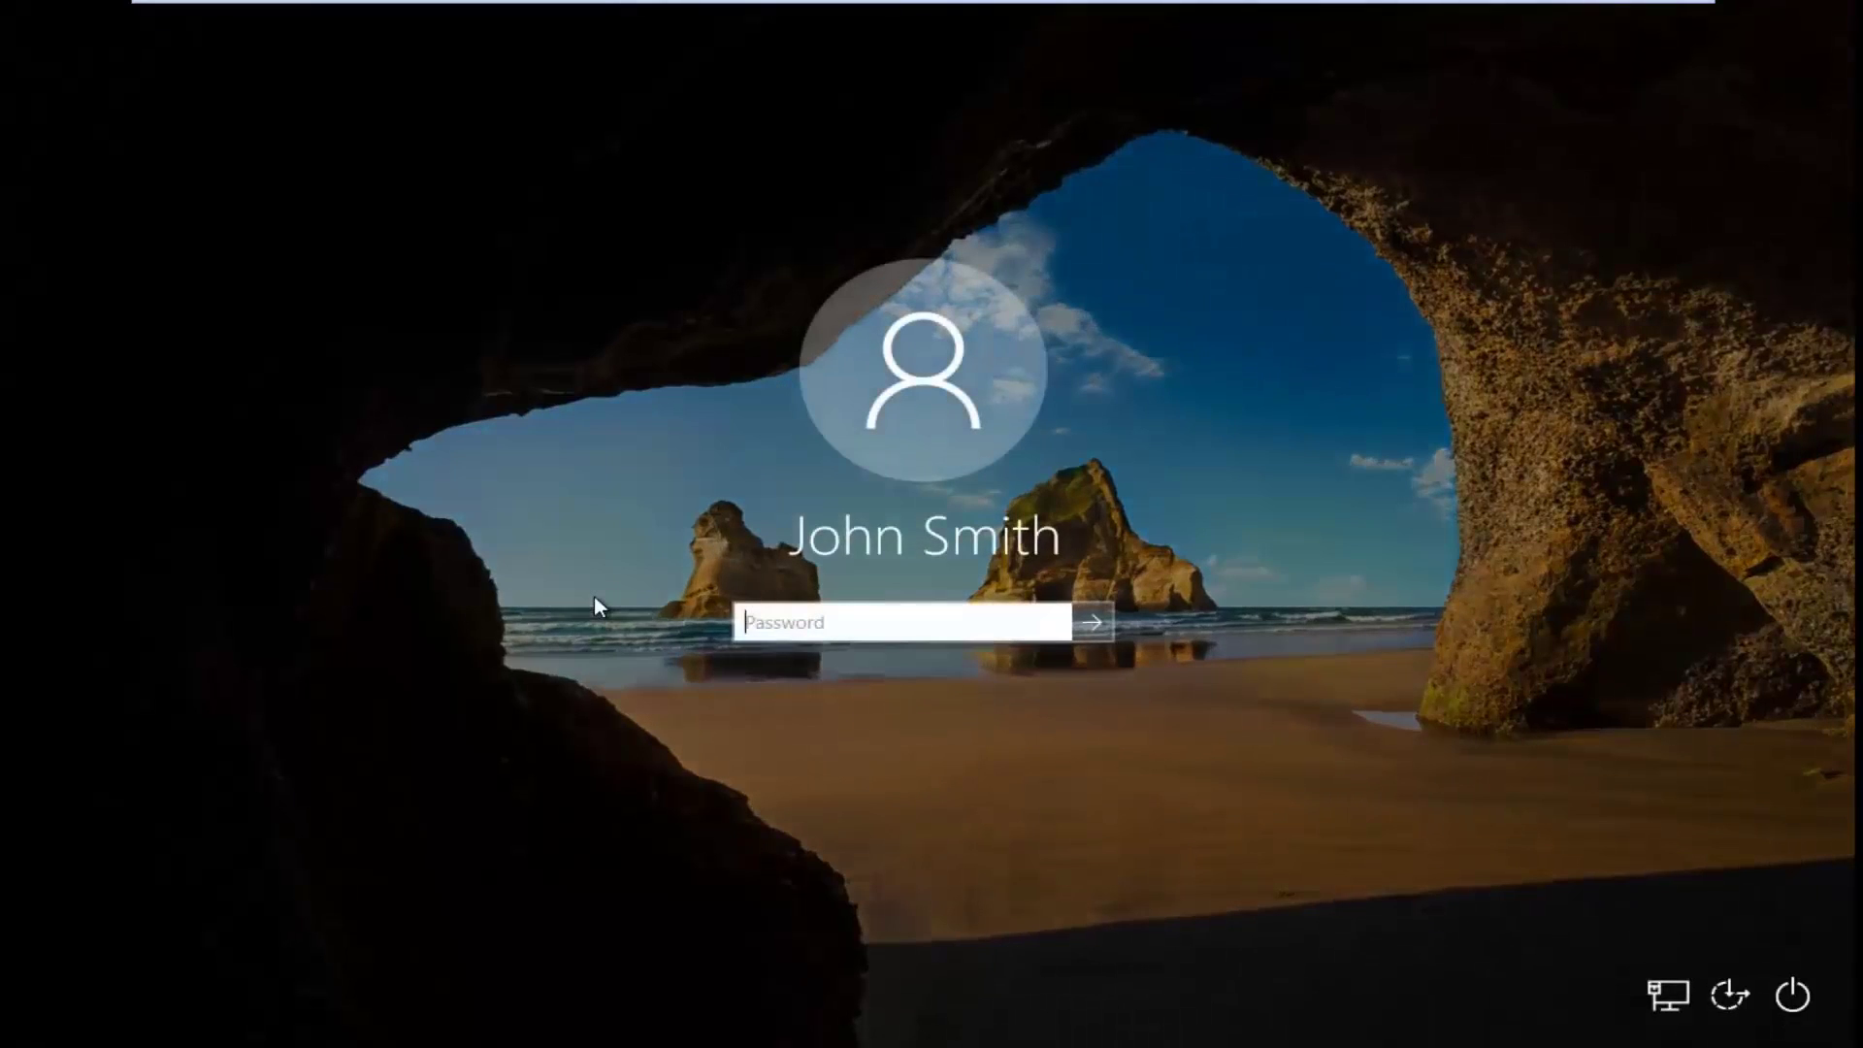
type("*****")
key("BackSpace")
key("BackSpace")
key("BackSpace")
key("BackSpace")
key("BackSpace")
type("********")
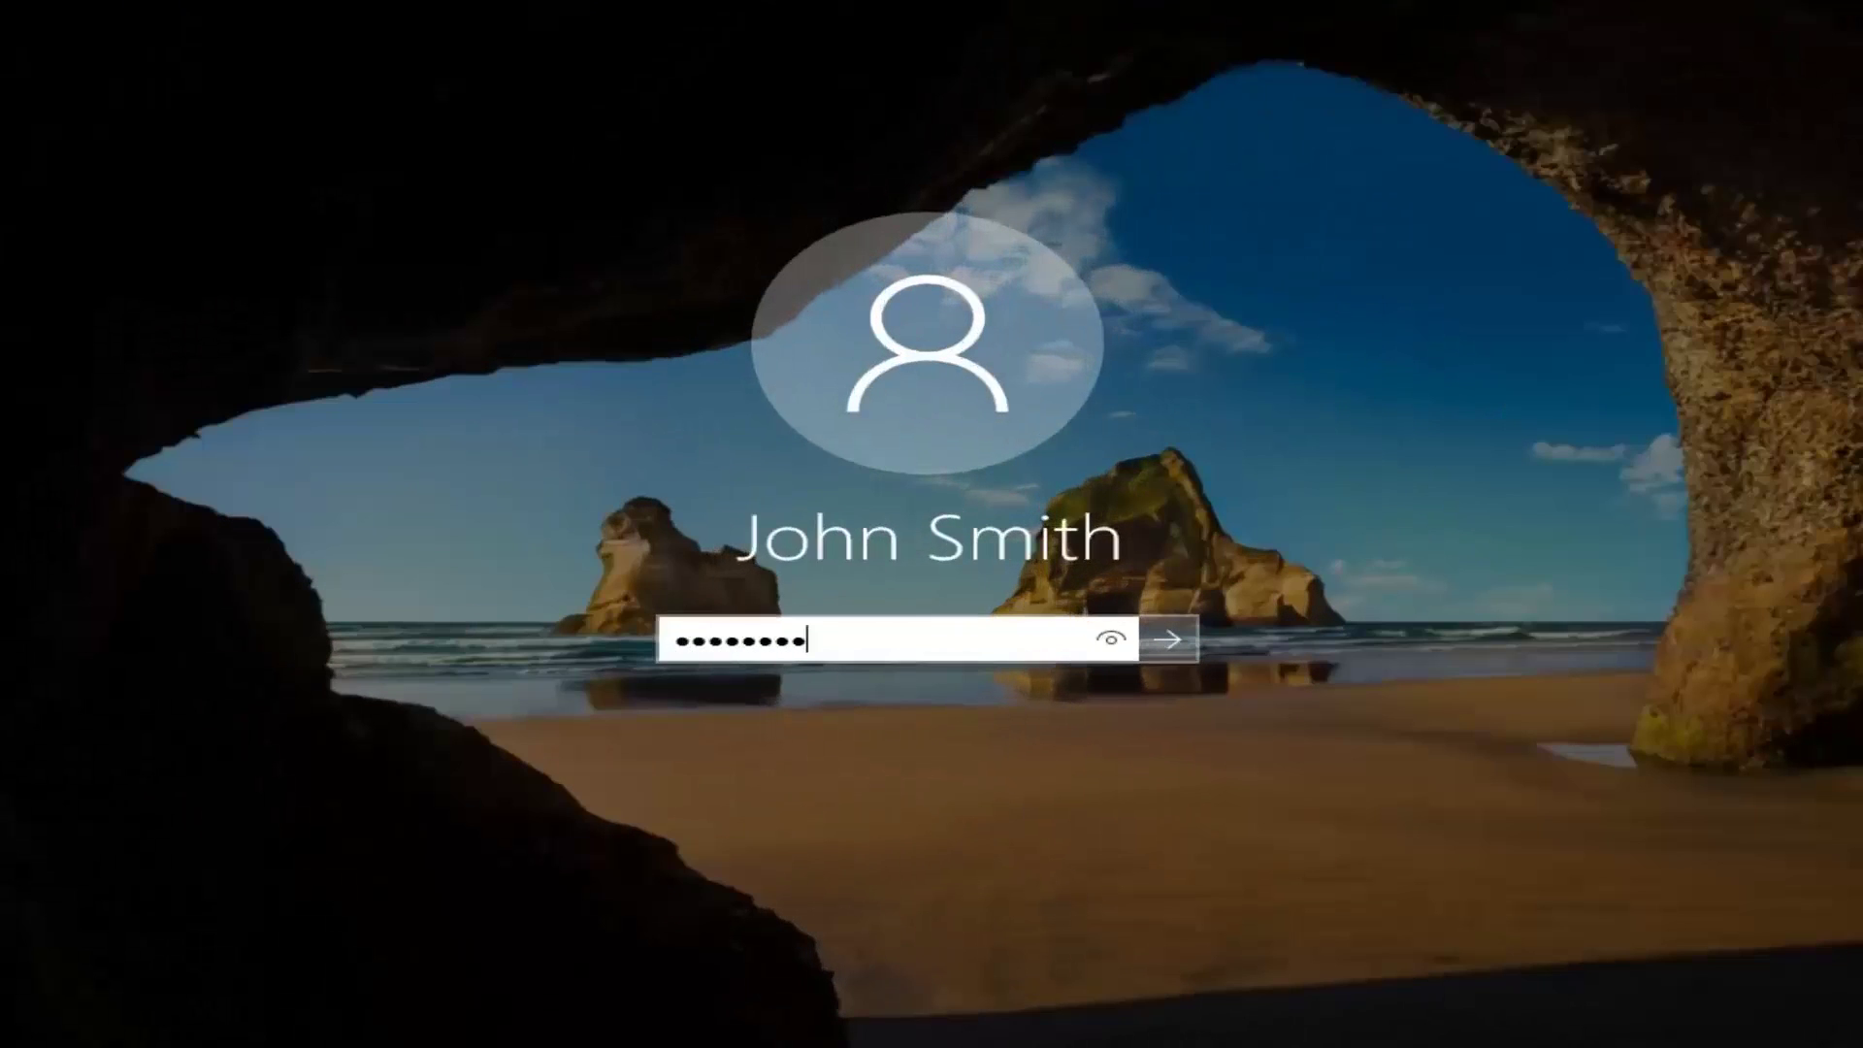
key("Return")
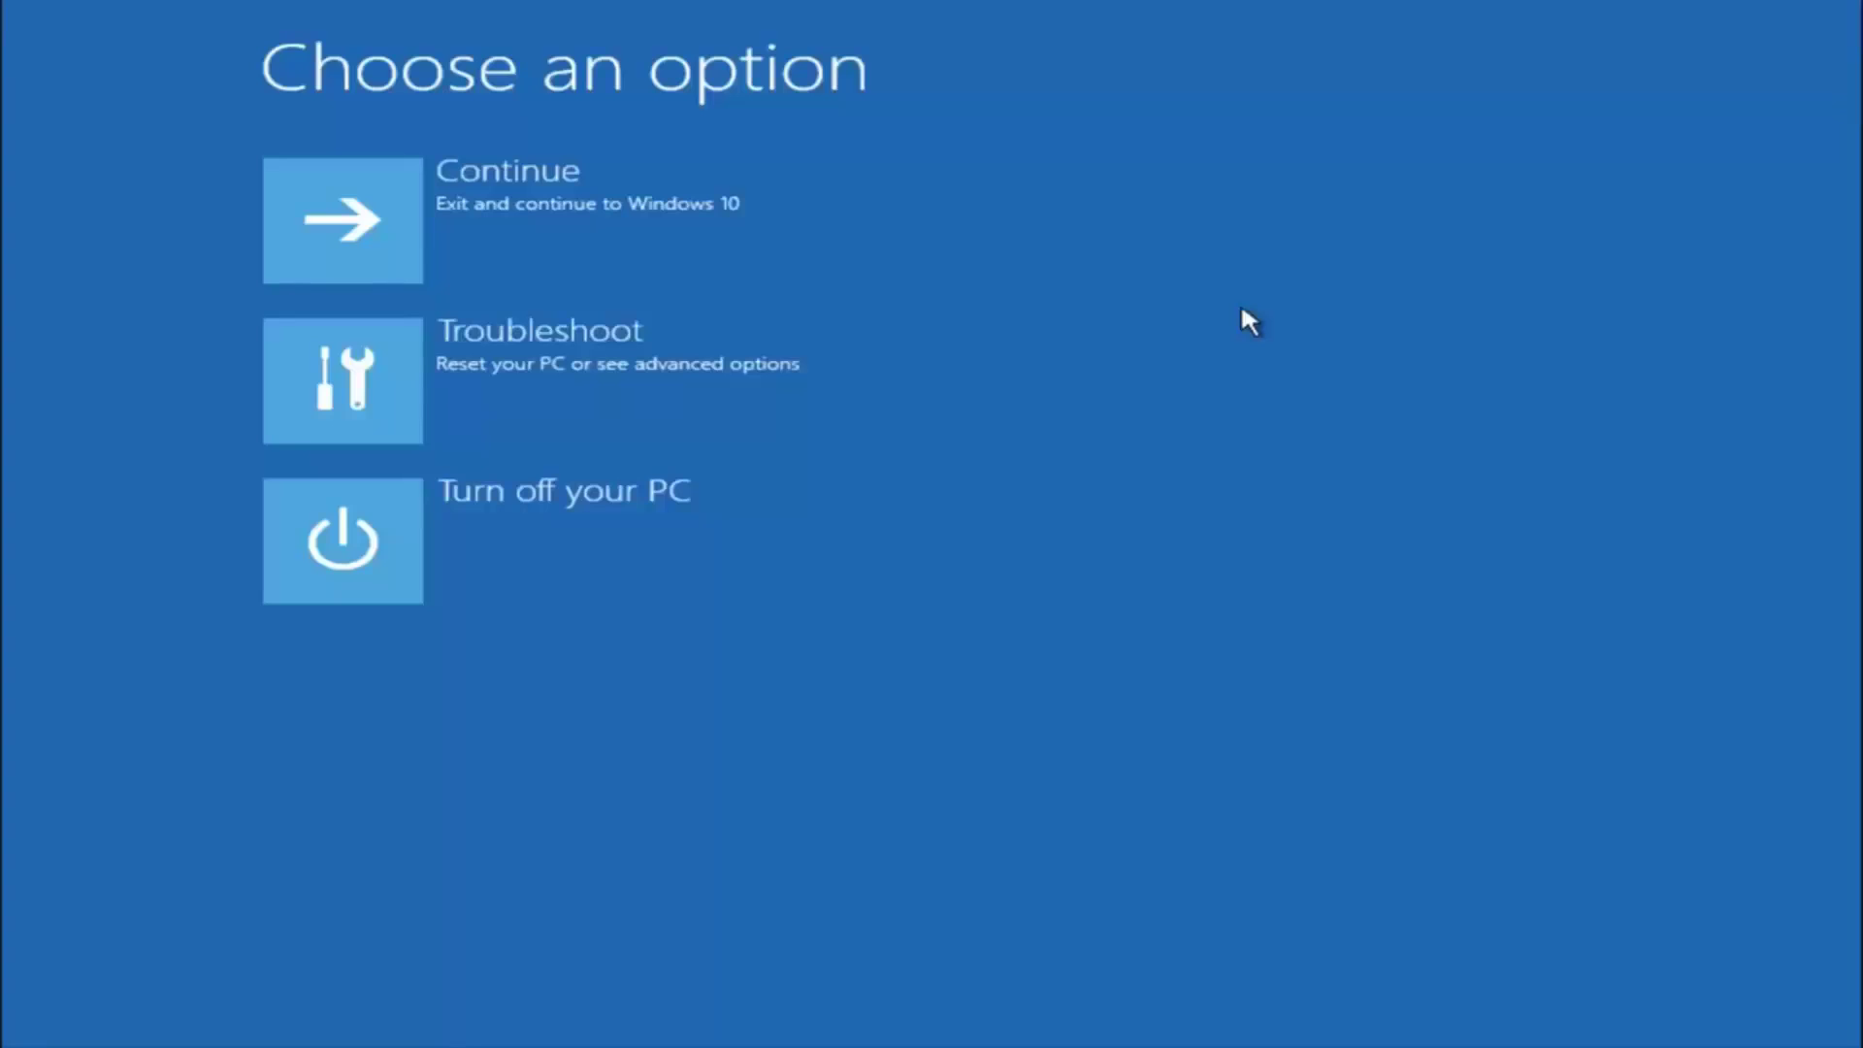
Open the Command Prompt from the advanced troubleshooting options of the recovery environment.
left_click(358, 385)
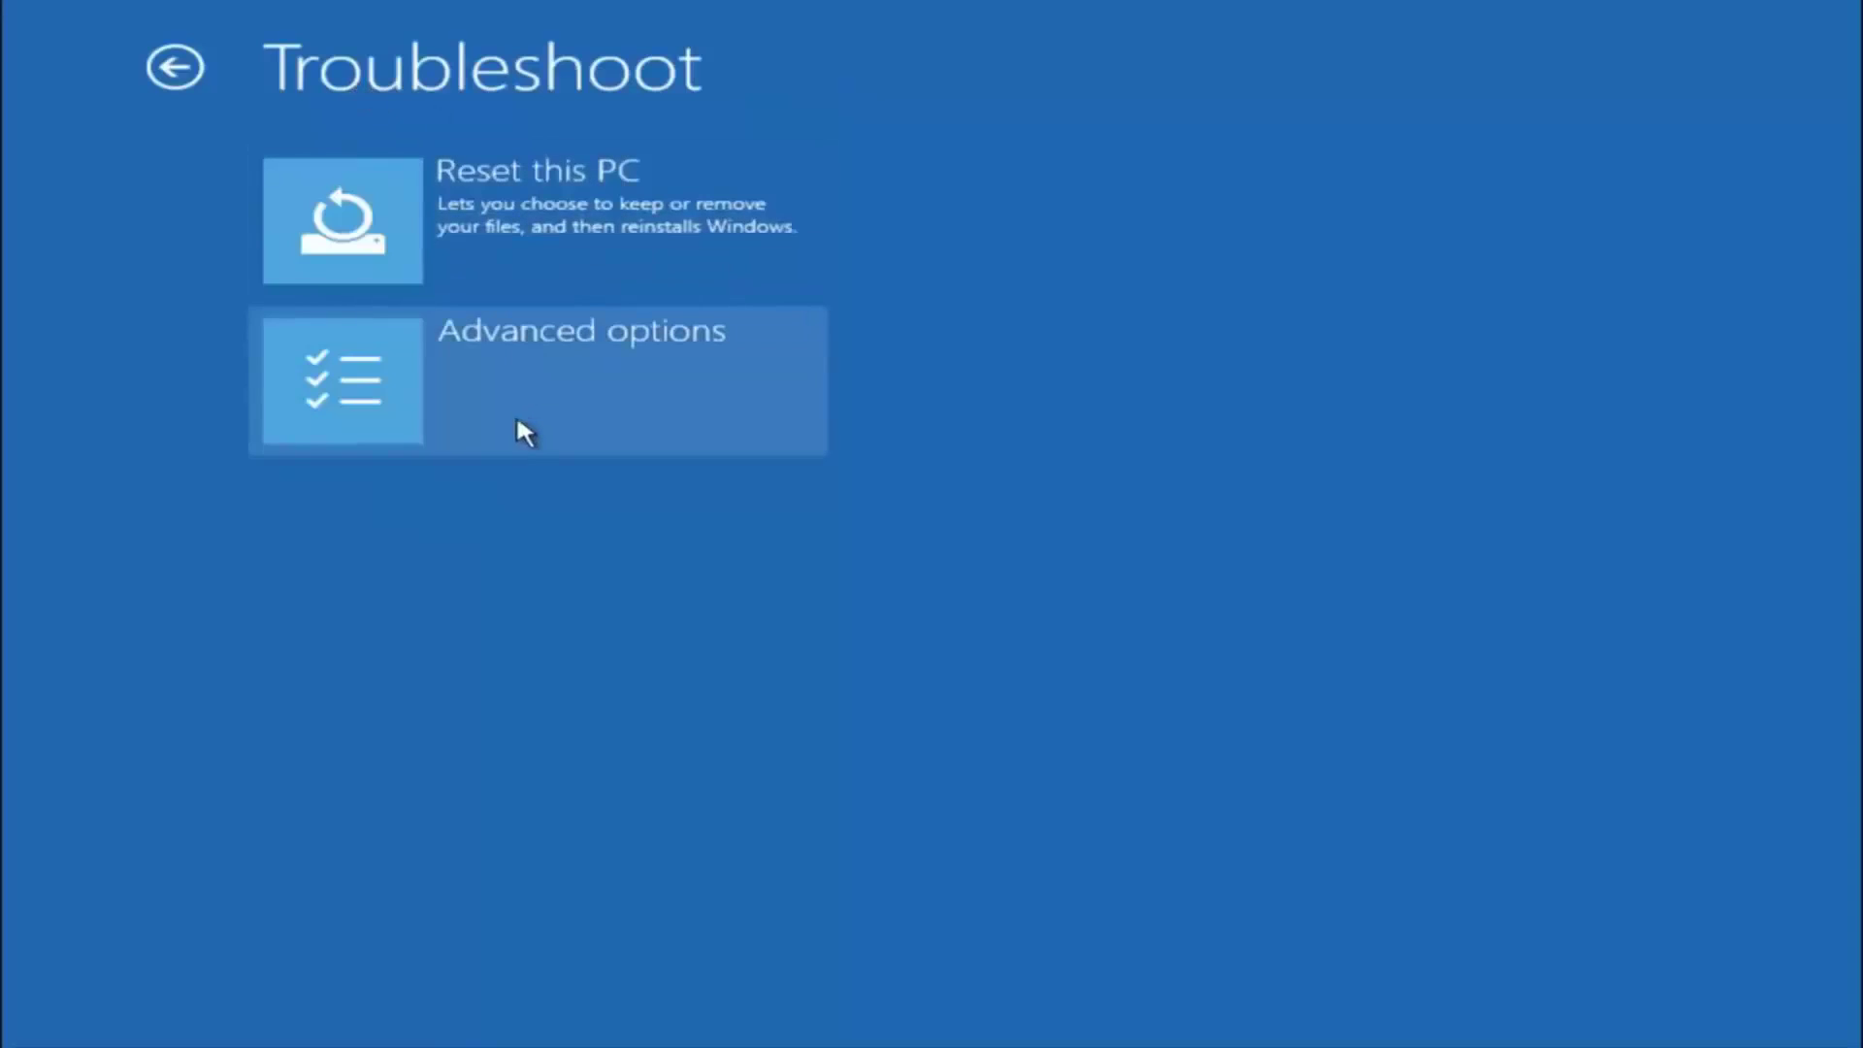
left_click(503, 366)
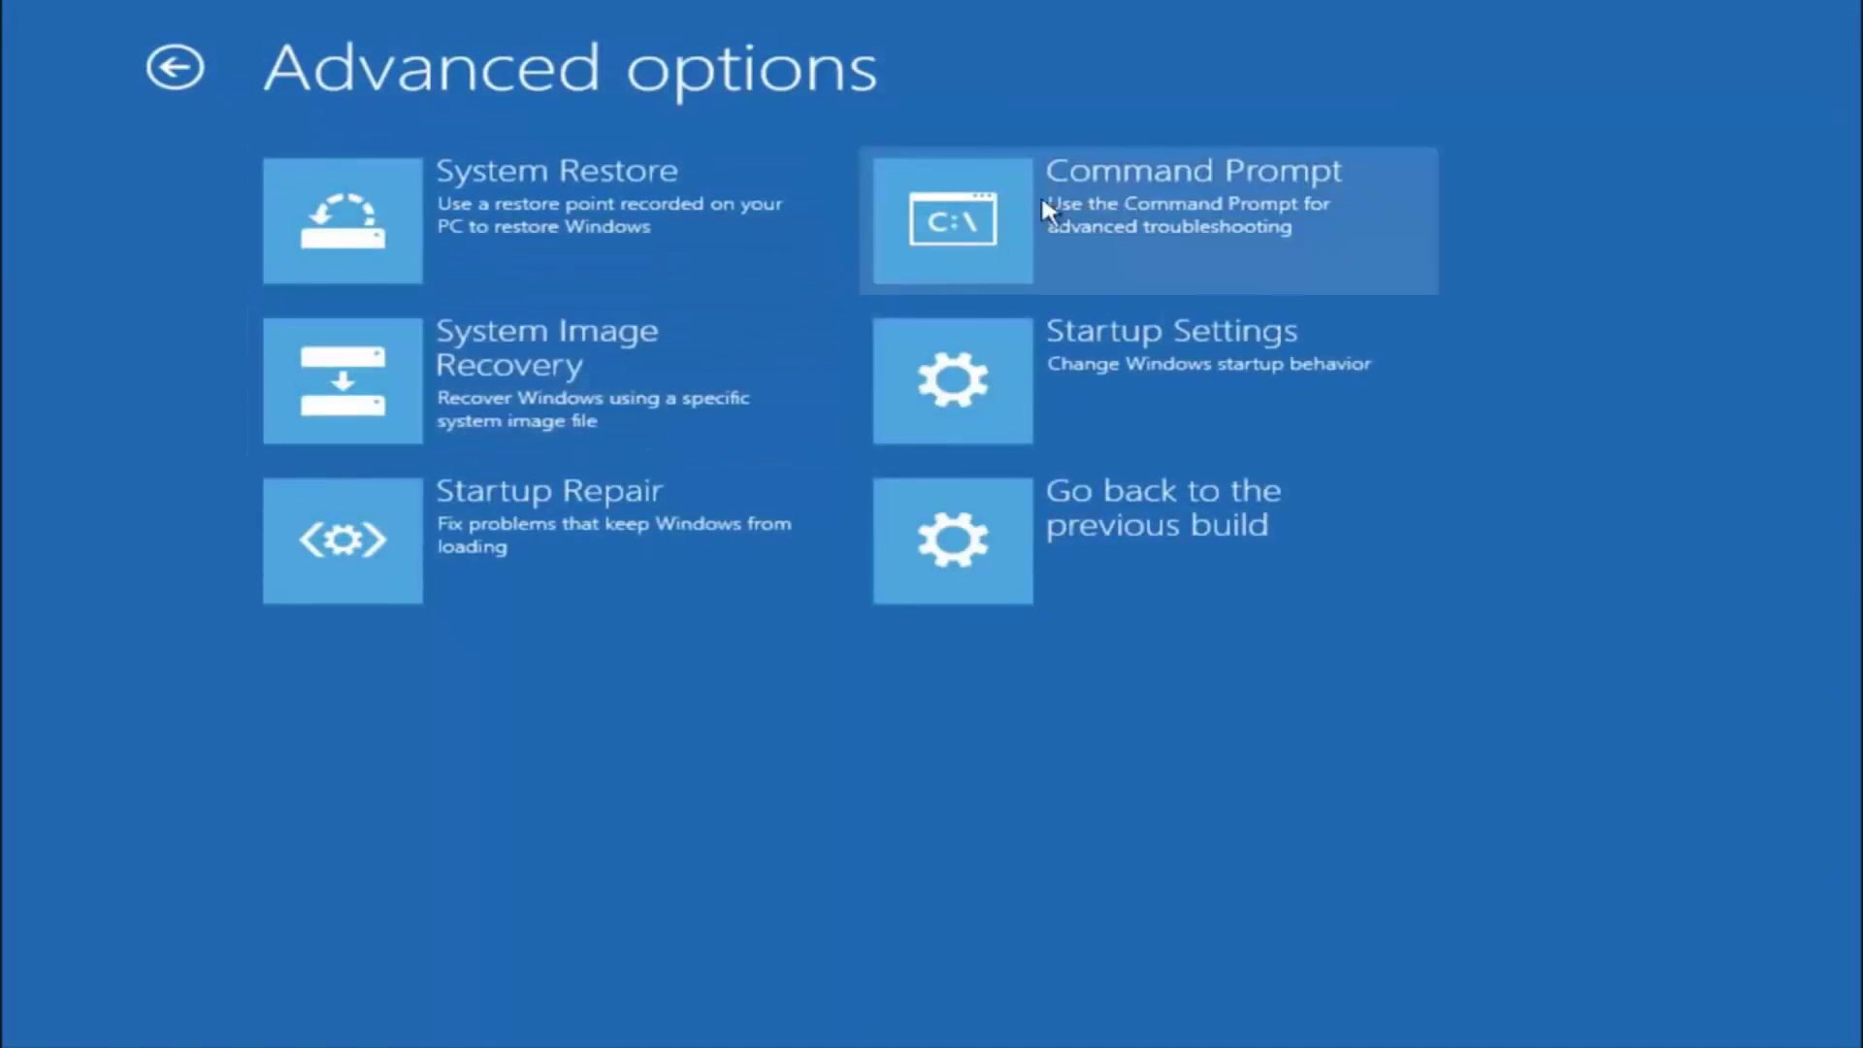
left_click(1102, 237)
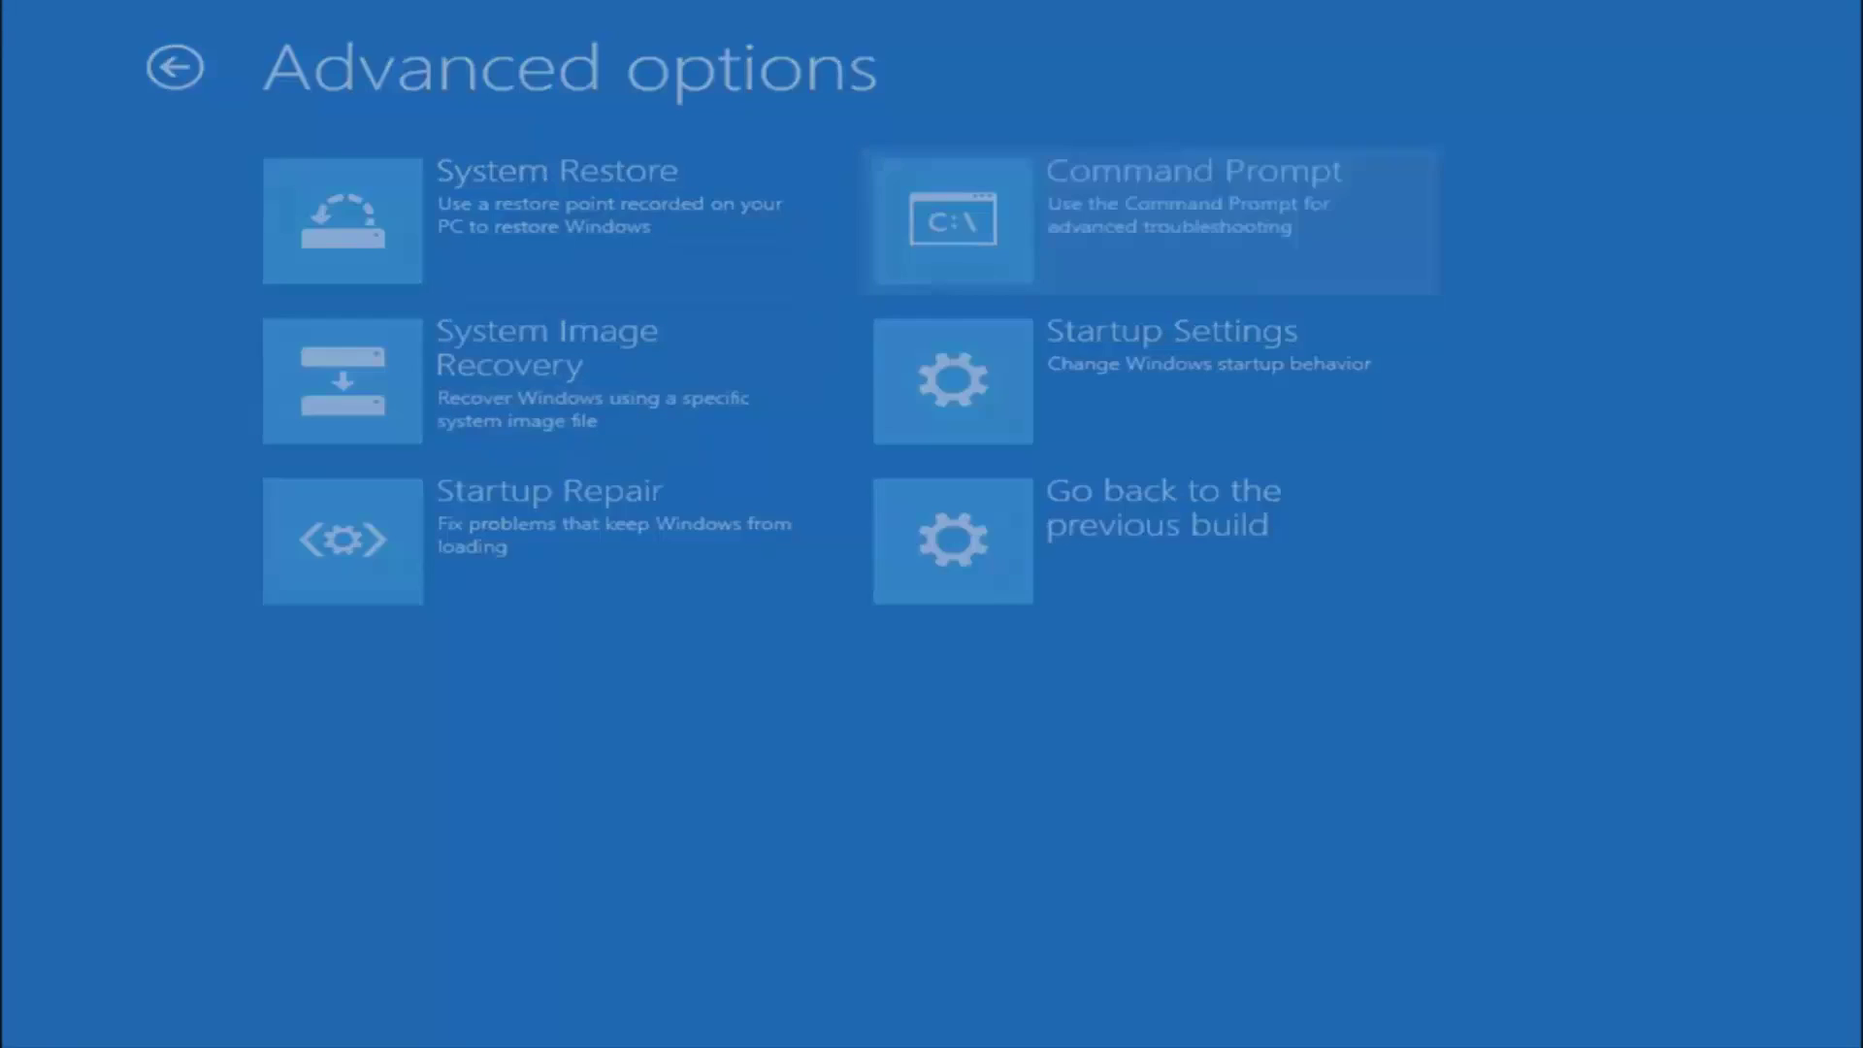
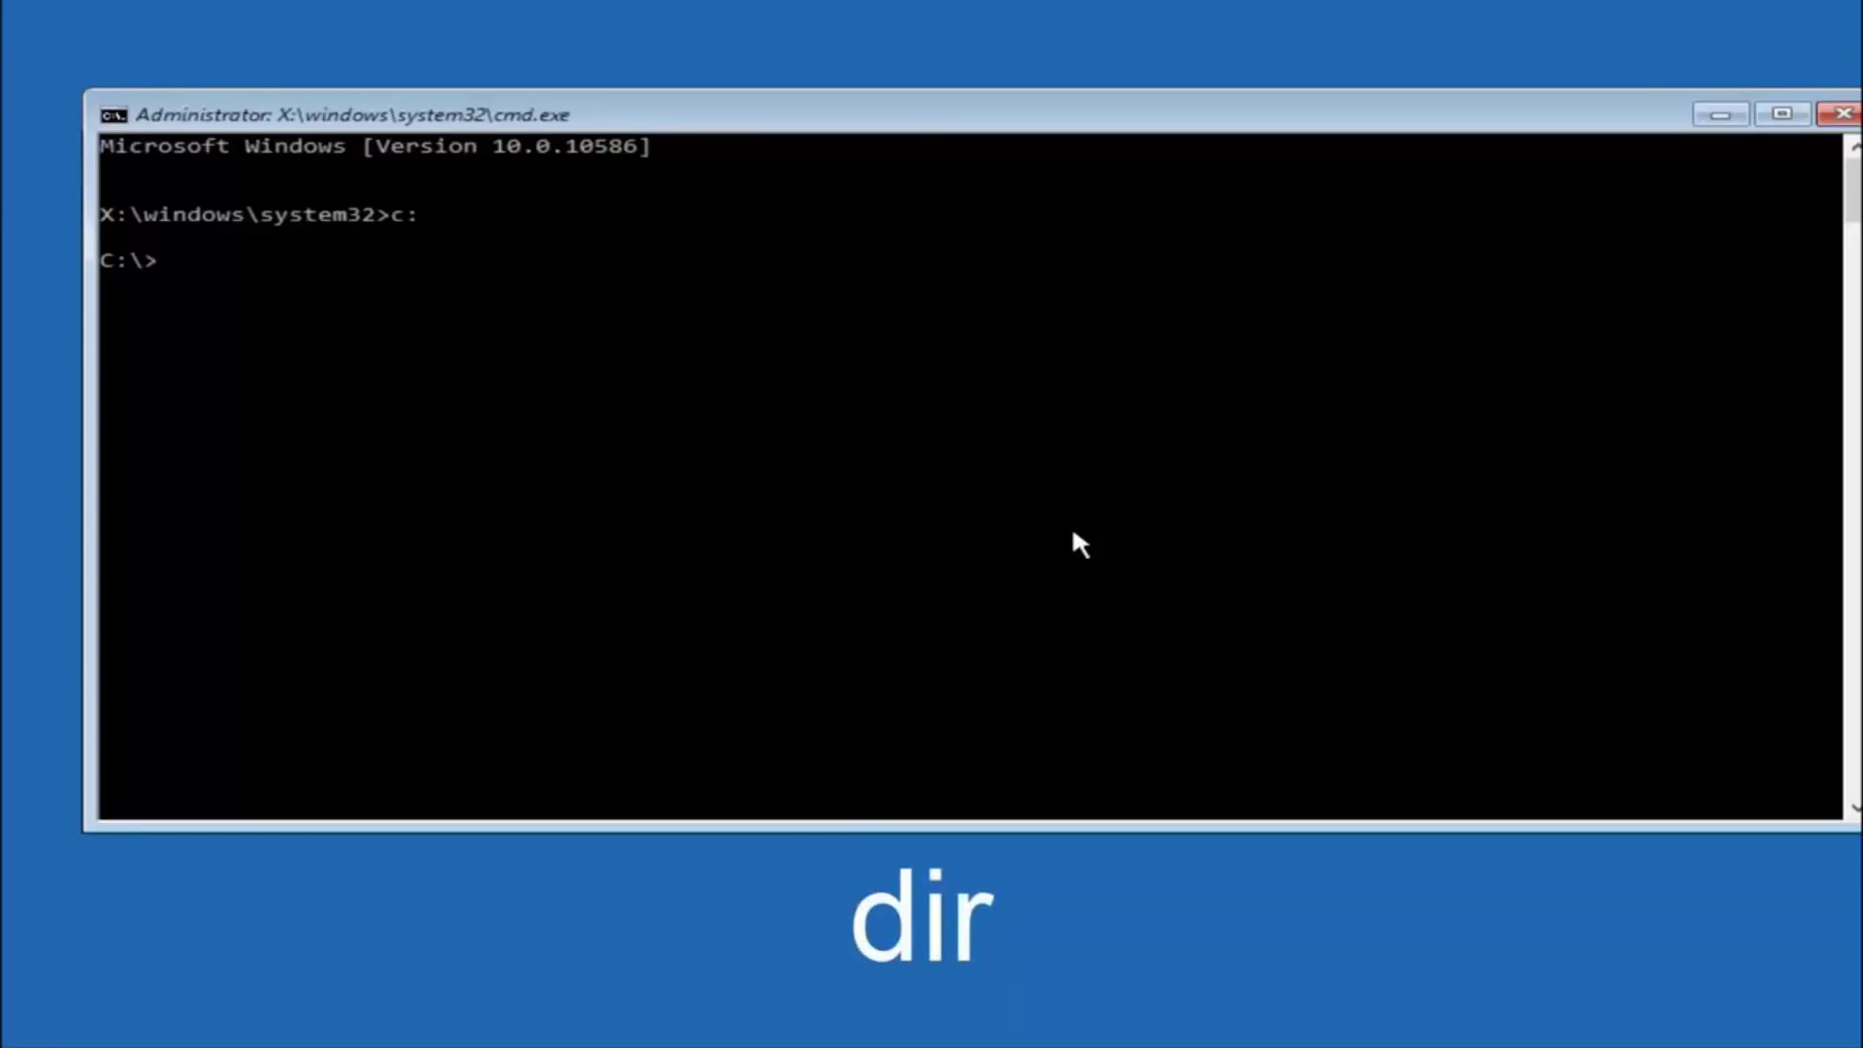
List the root of drive C with dir and create a backup folder in \windows\system32\config with md backup.
type("dir")
key("Return")
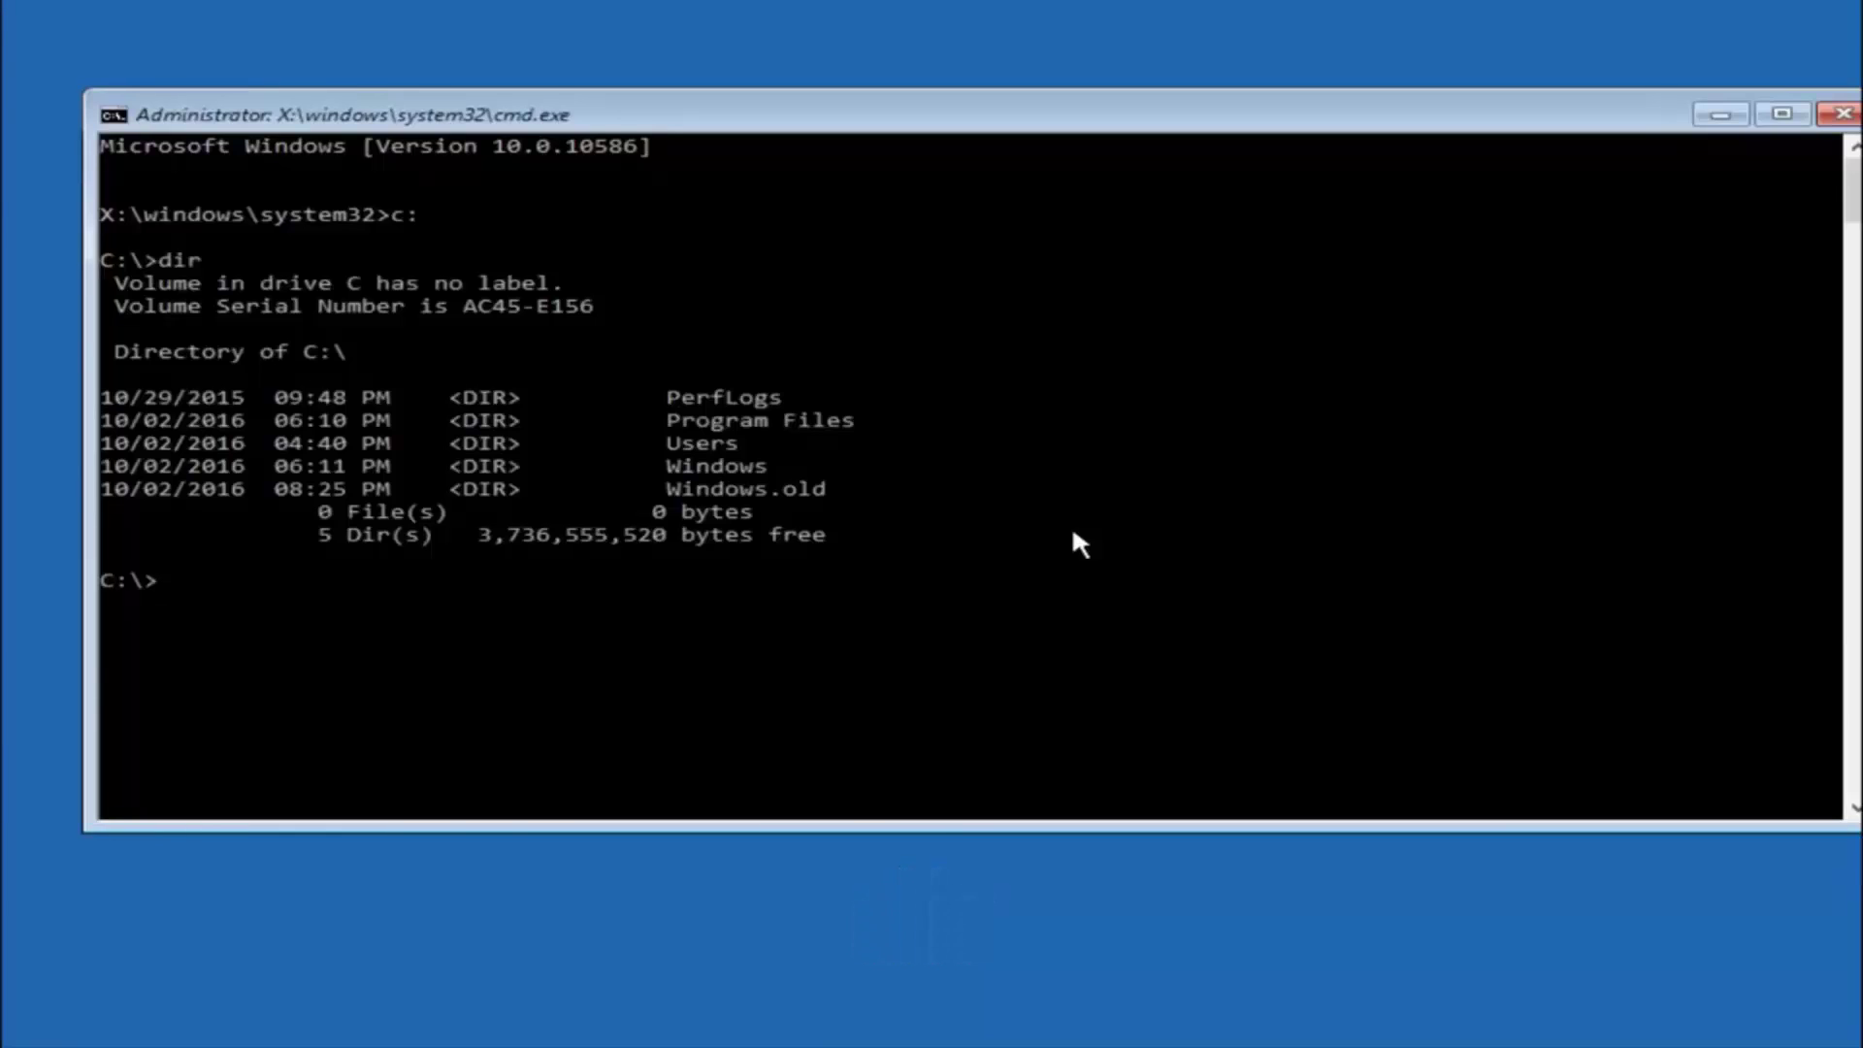
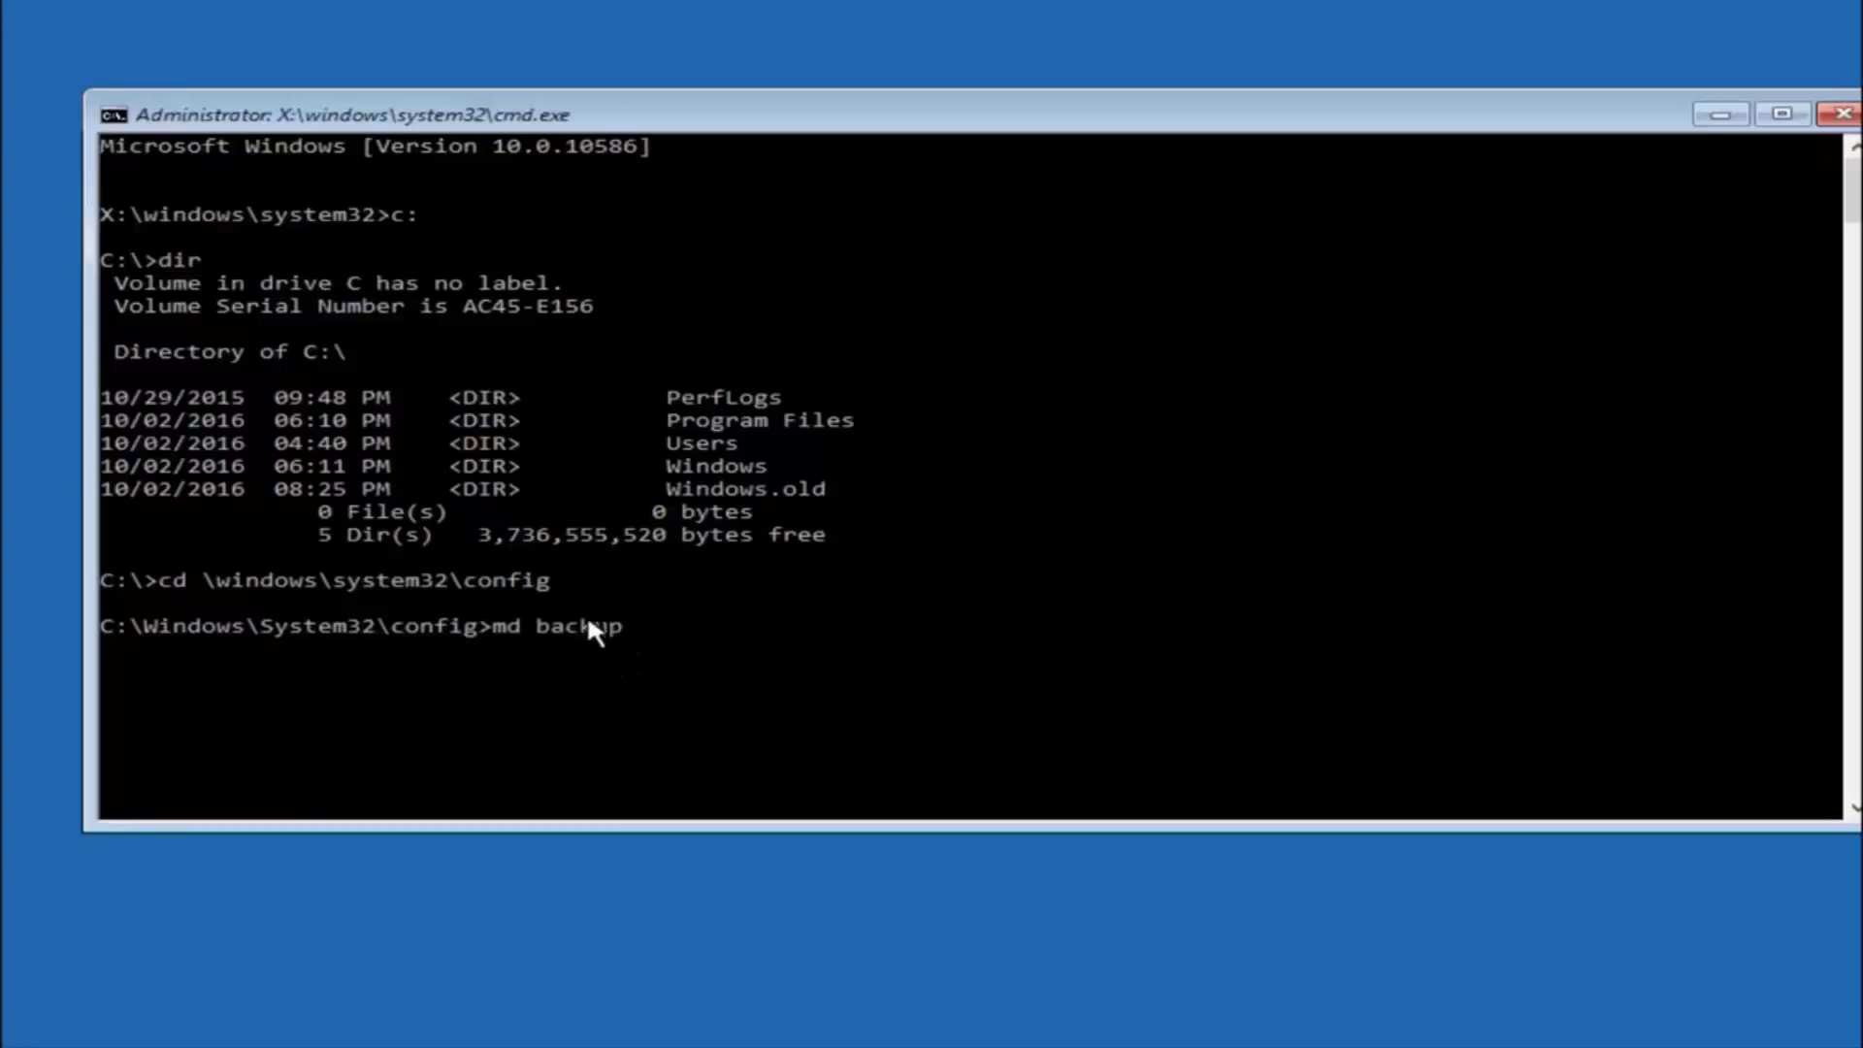
key("Return")
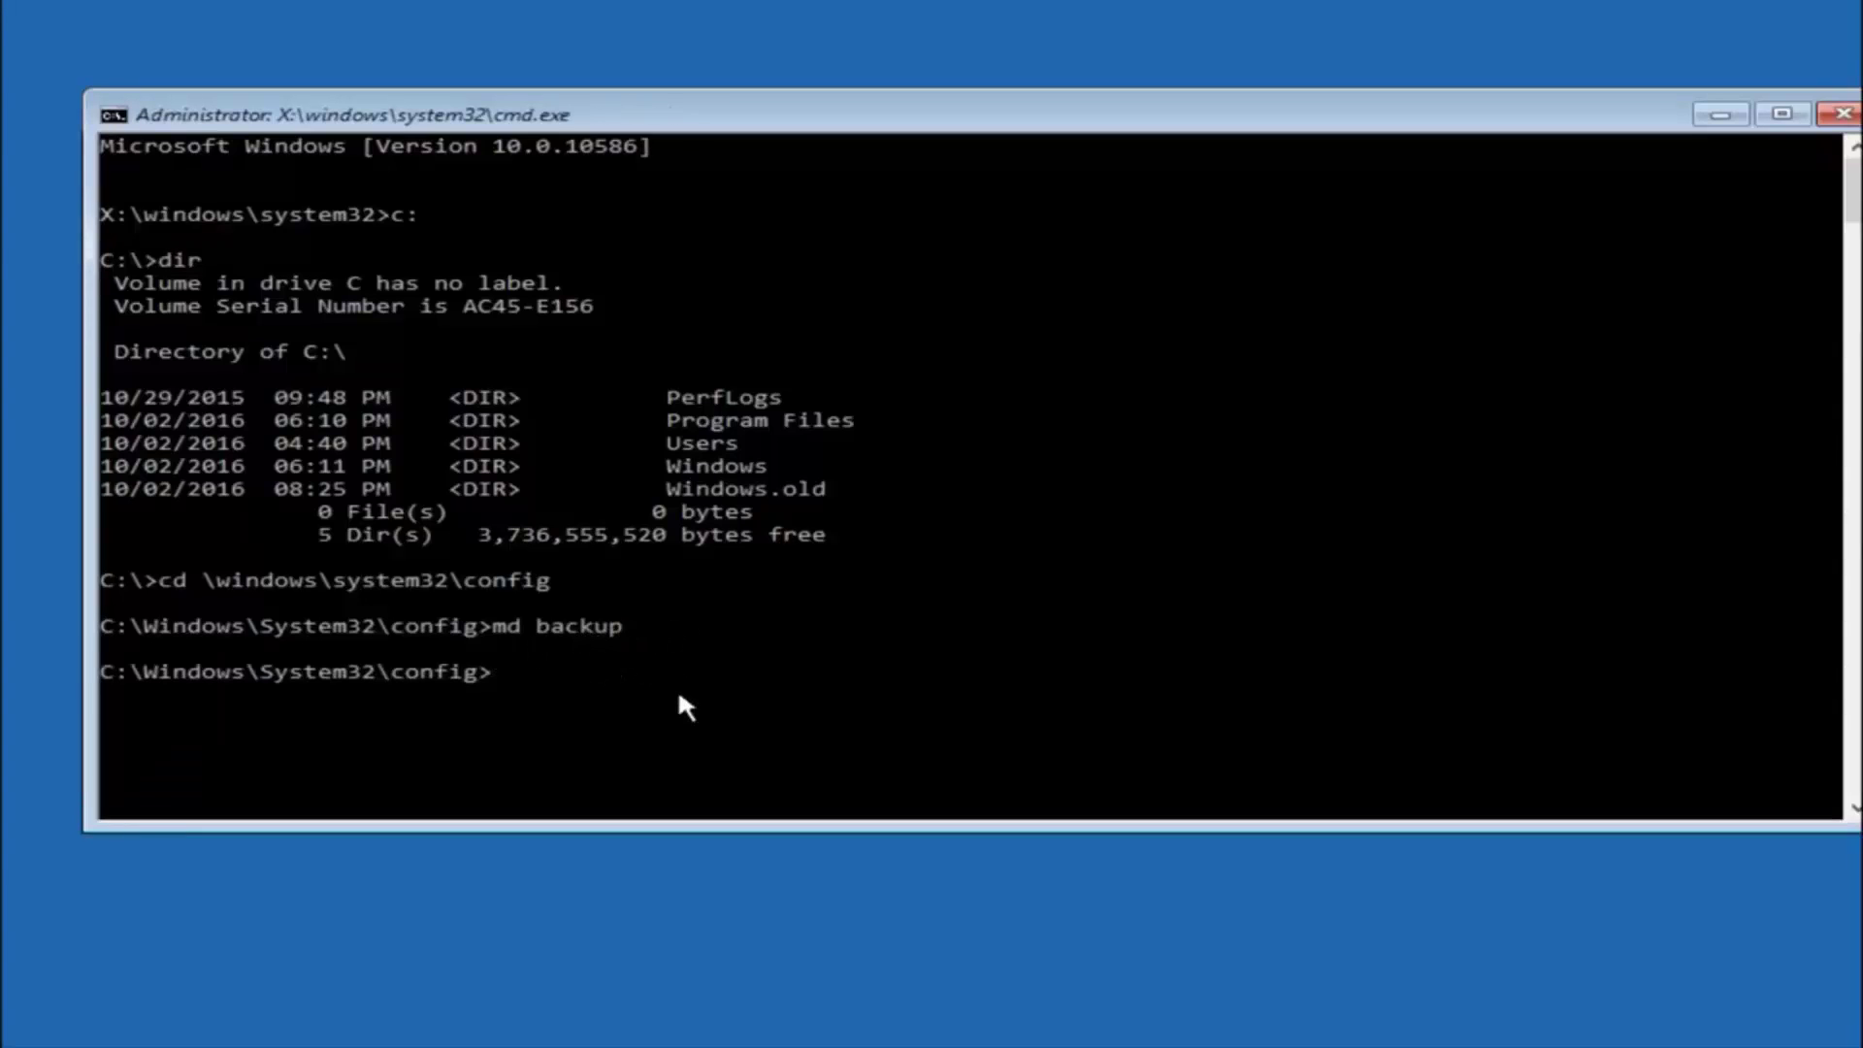
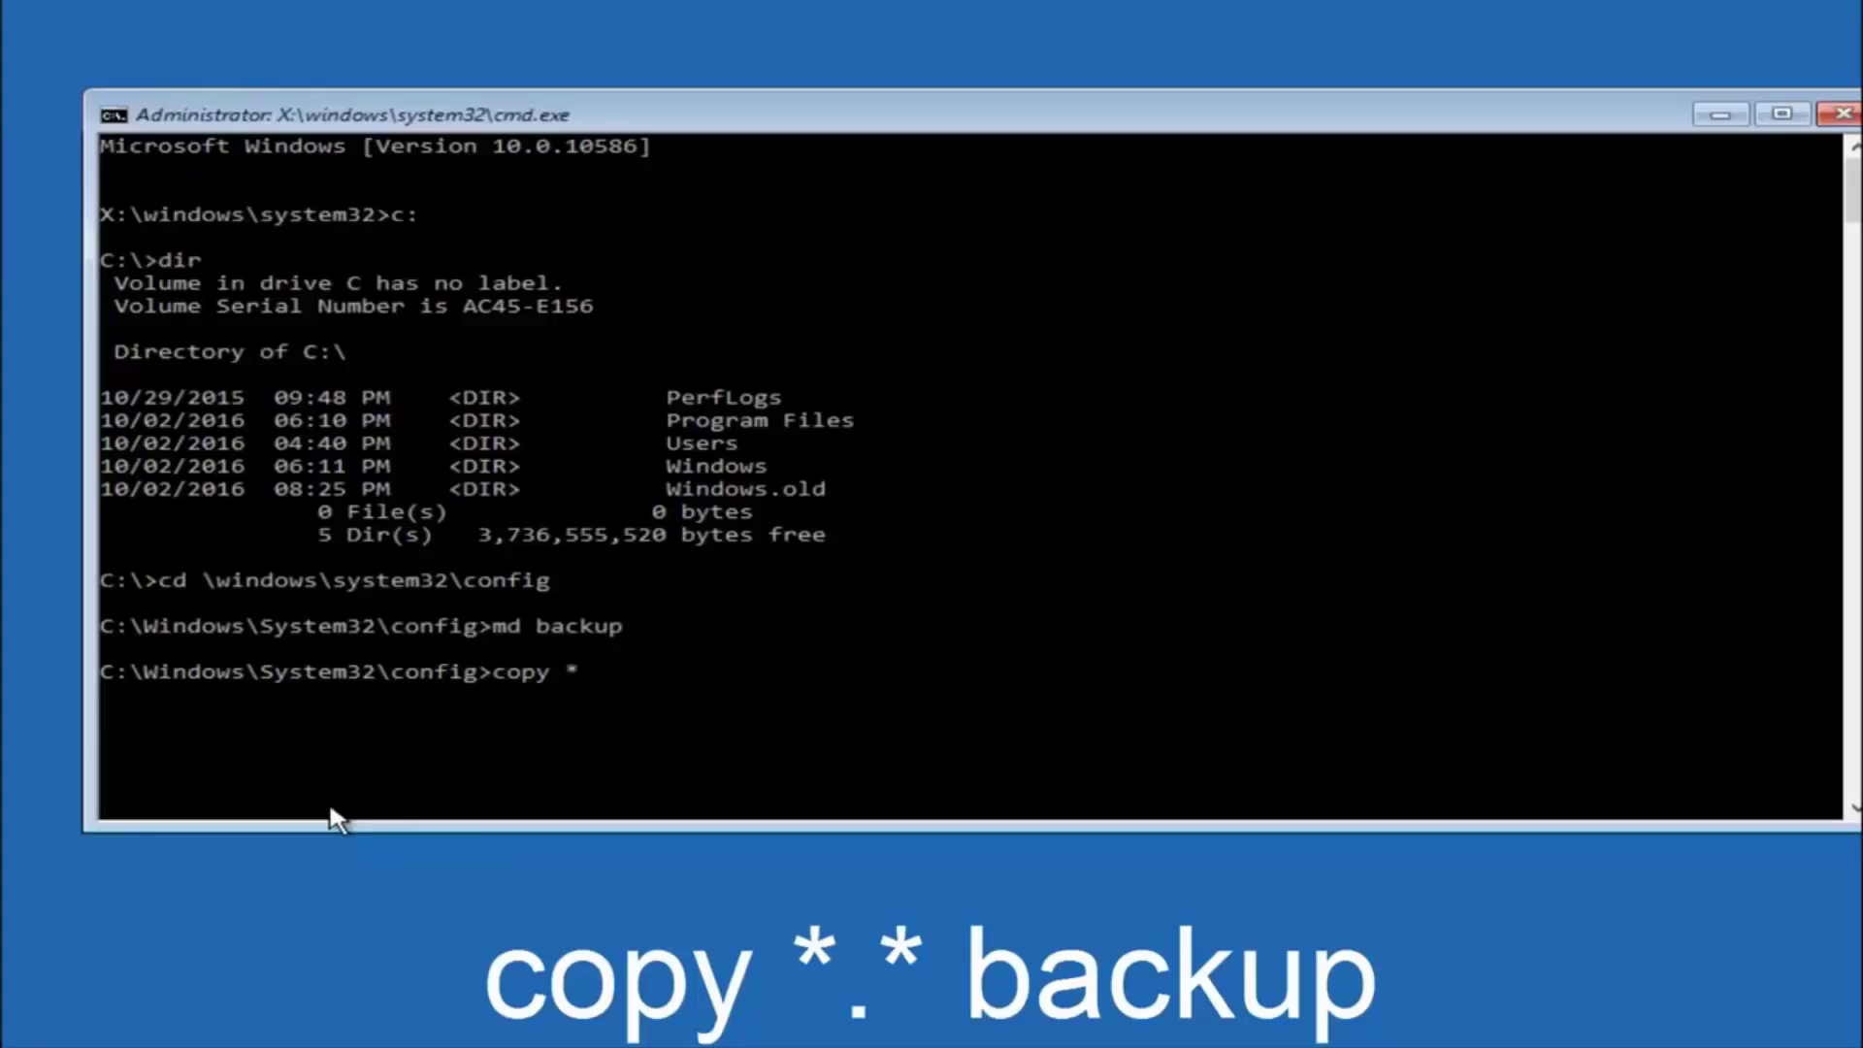
Copy all config files with copy *.* backup1 and change to the regback directory.
type(".* backup1")
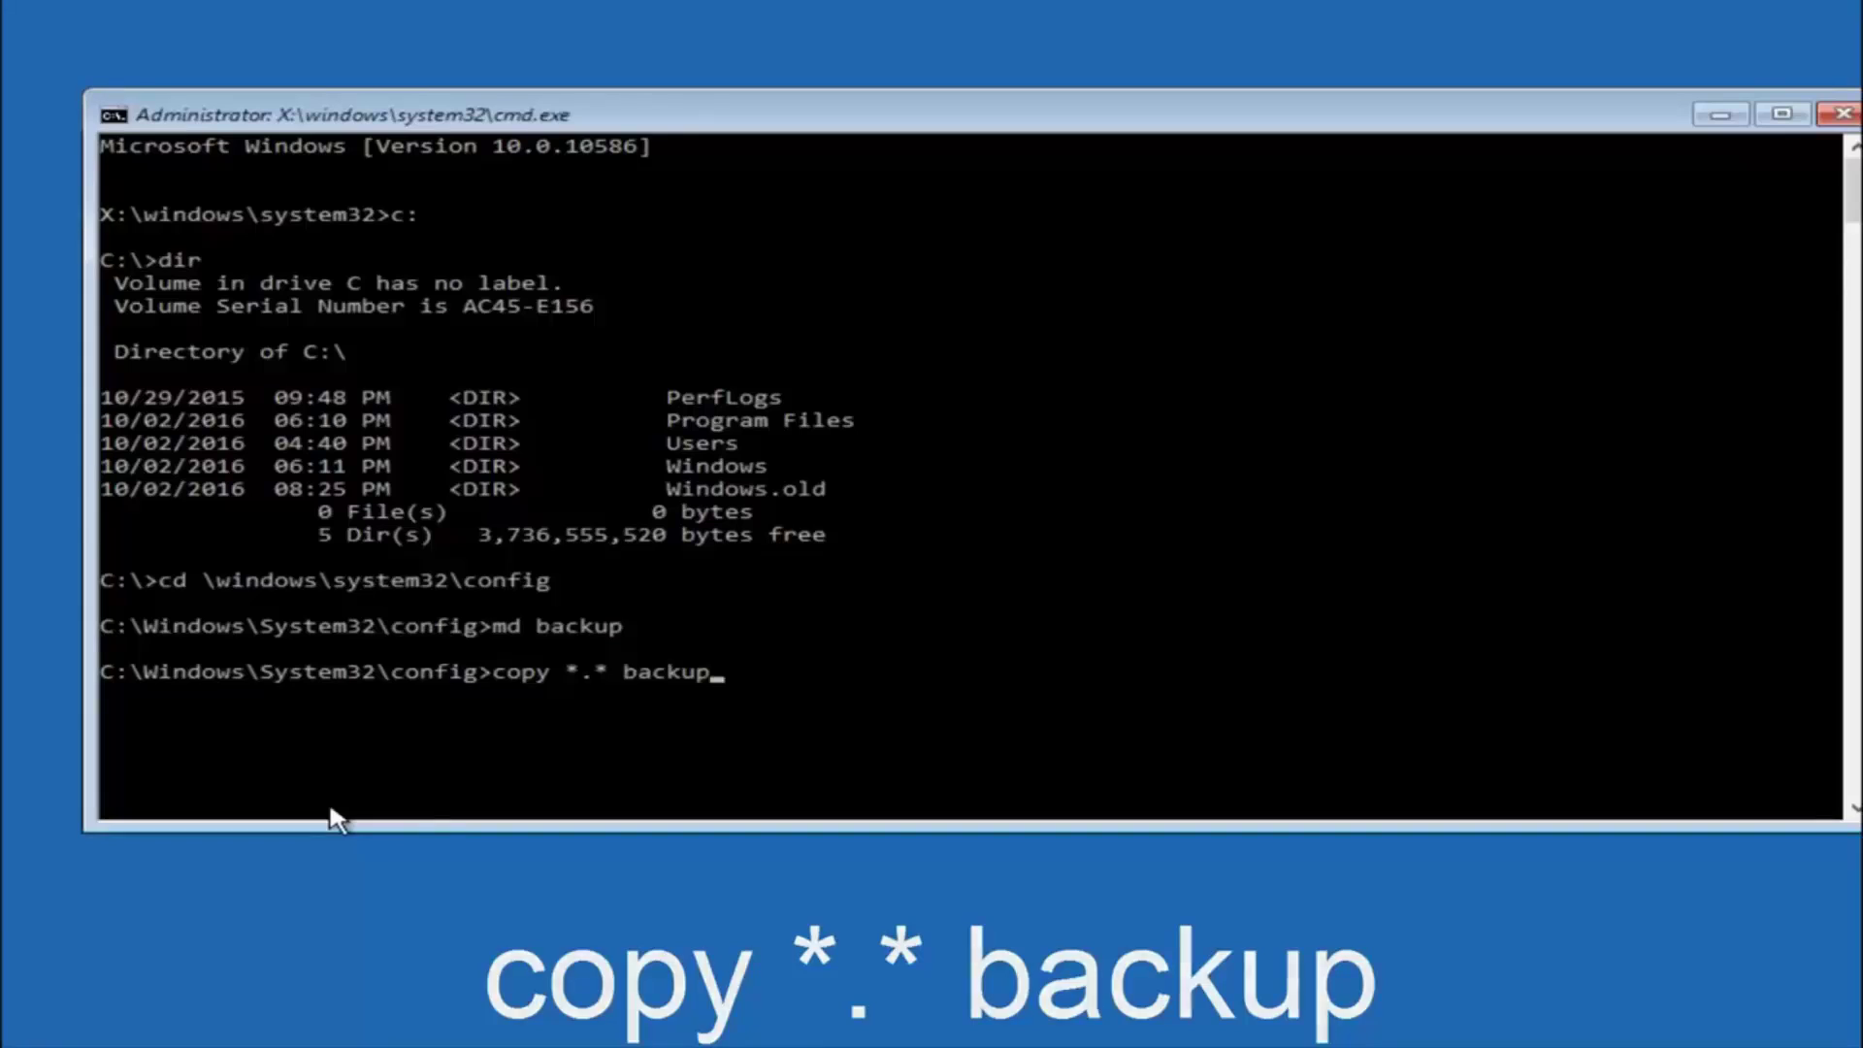
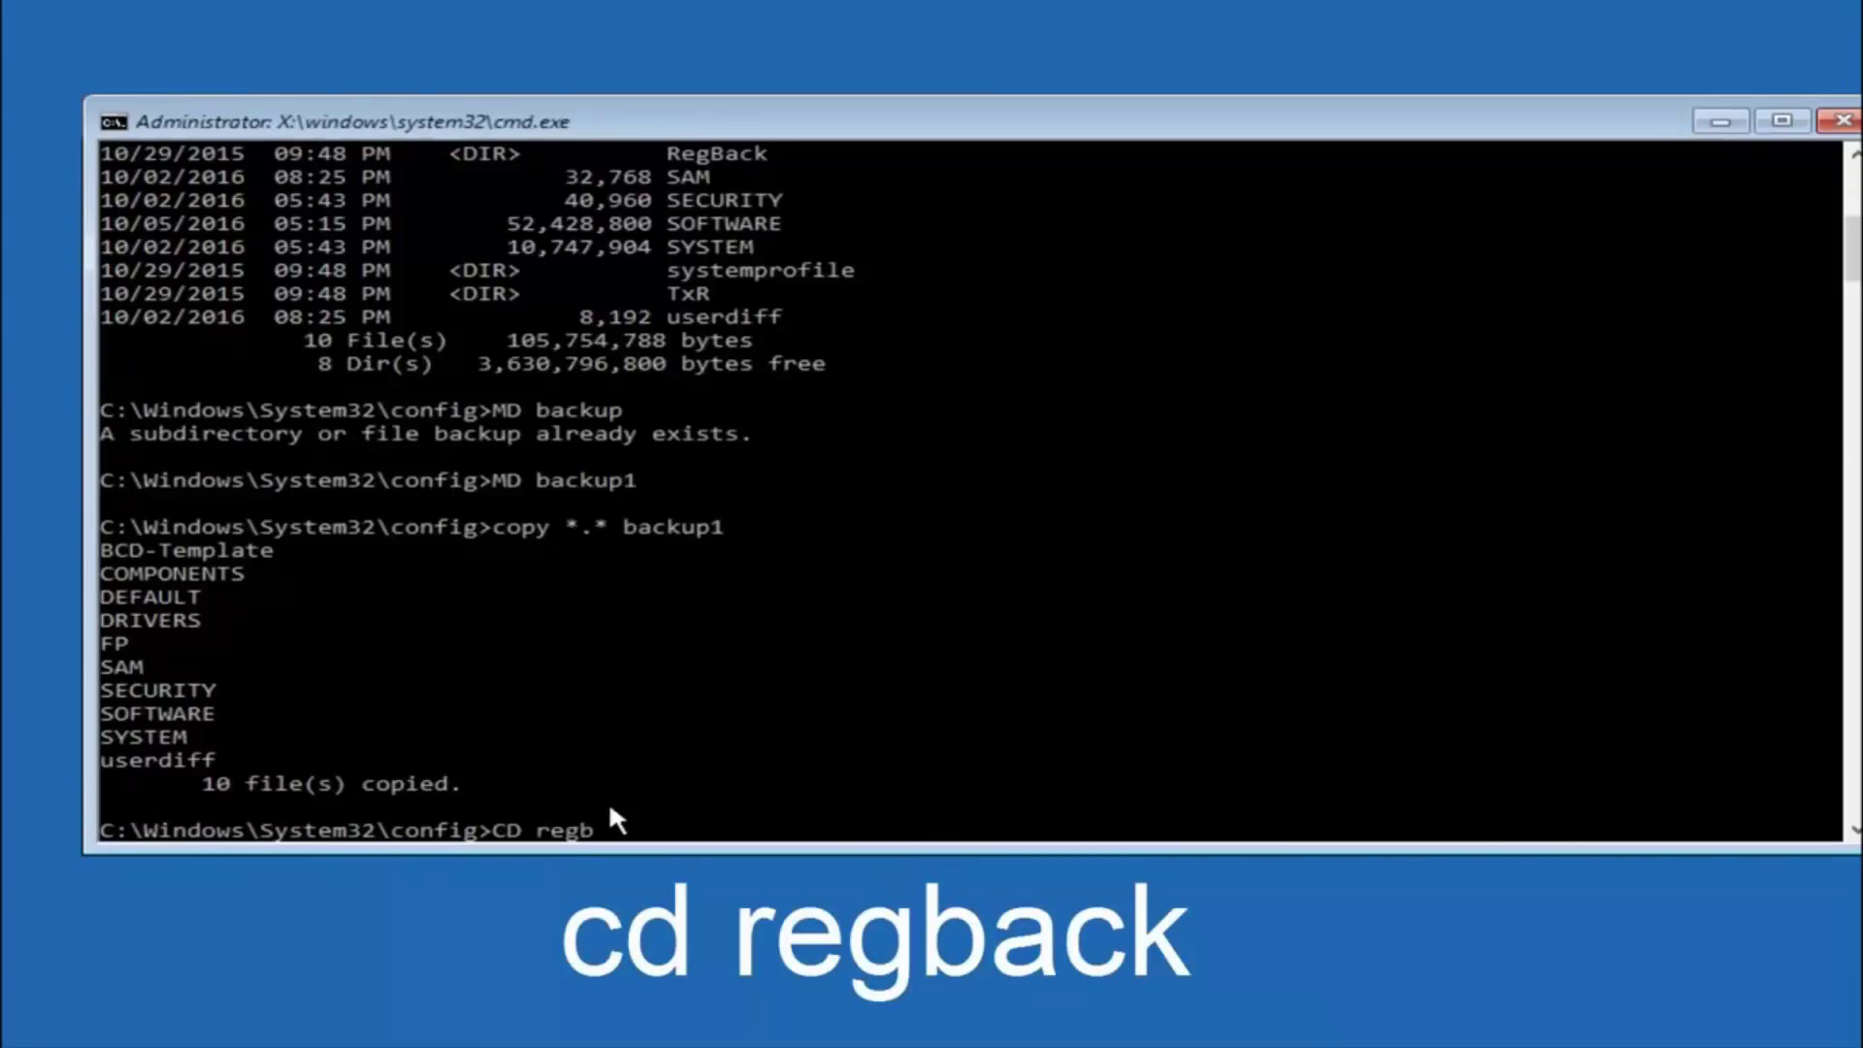
type("ck")
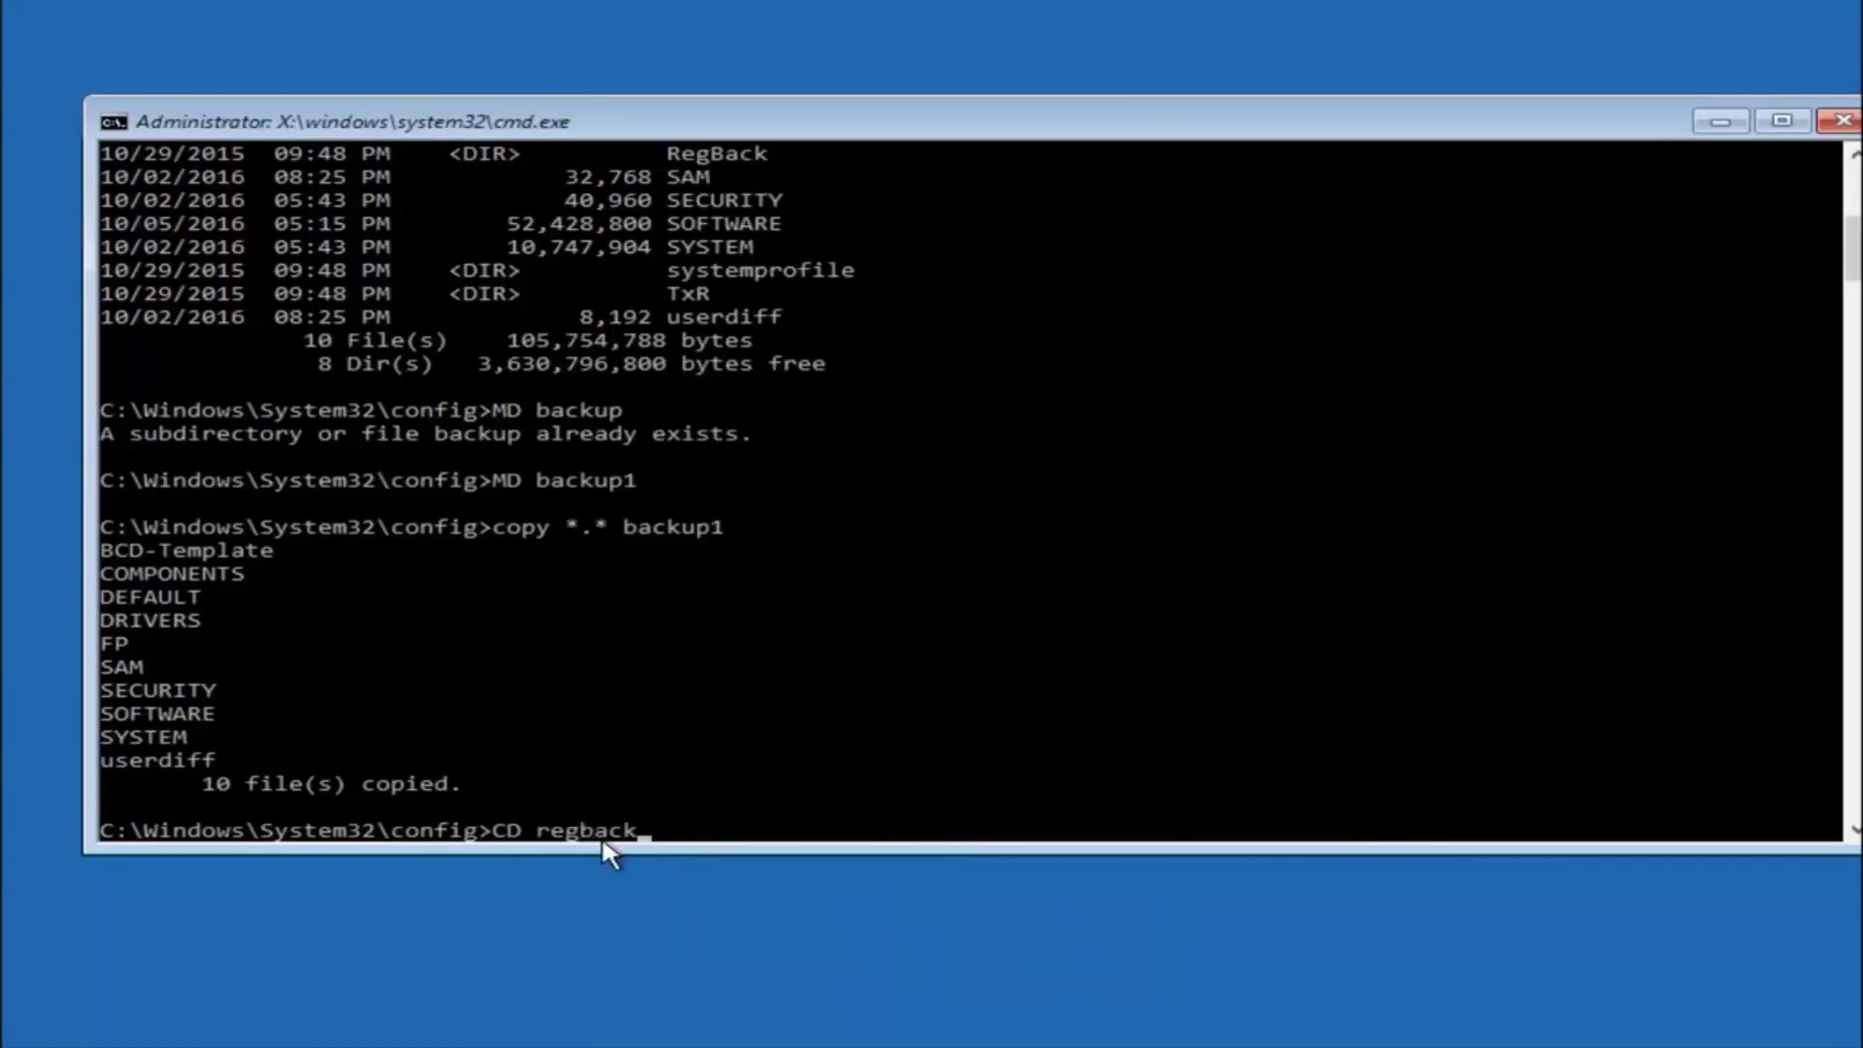
key("Return")
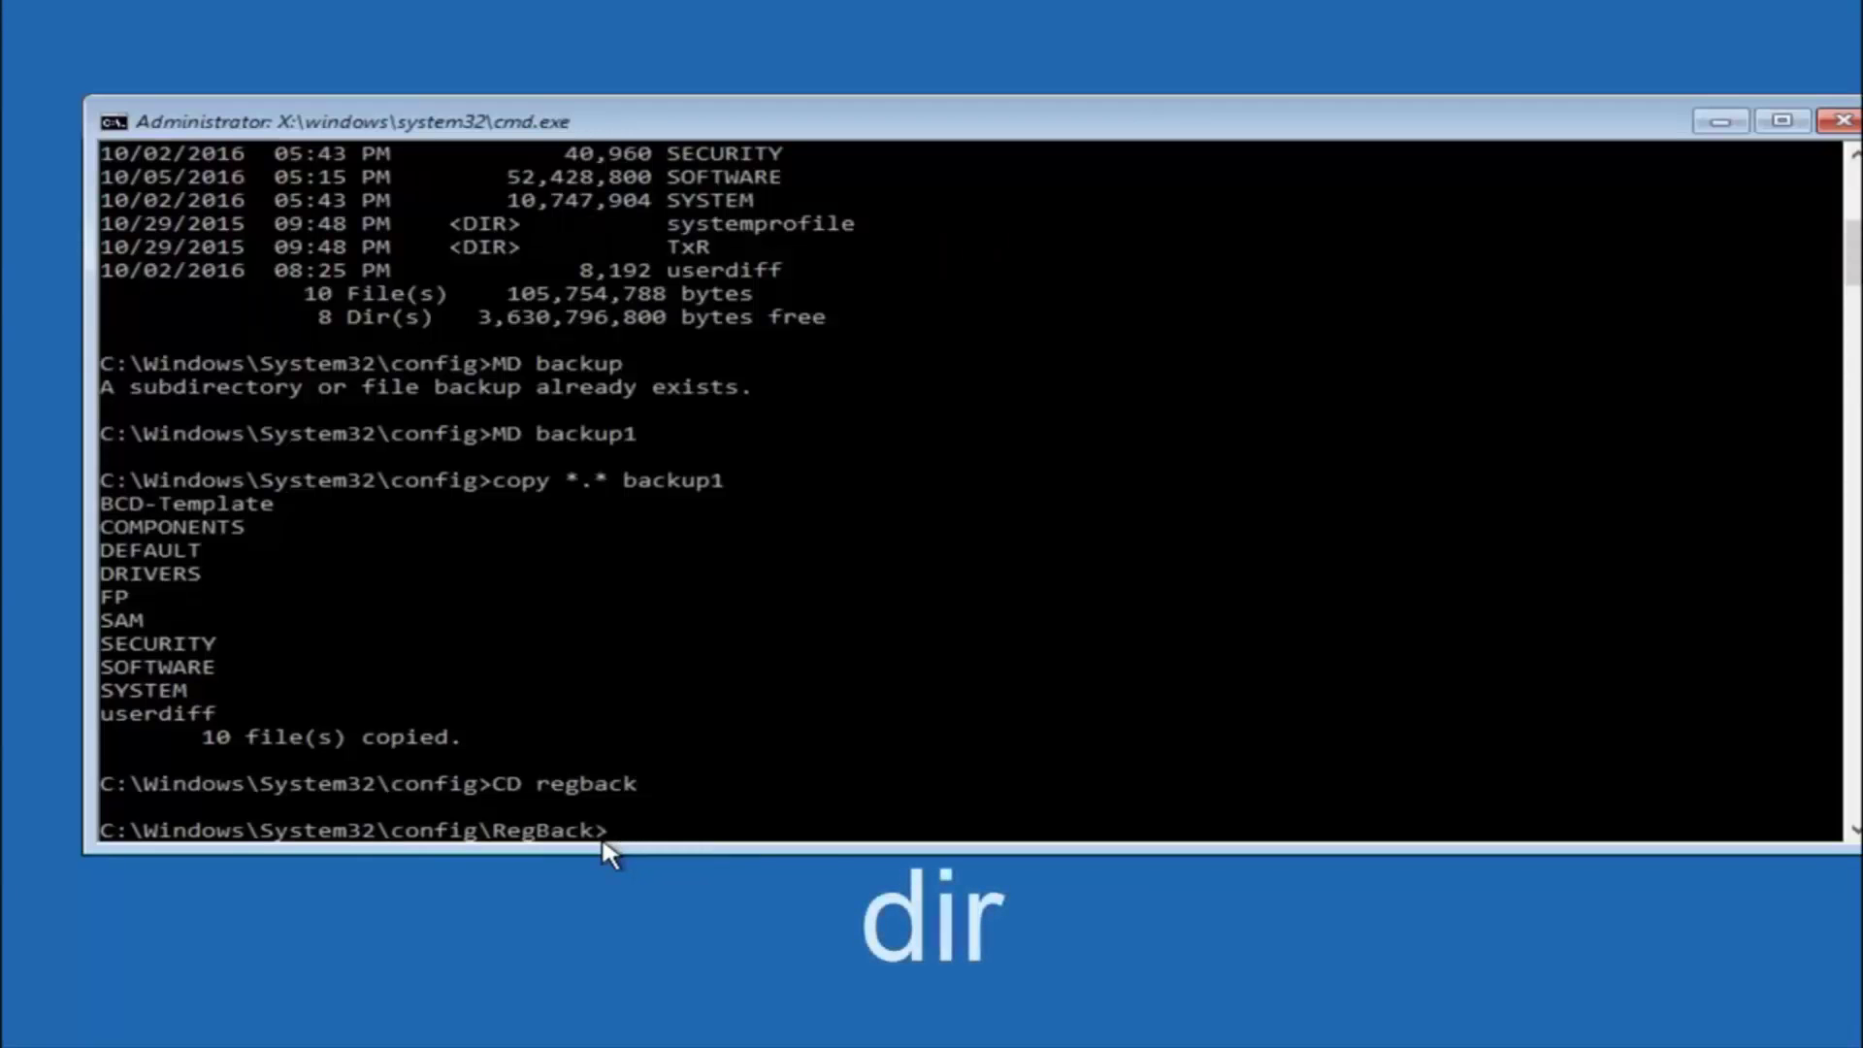
List the RegBack folder with dir, copy its files to the parent config folder with copy *.* .., overwriting all, and close the Command Prompt.
type("dir")
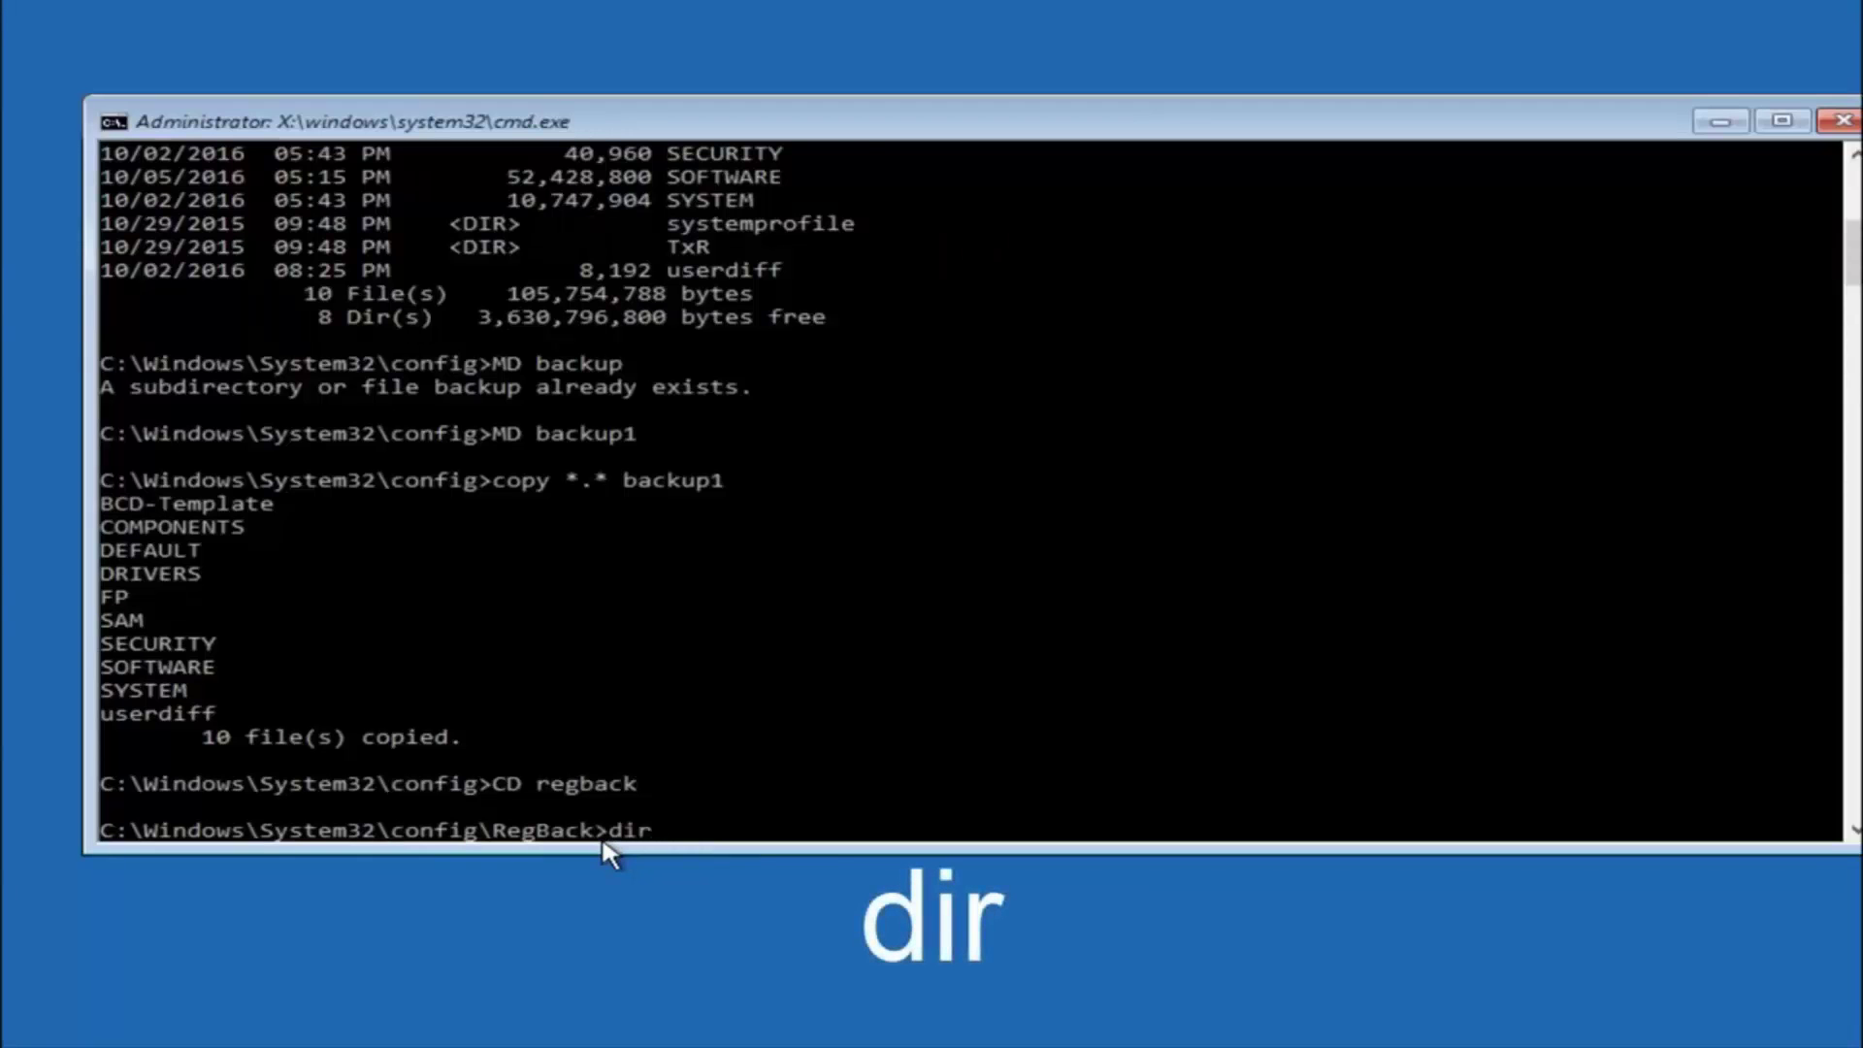
key("Return")
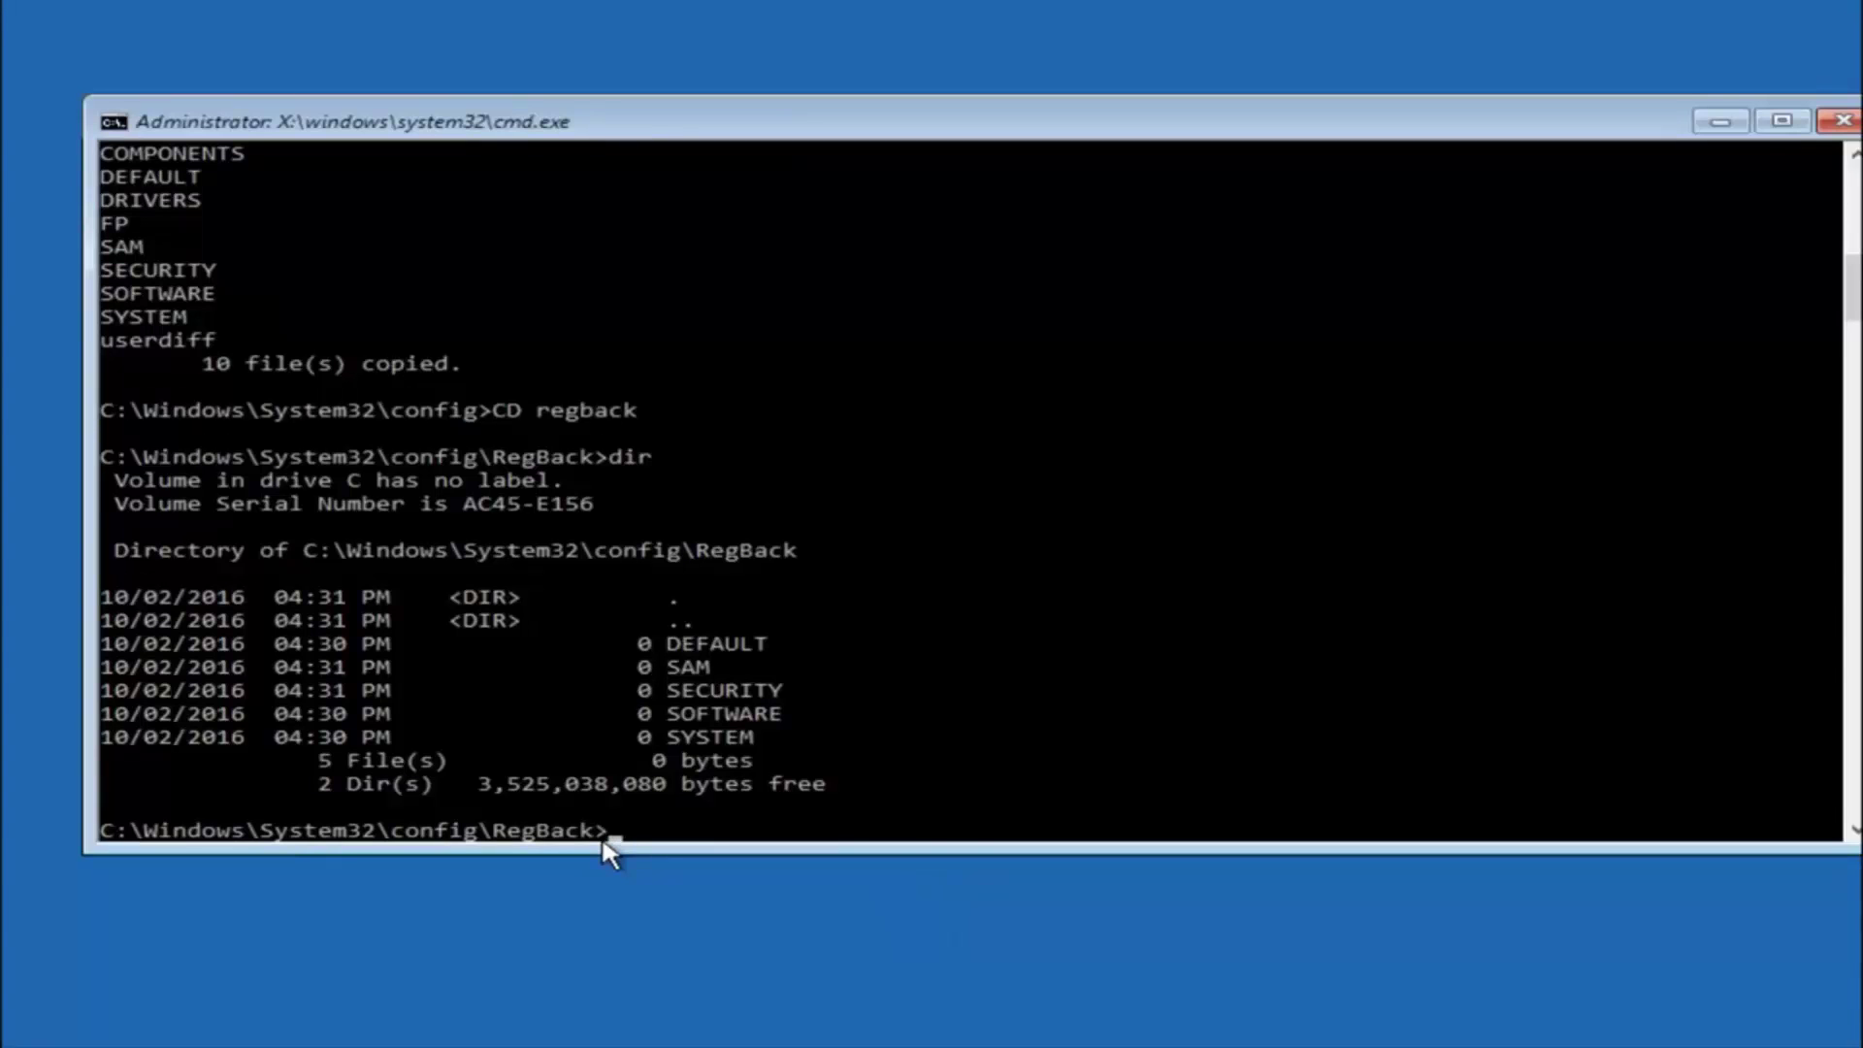
type("copy")
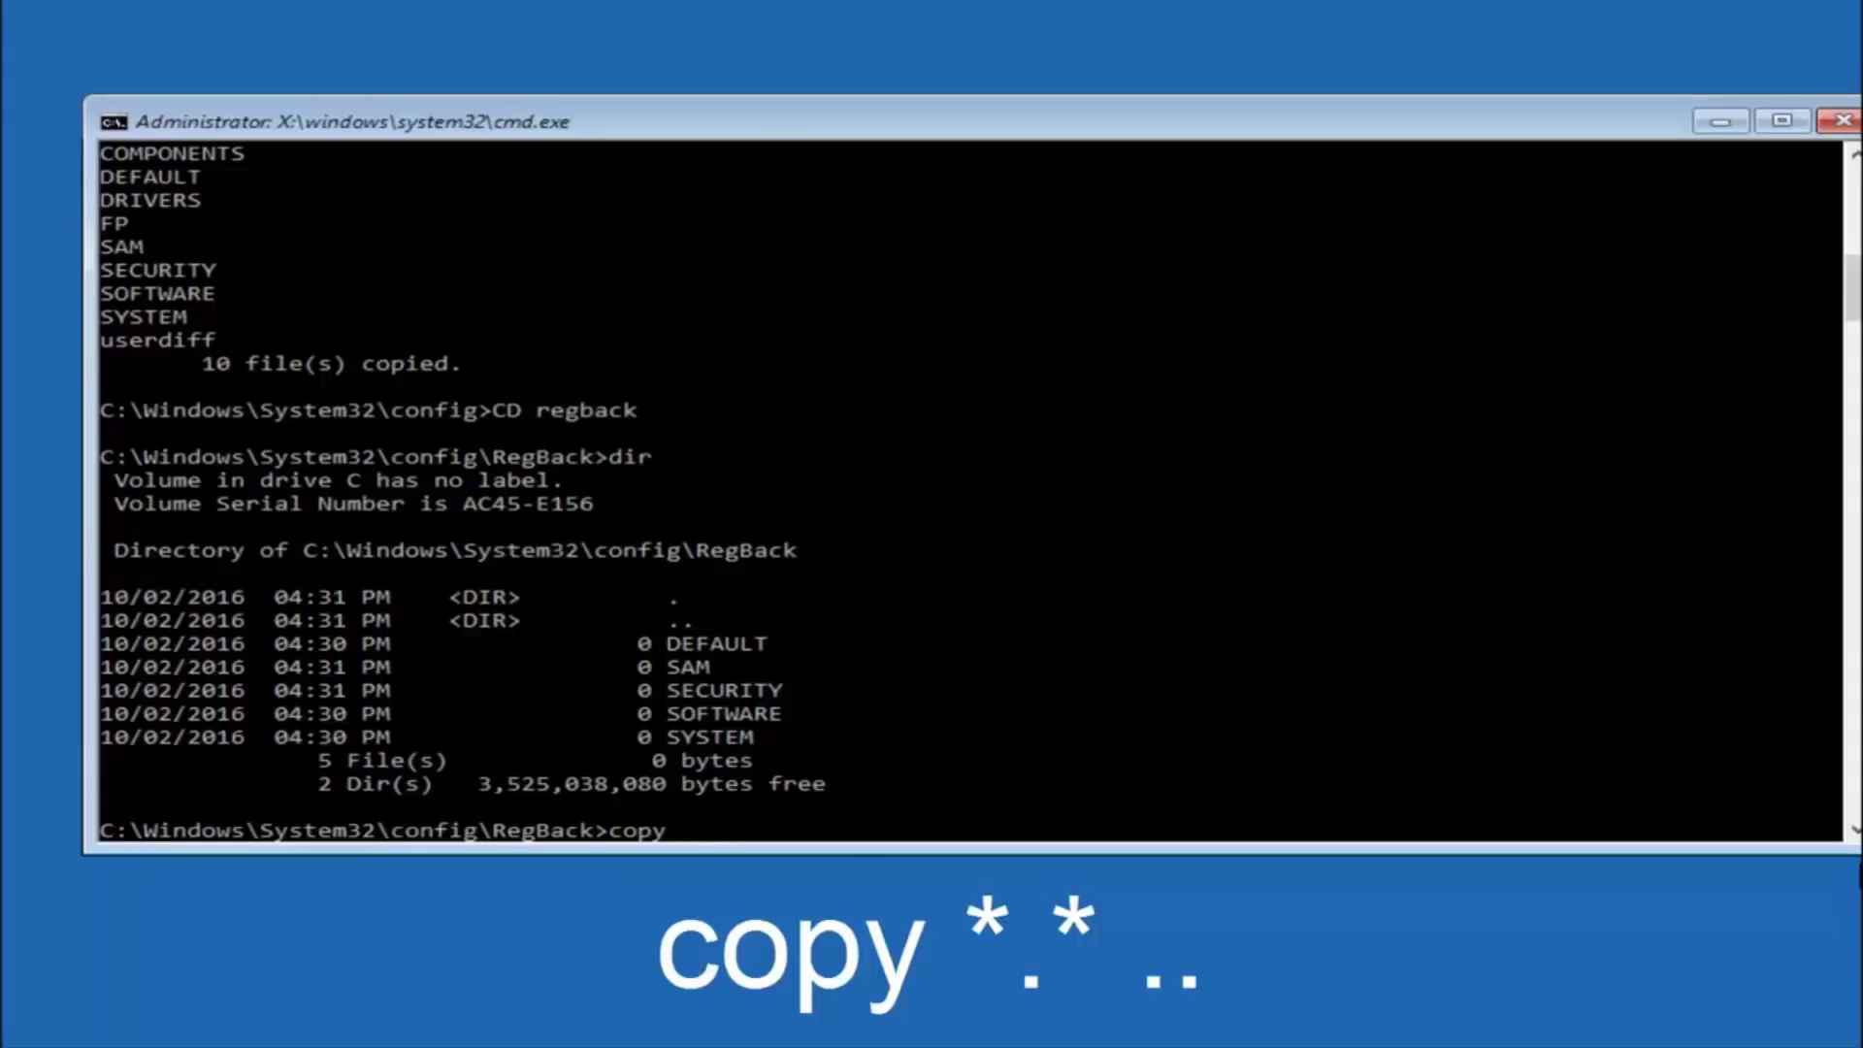
left_click(691, 832)
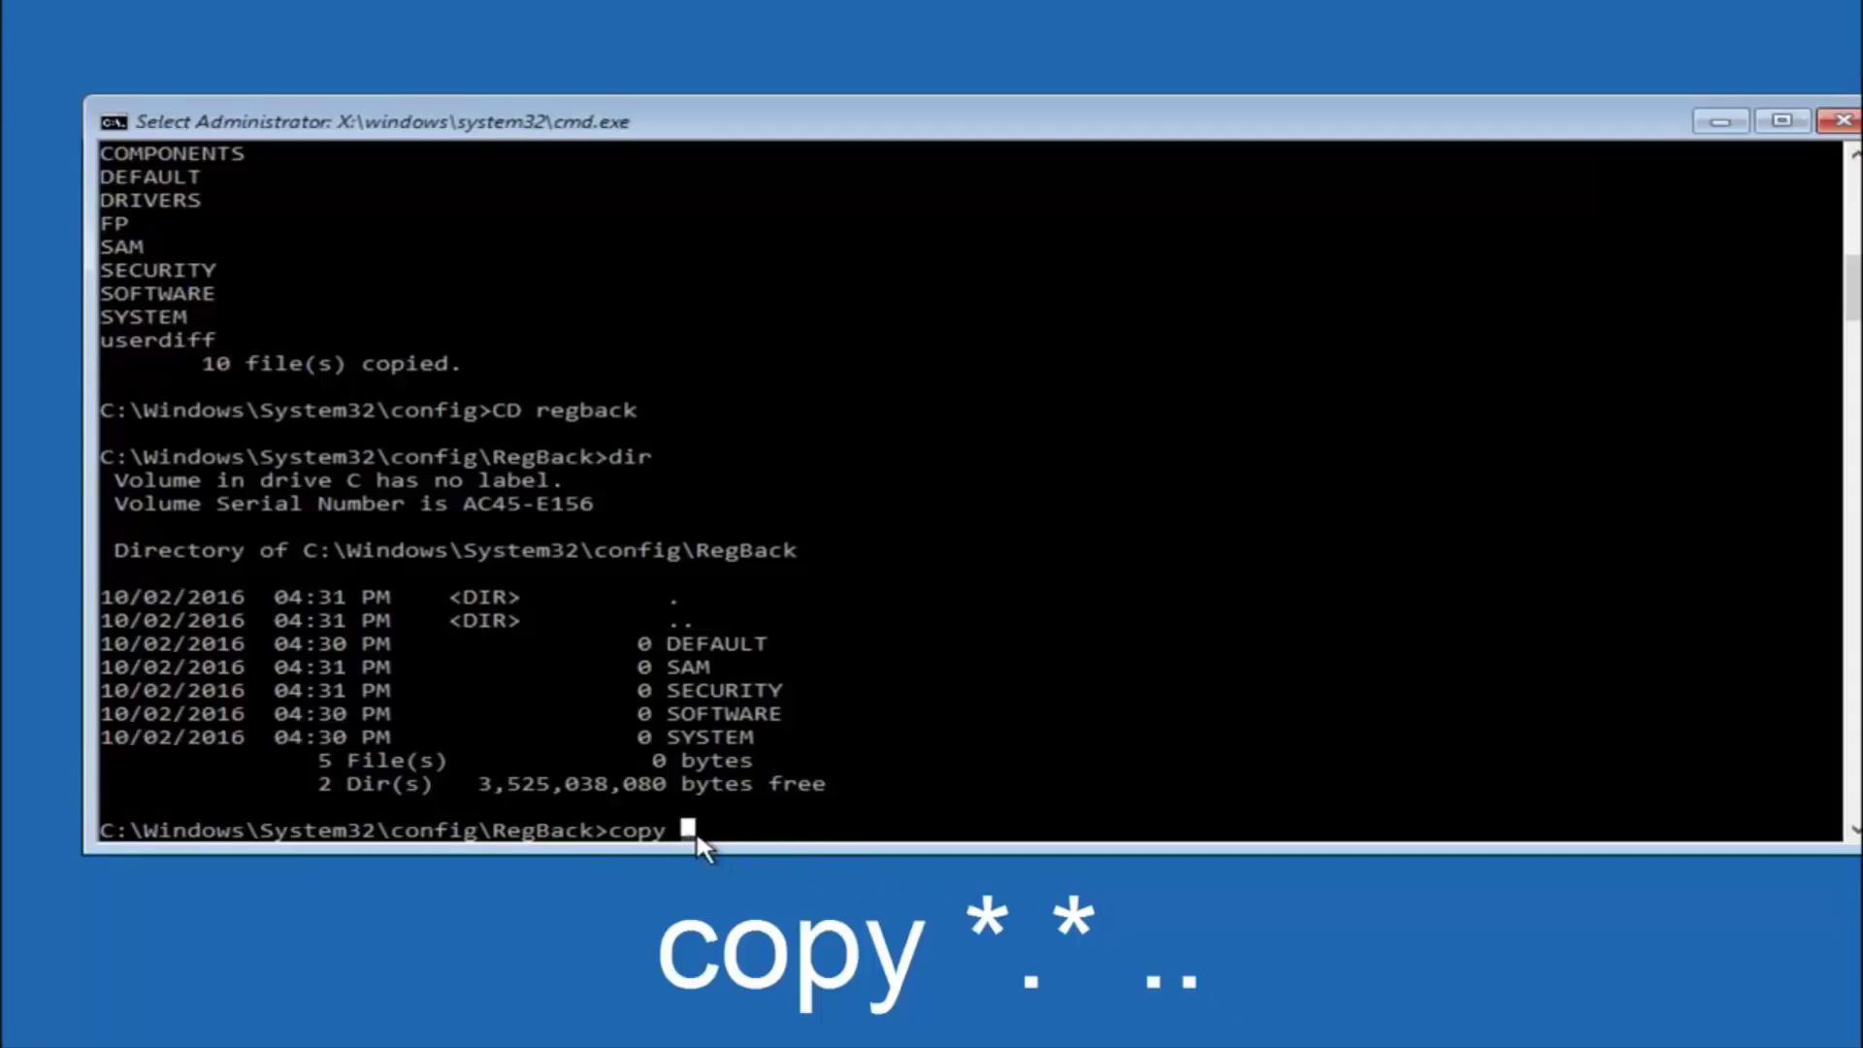
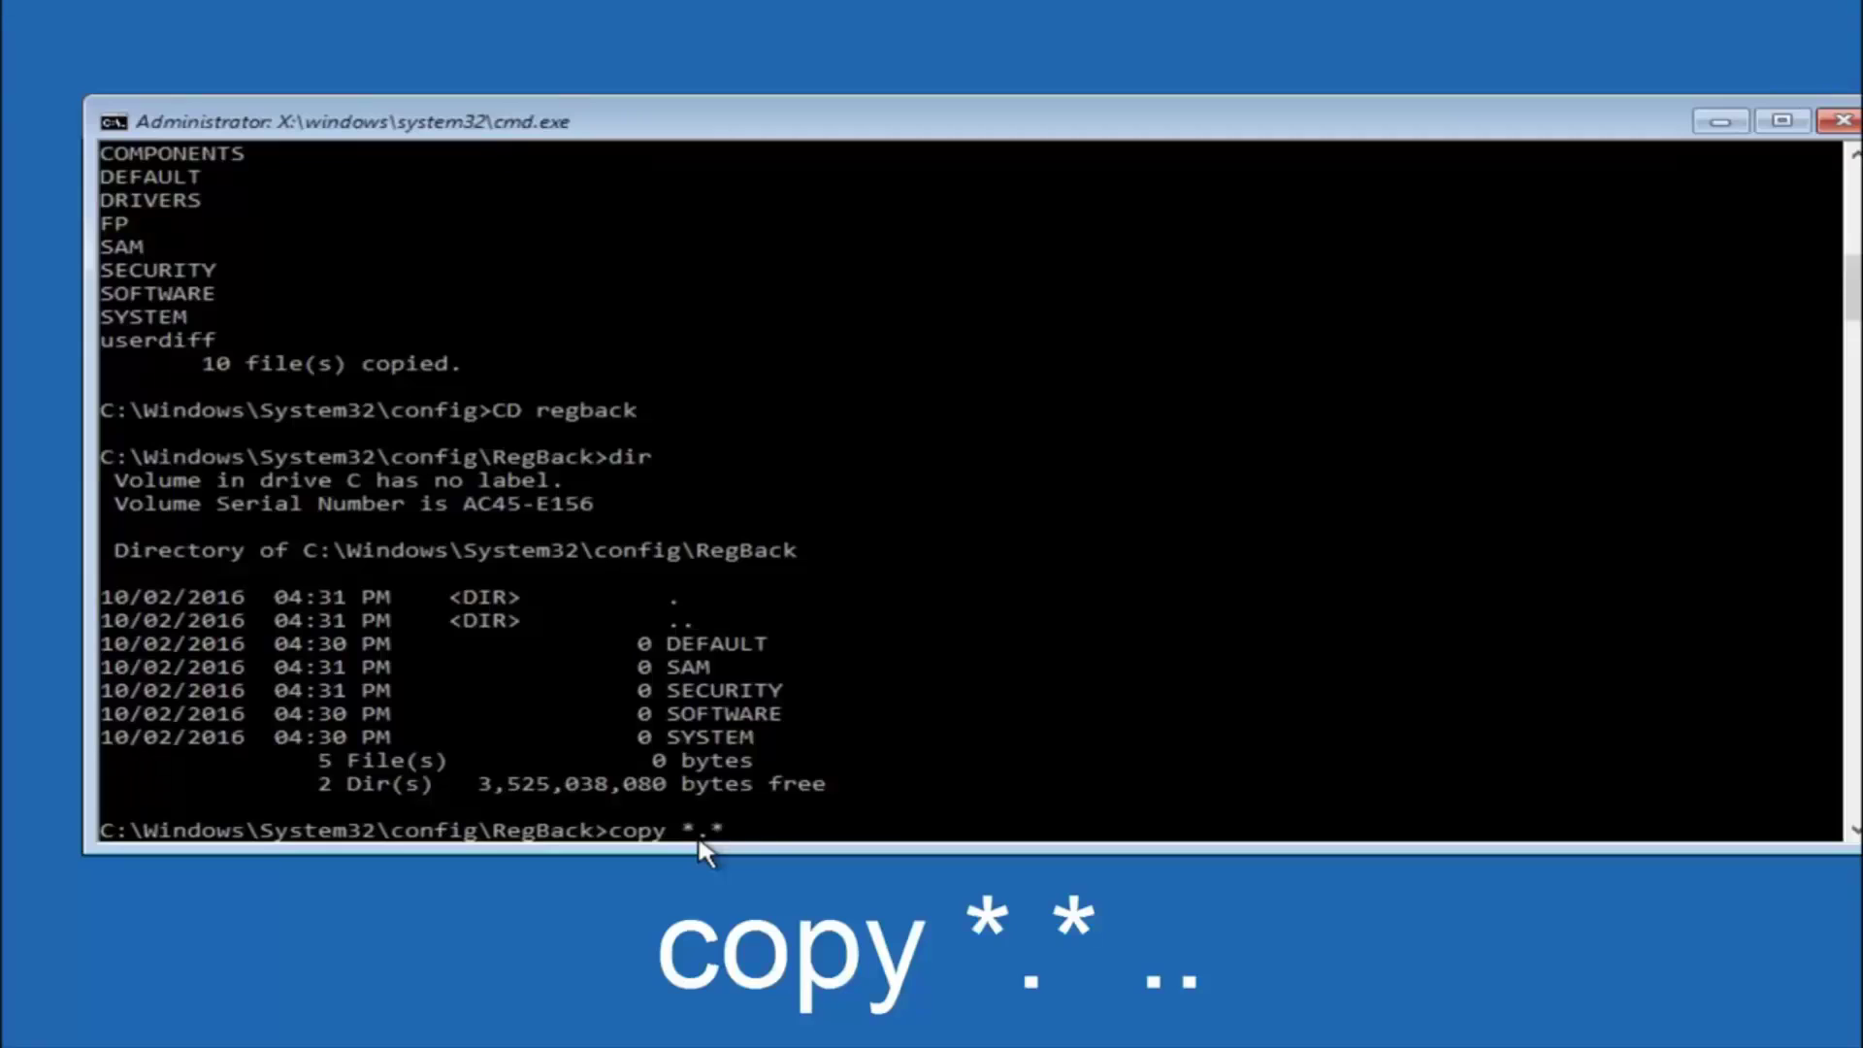
type("..")
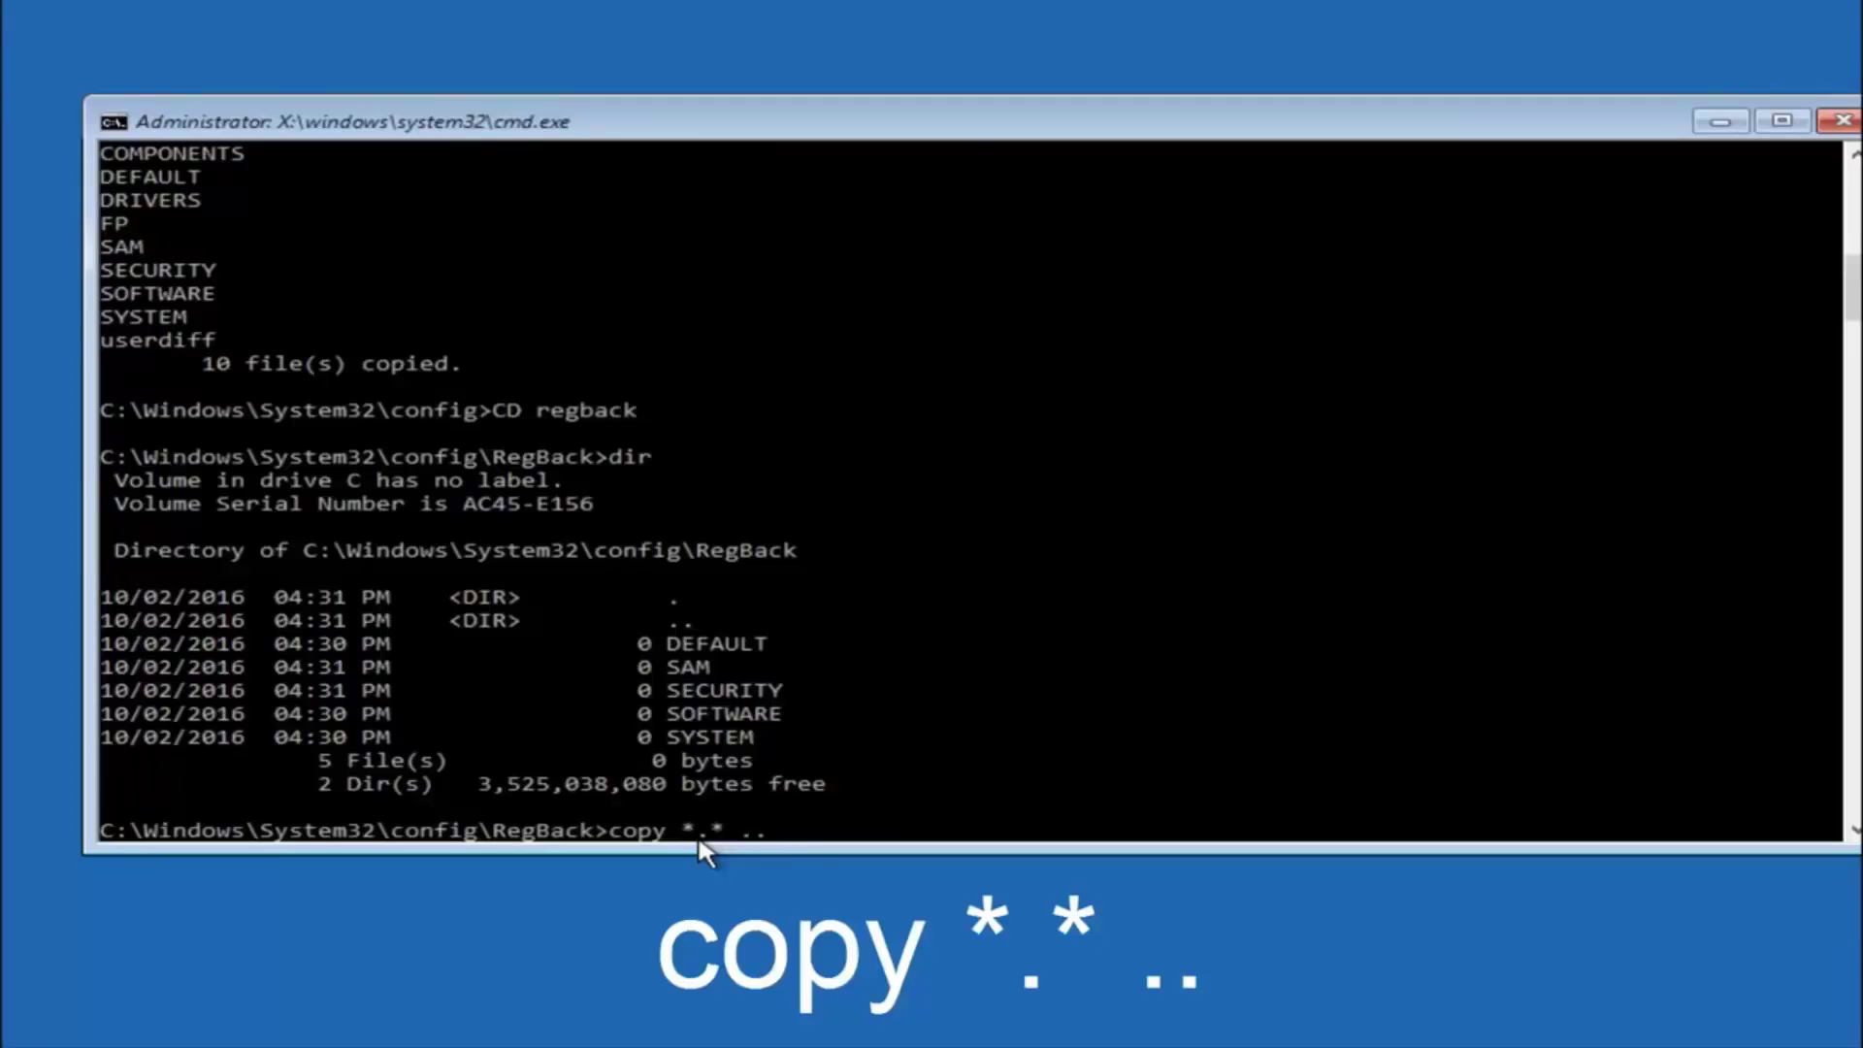
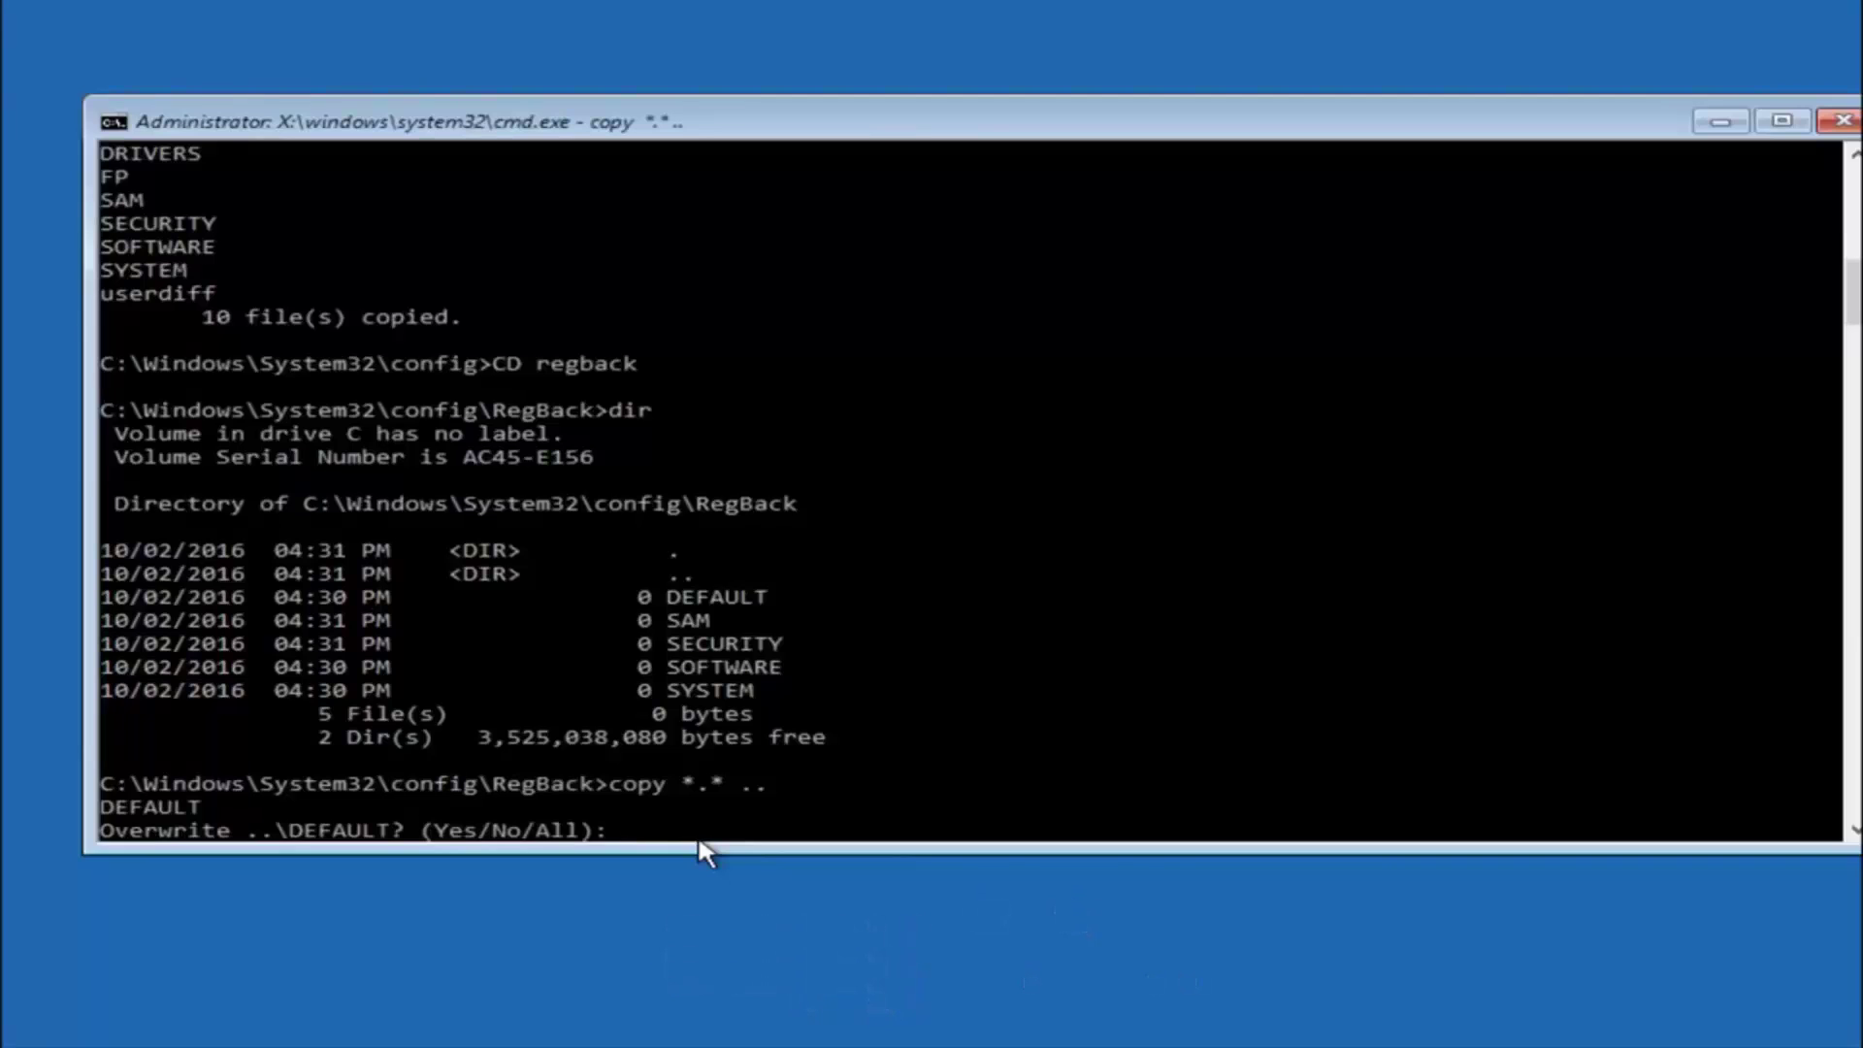
type("A")
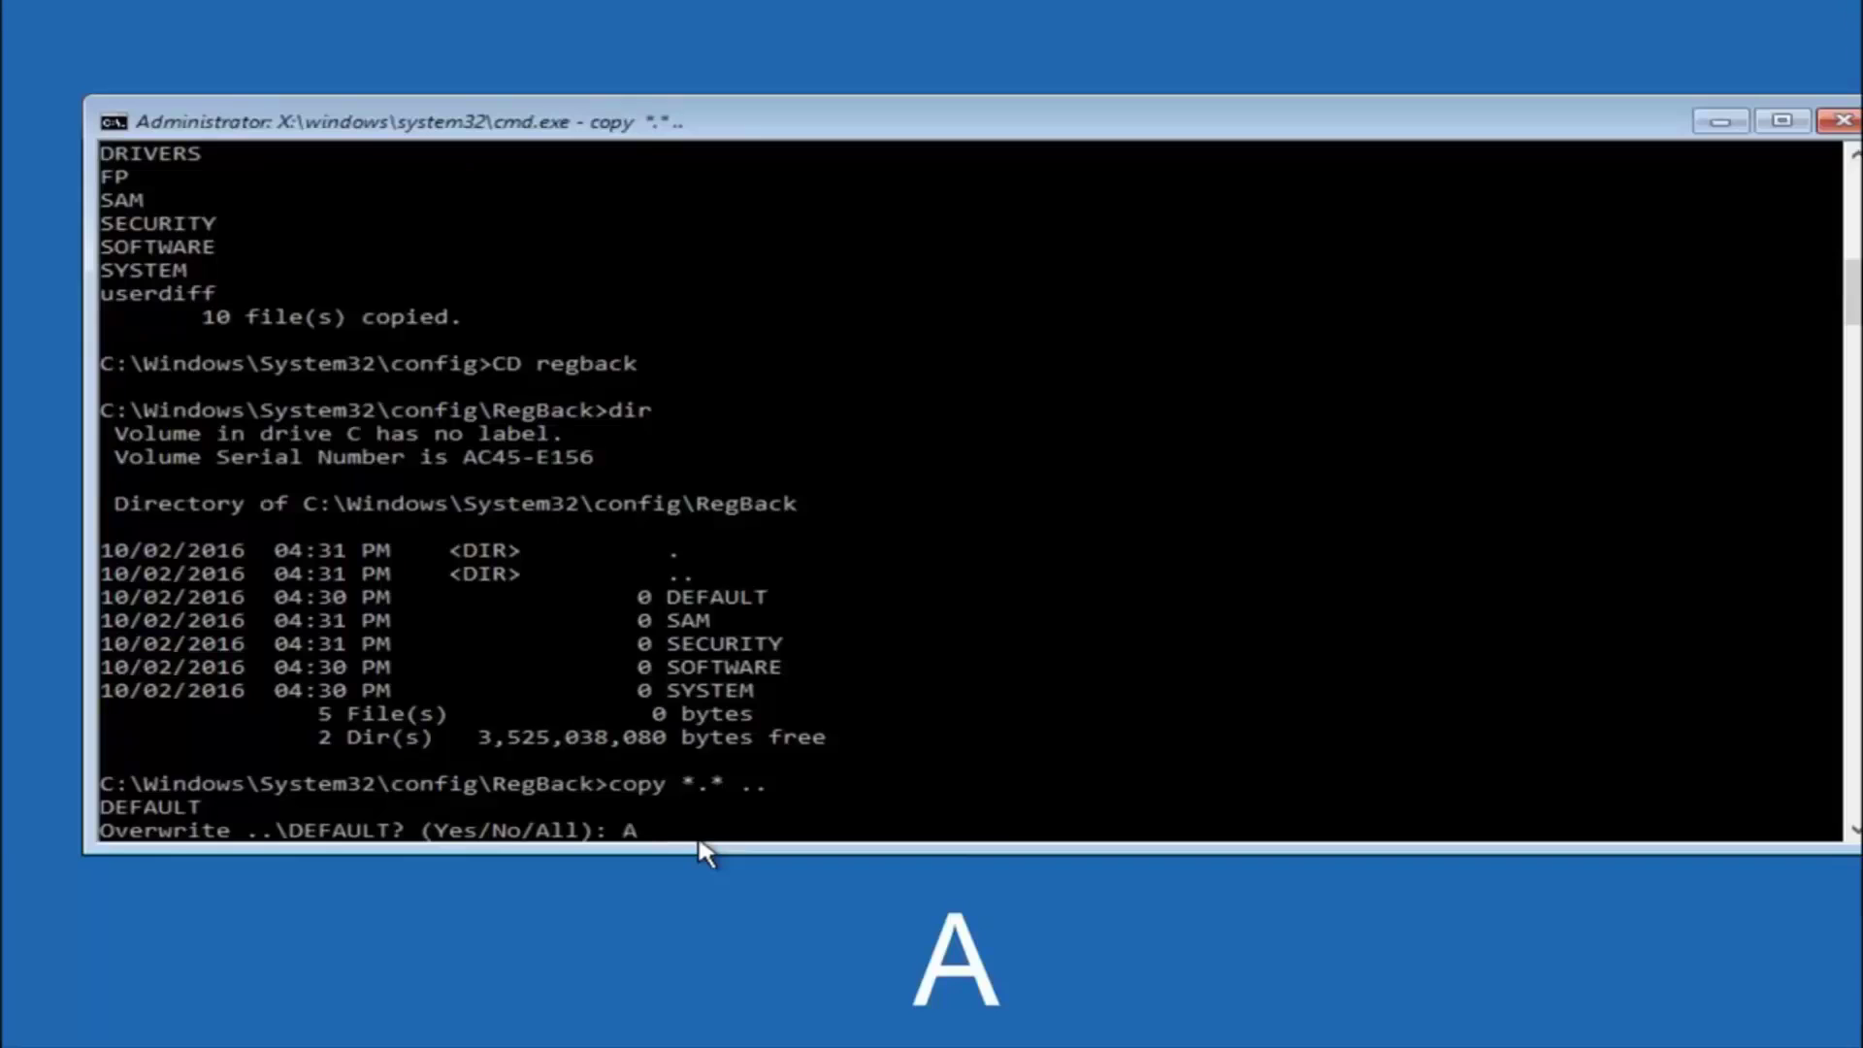
key("Return")
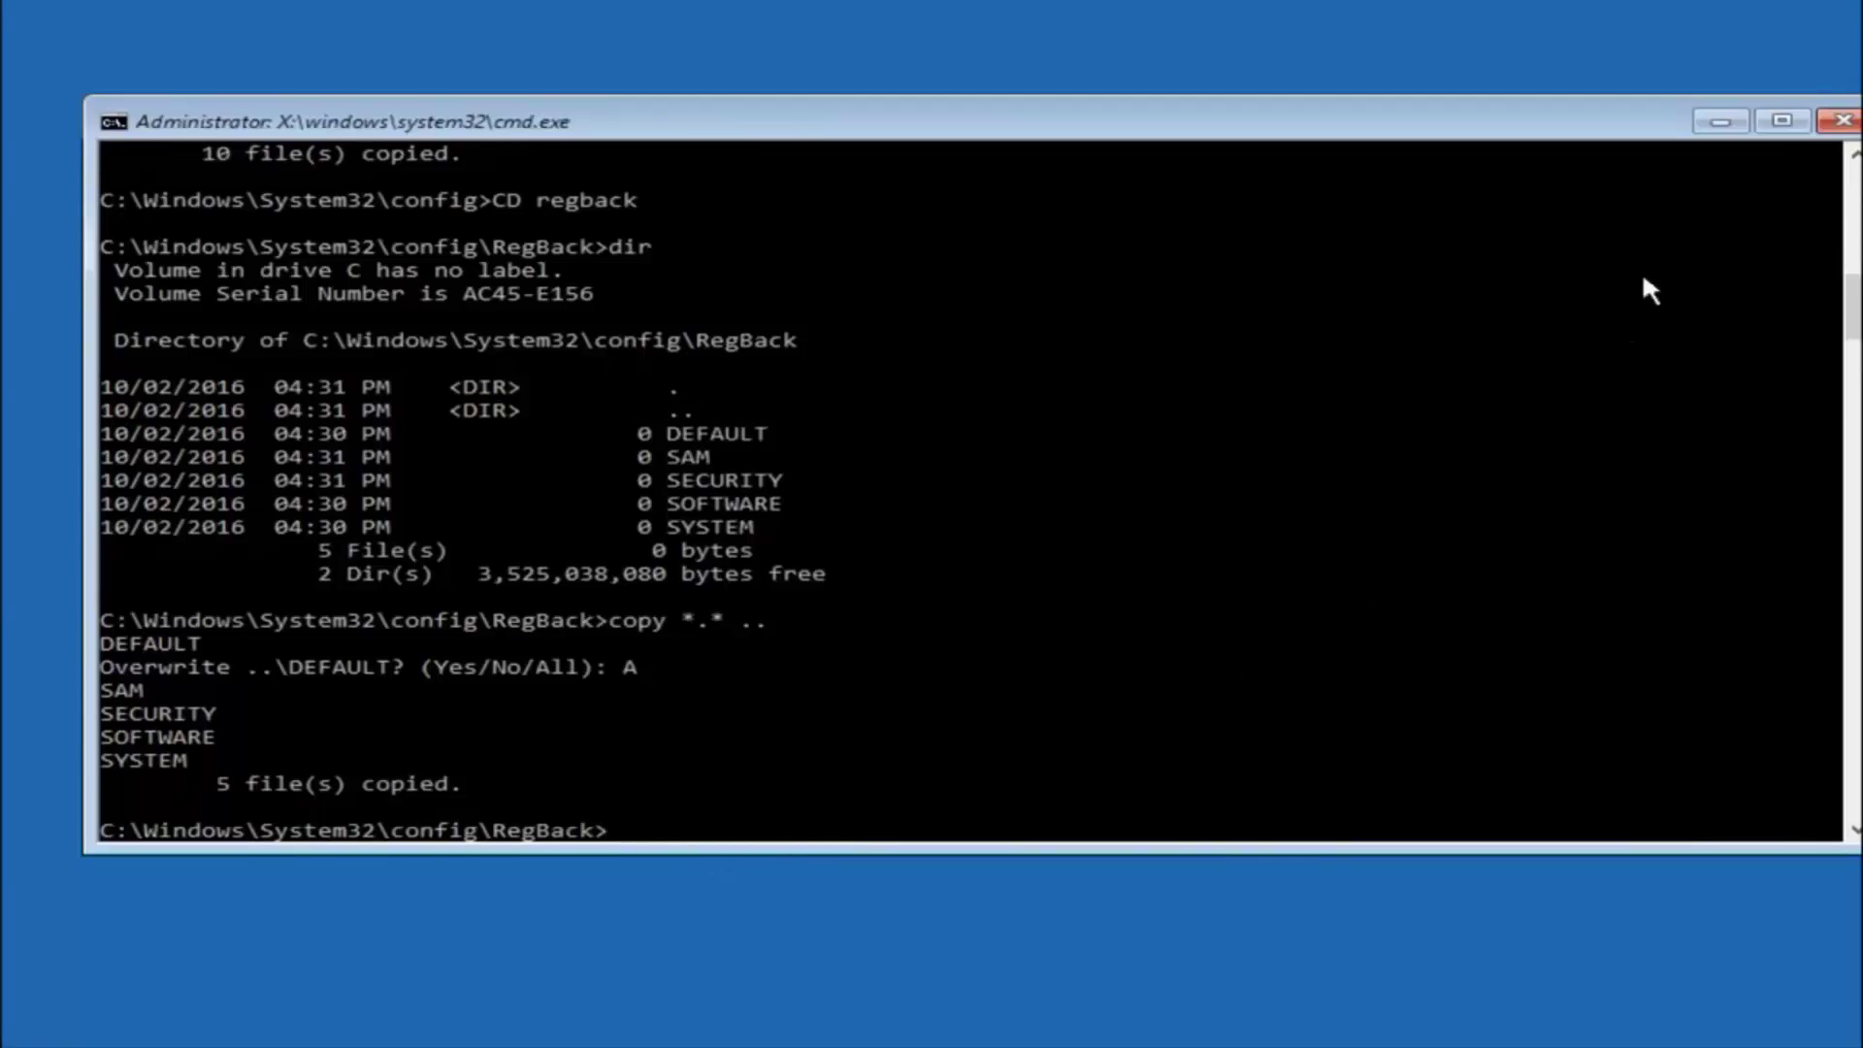
left_click(1839, 121)
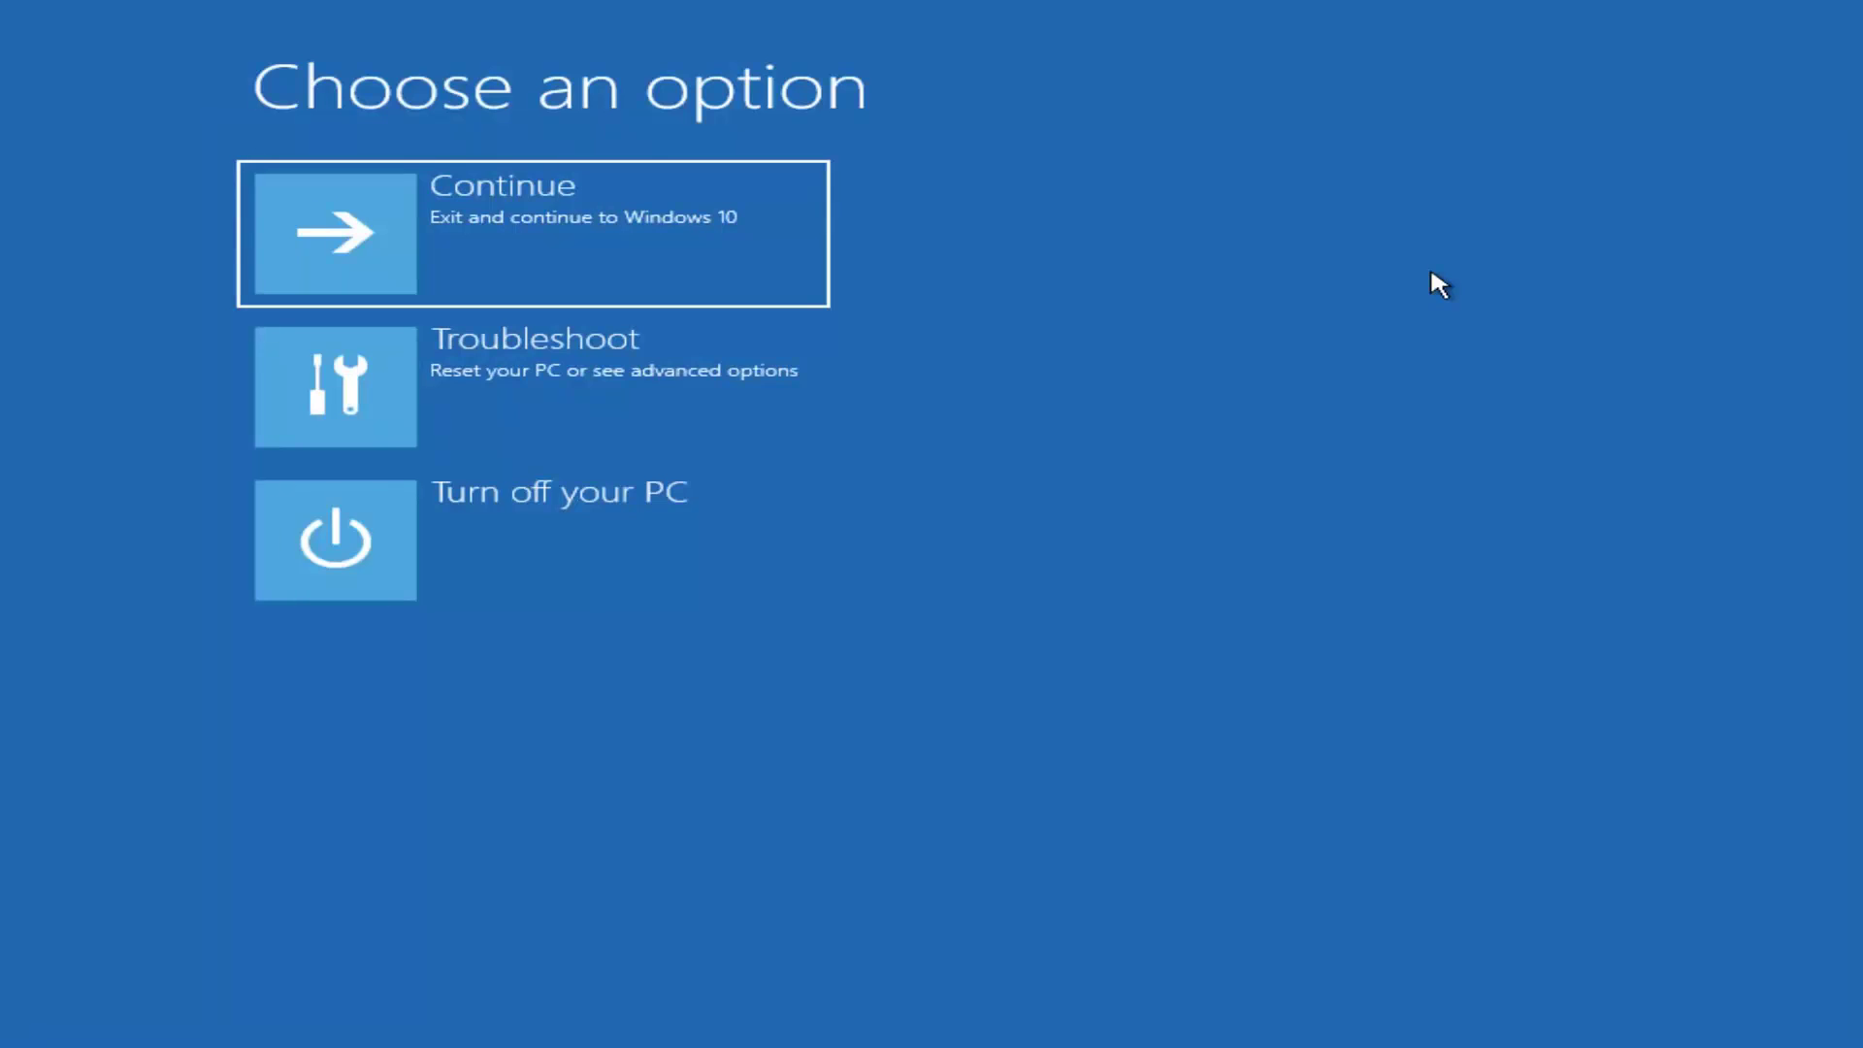
View the Reset this PC choices in the troubleshooting options, and return to the main recovery screen without choosing one.
left_click(486, 370)
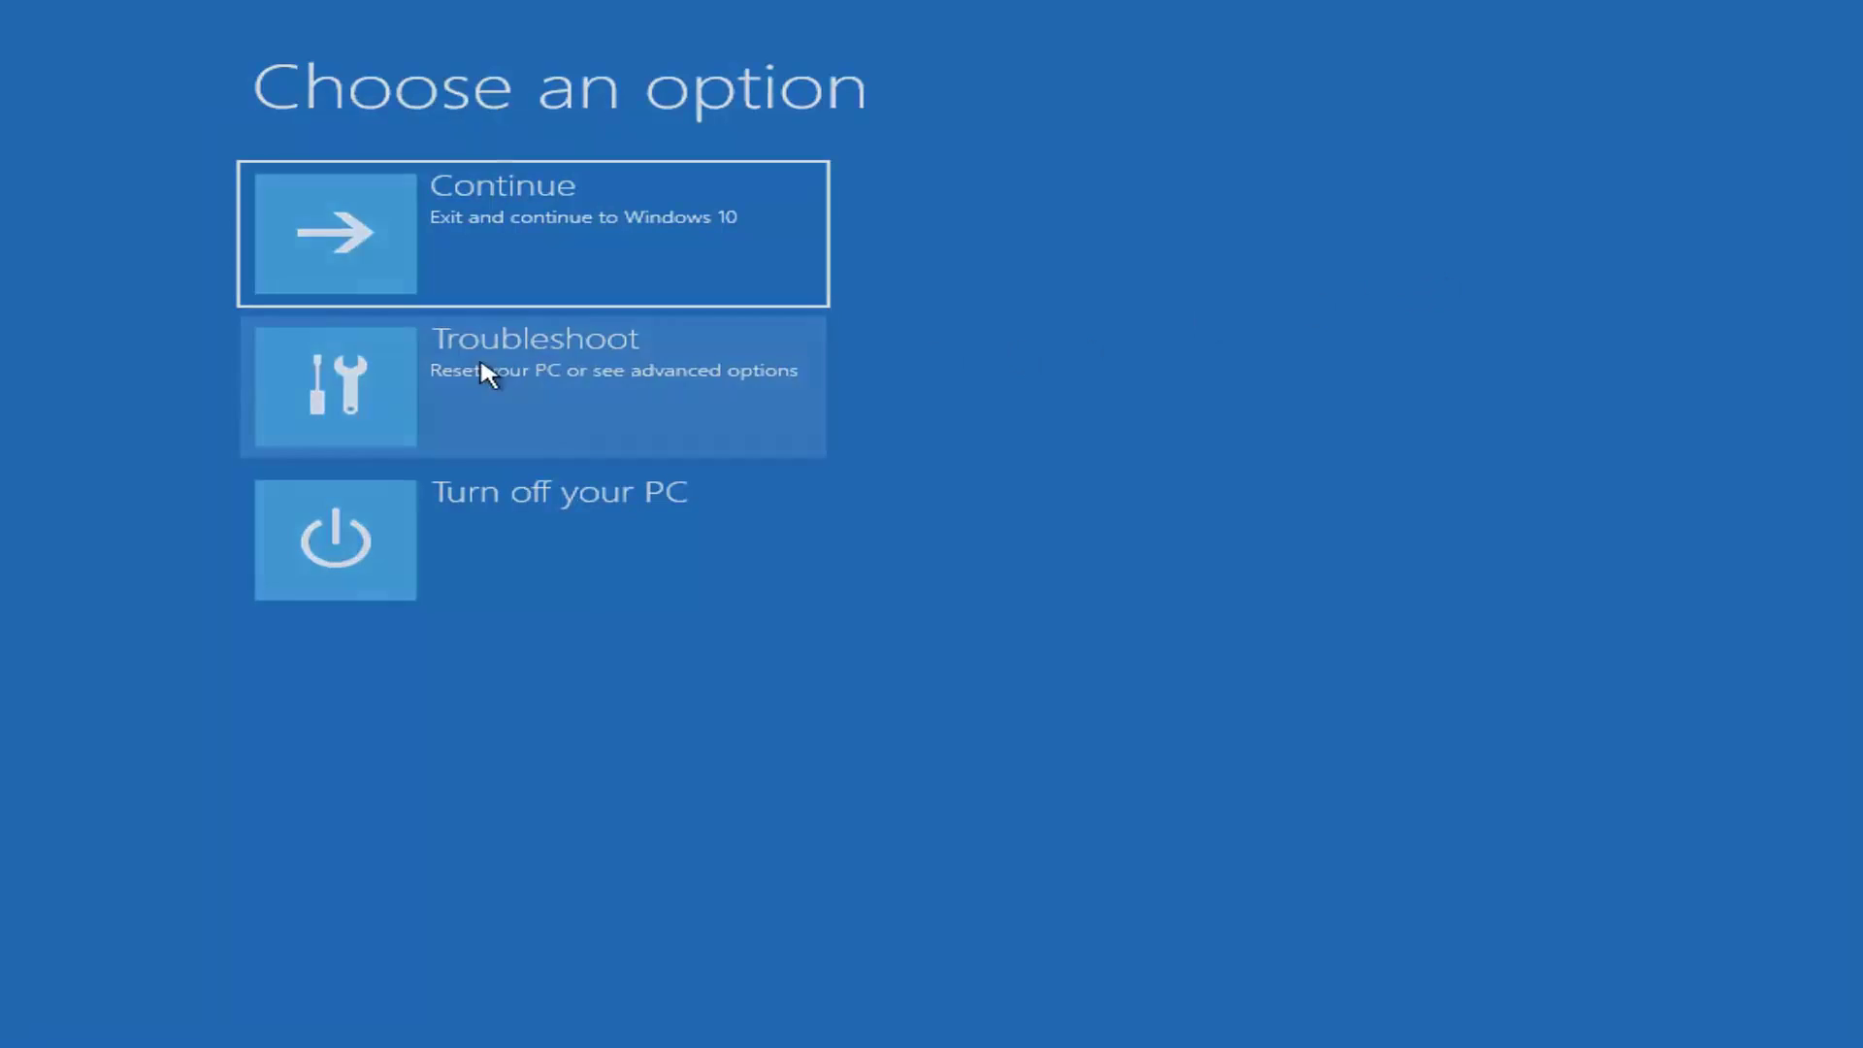
left_click(416, 388)
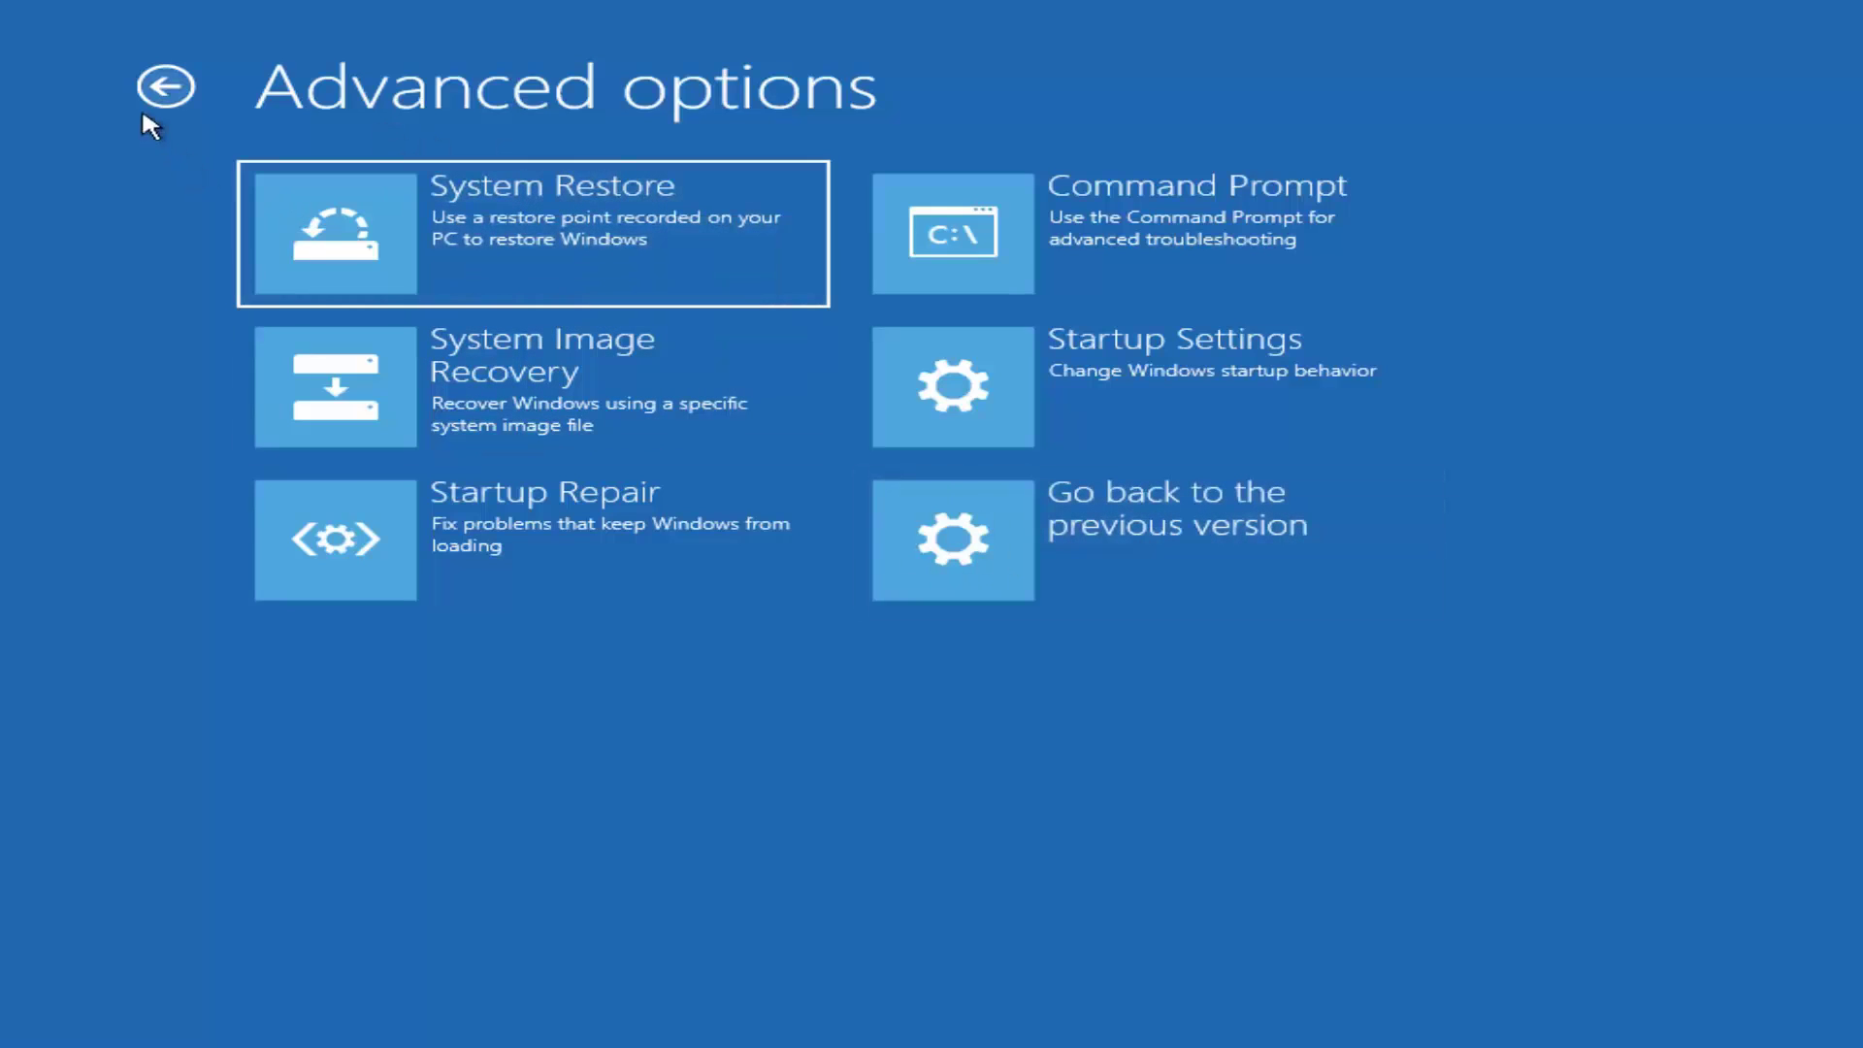
left_click(165, 90)
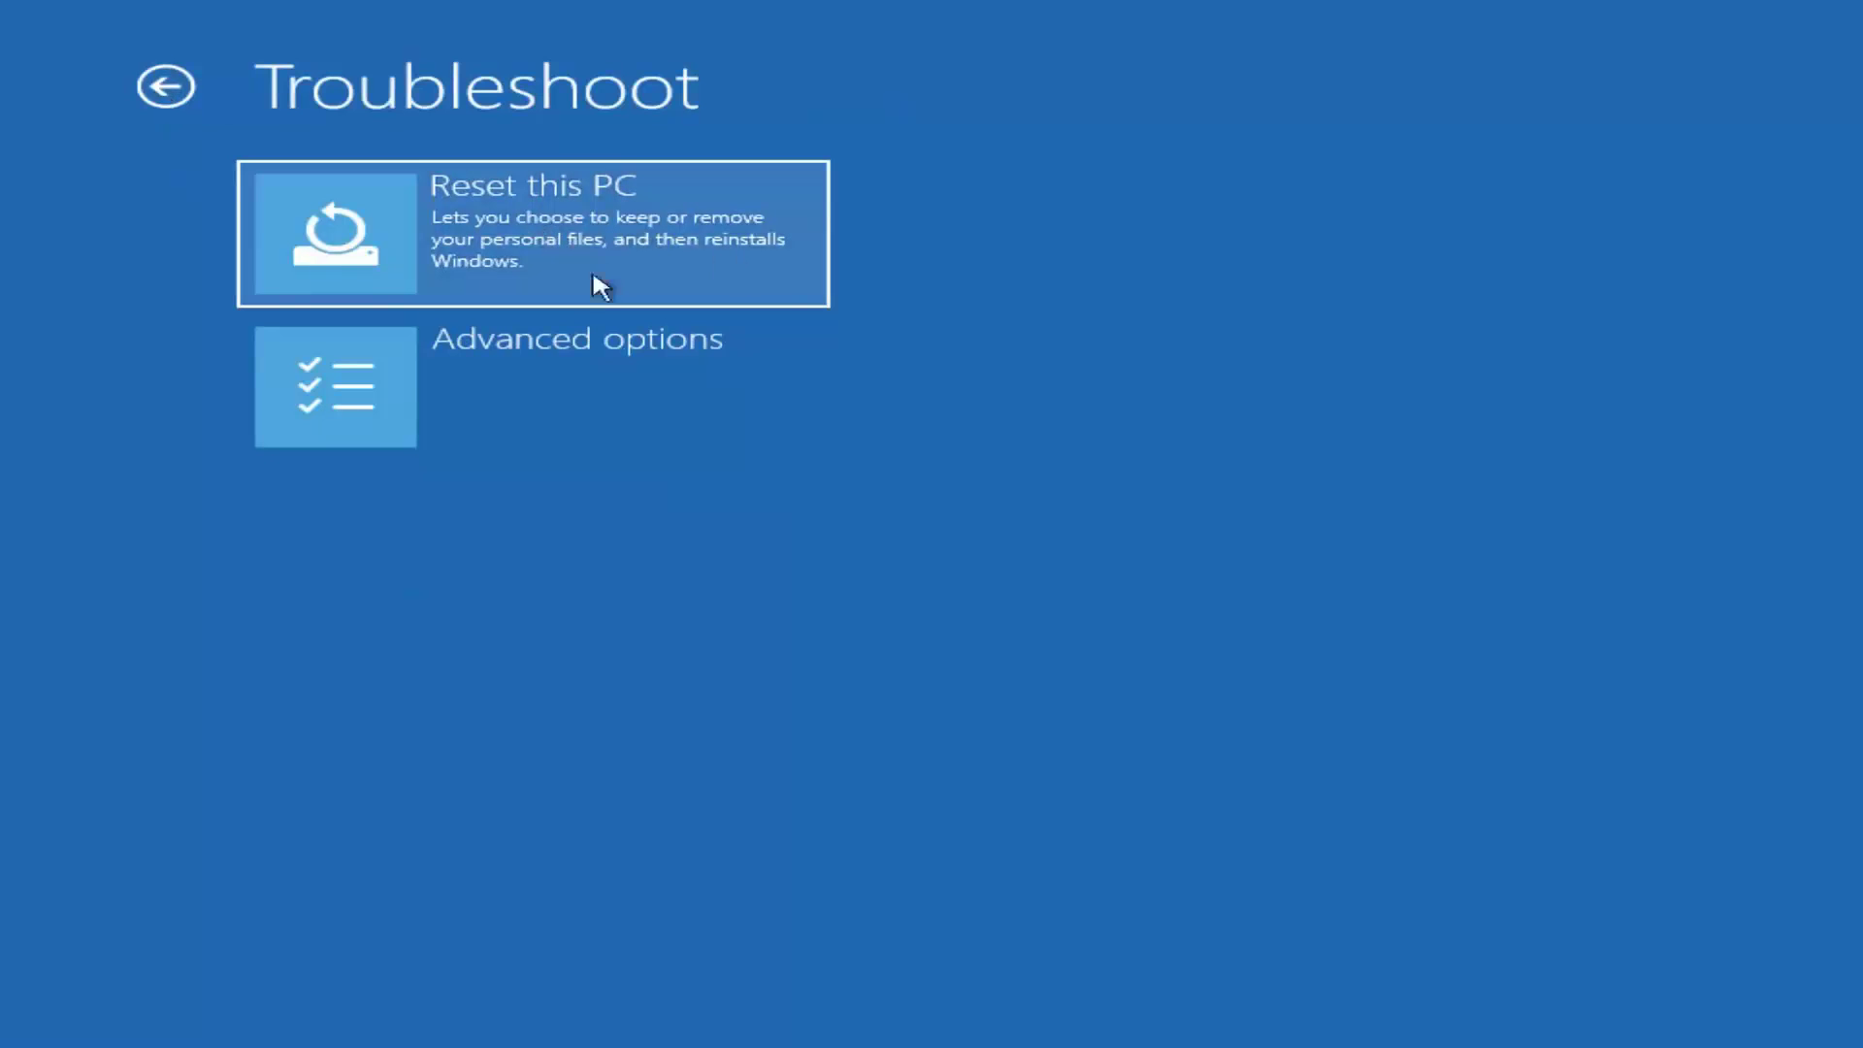
left_click(444, 258)
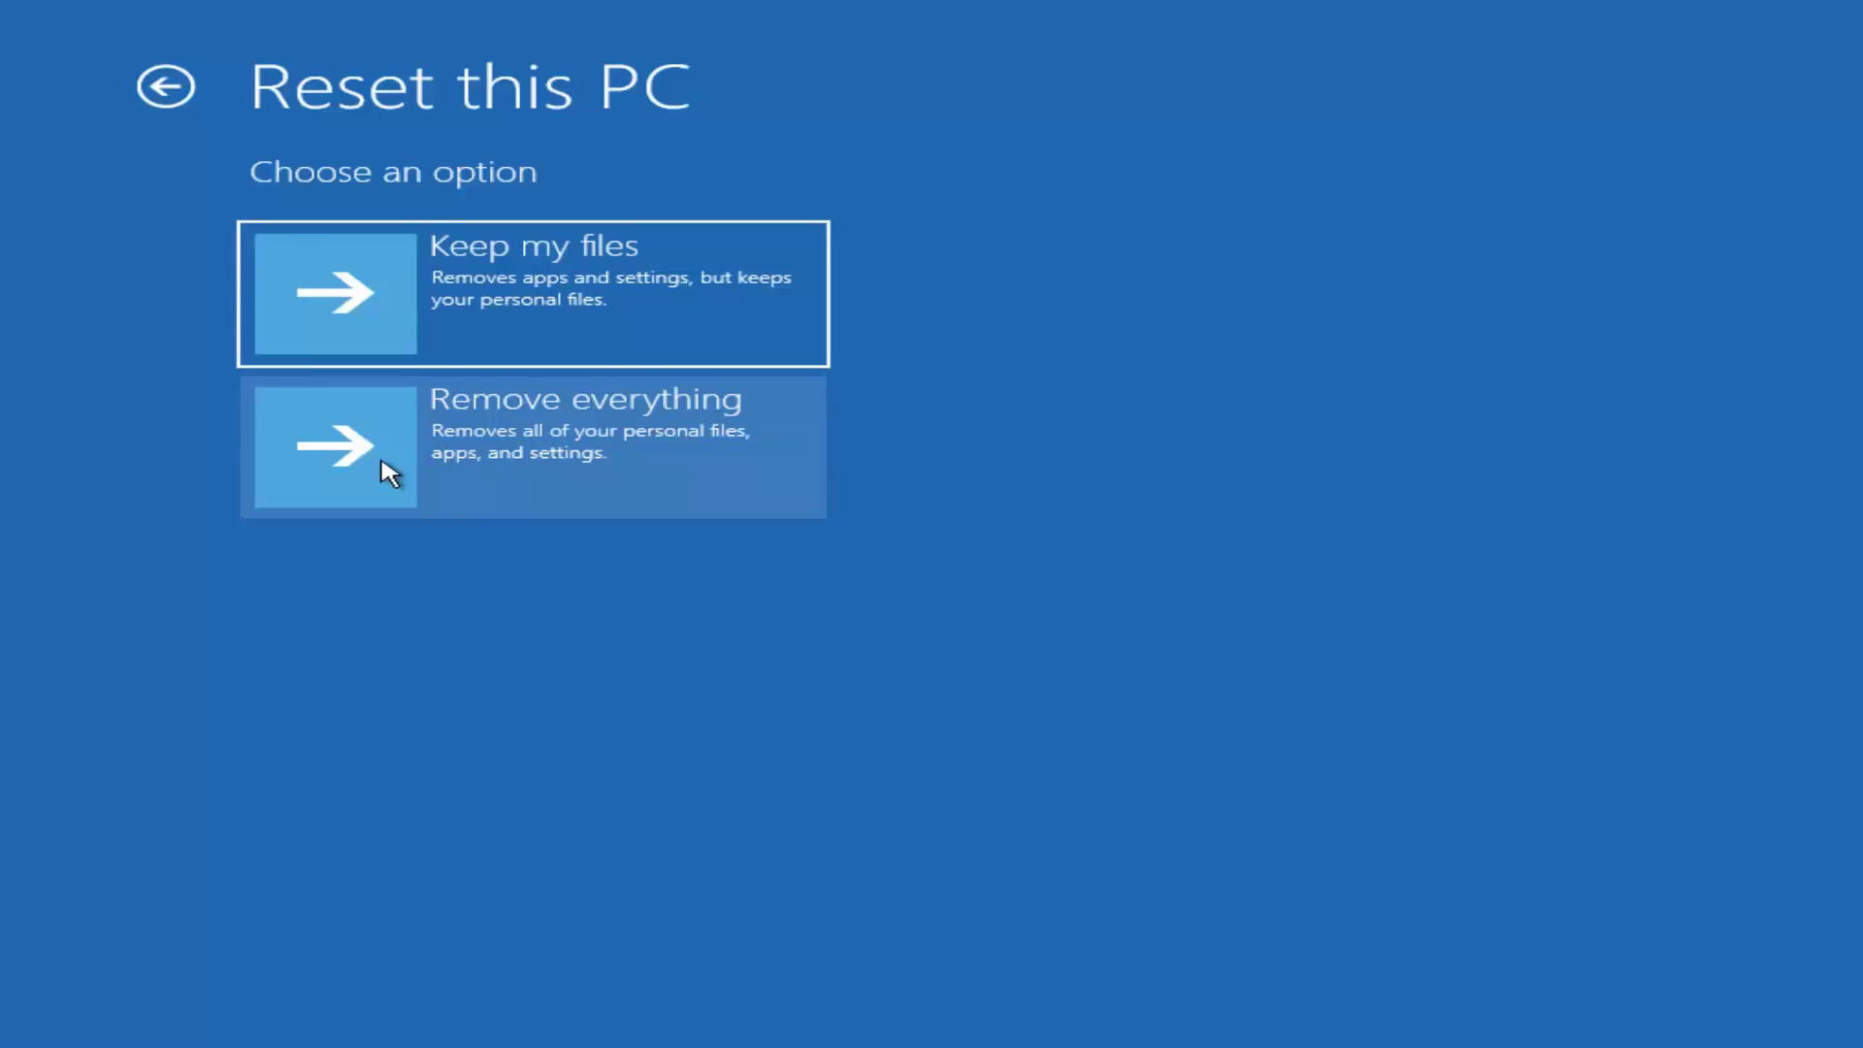
left_click(155, 89)
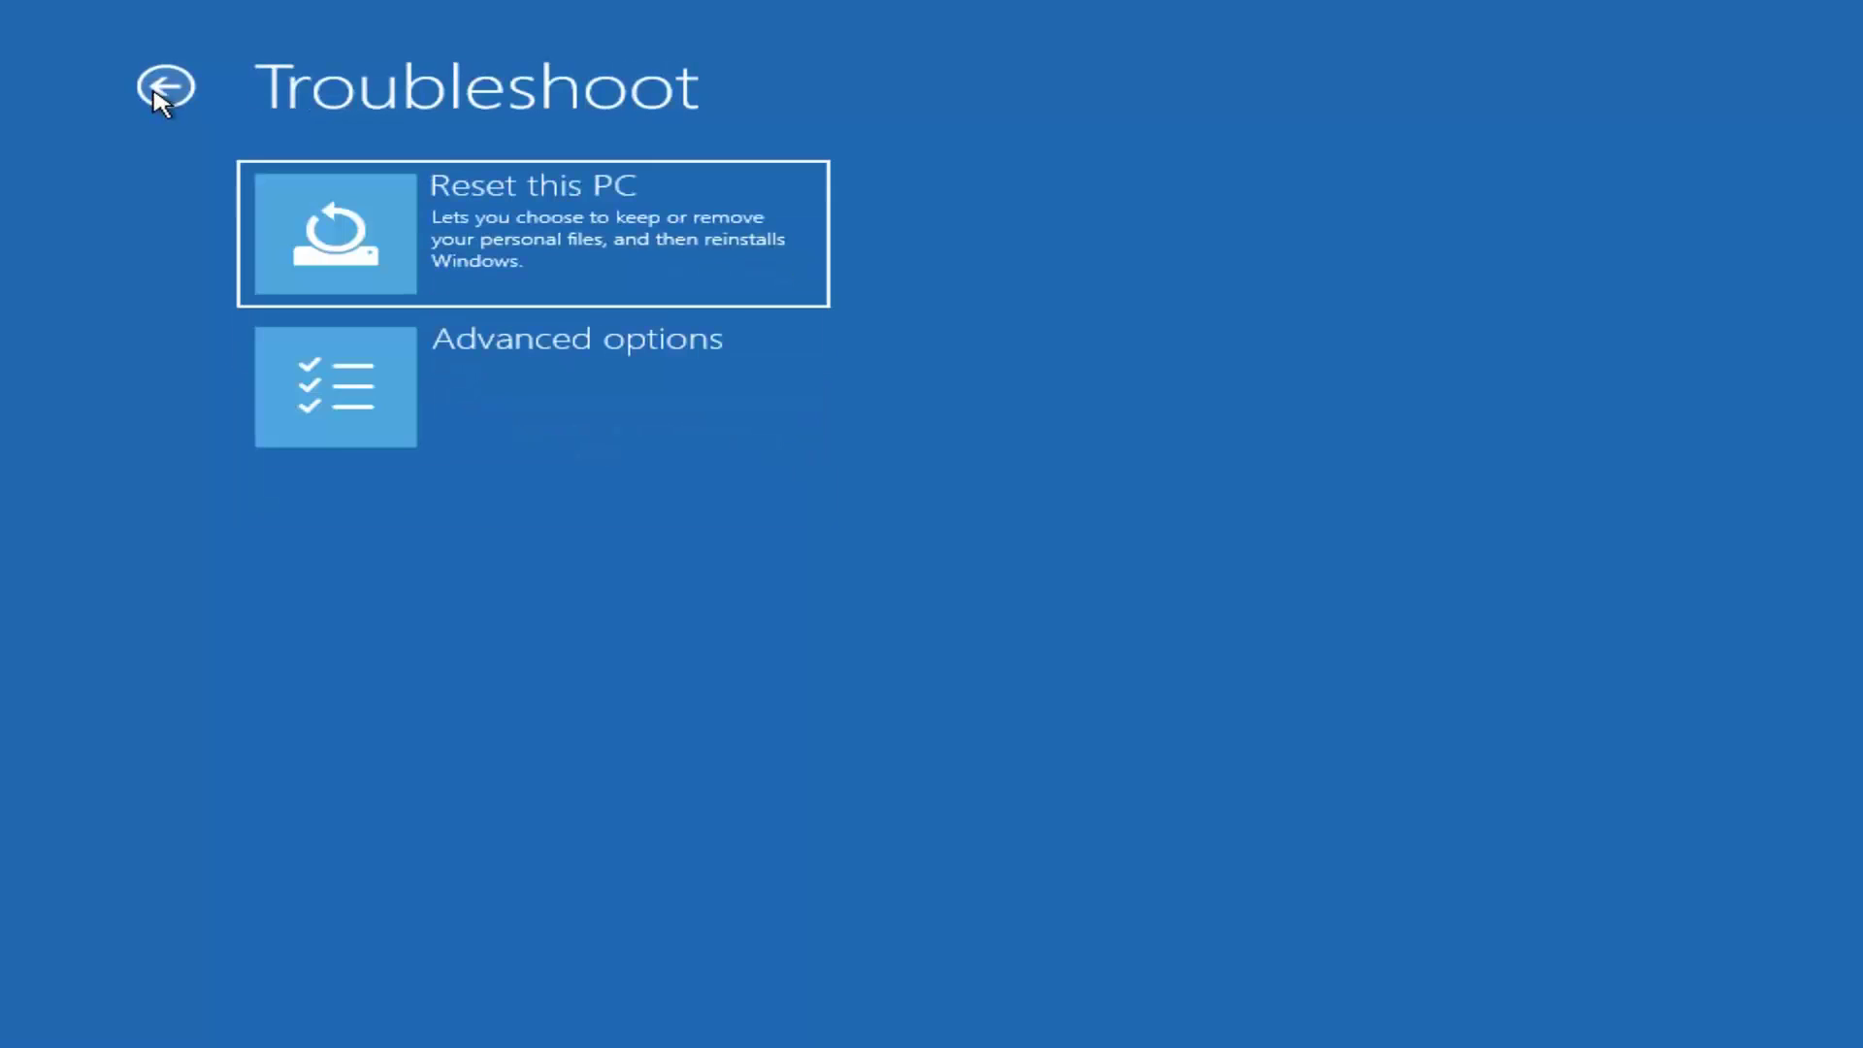
left_click(163, 92)
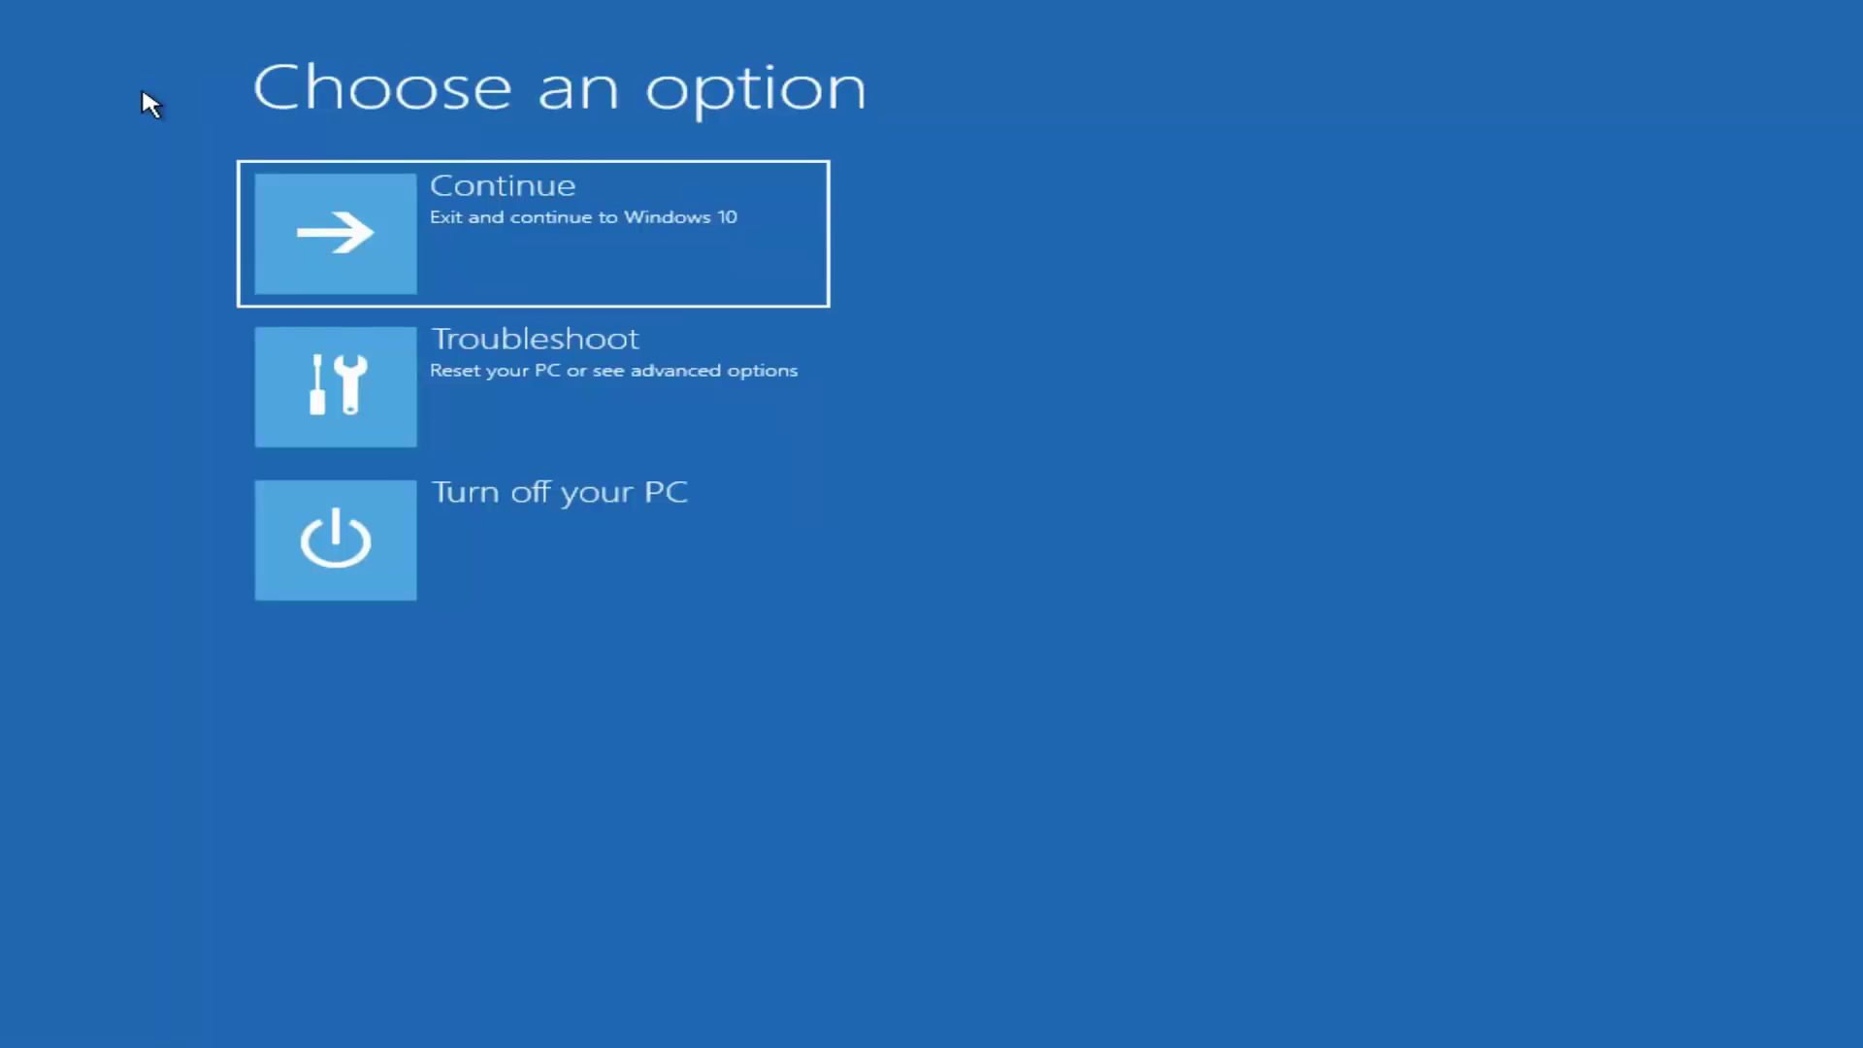